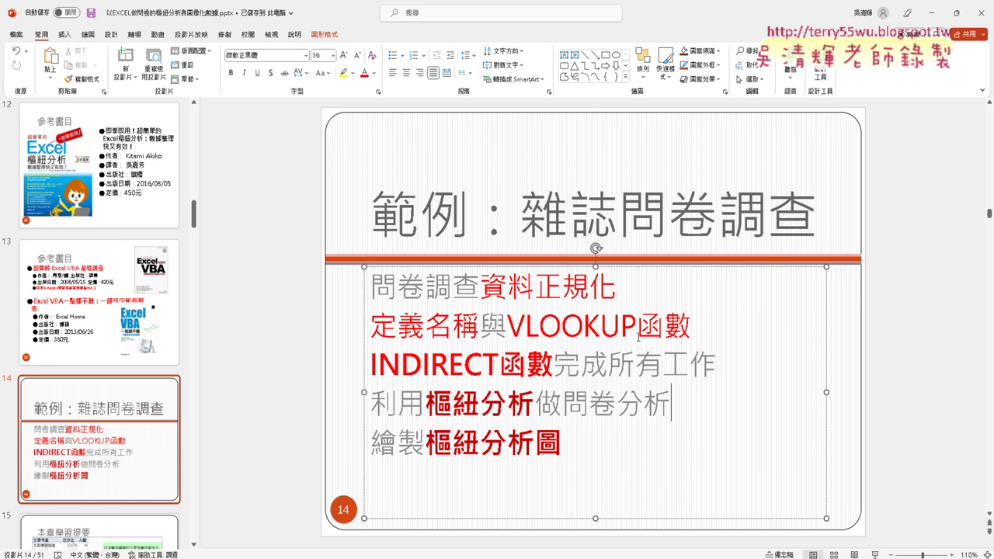
Step: Highlight the INDIRECT函數 and 資料正規化 topics on the slide, then minimize PowerPoint
left_click(371, 363)
left_click_drag(371, 363, 547, 371)
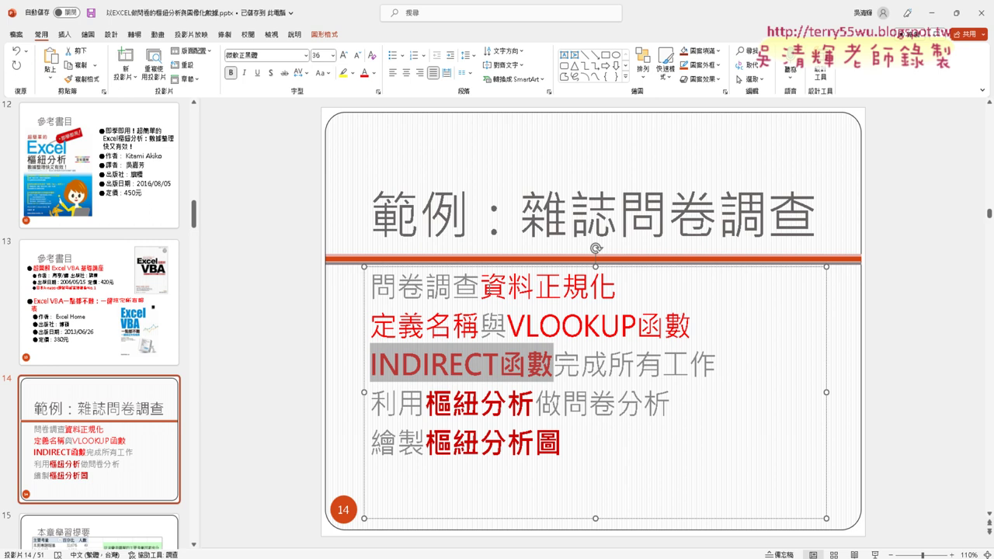
mouse_move(480, 286)
left_mouse_down()
mouse_move(610, 303)
mouse_move(616, 288)
left_mouse_up()
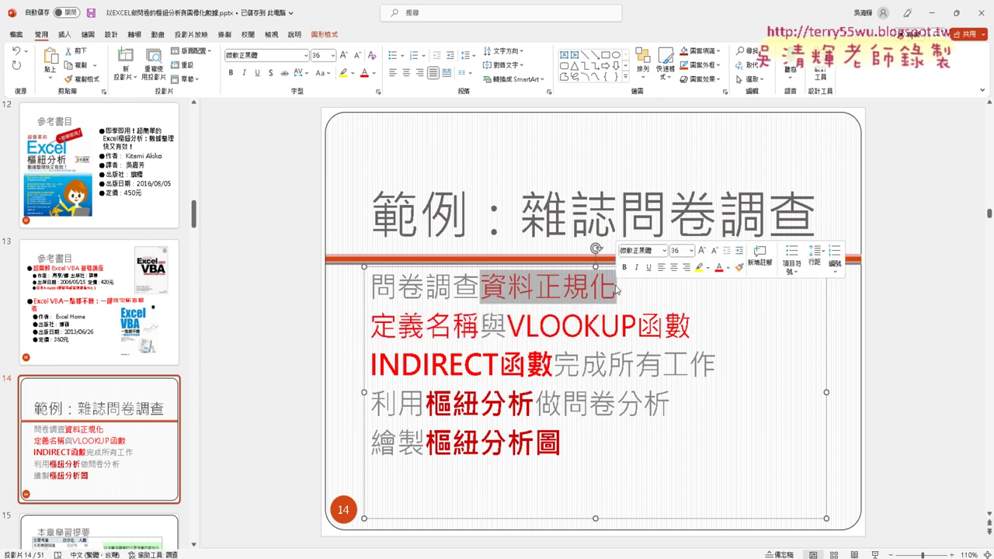
left_click(931, 13)
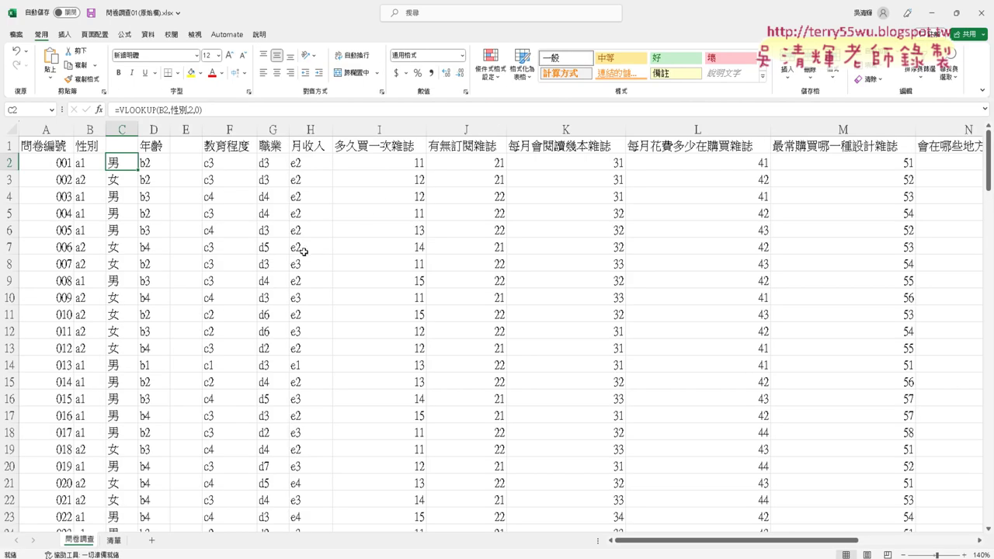
left_click_drag(51, 144, 121, 143)
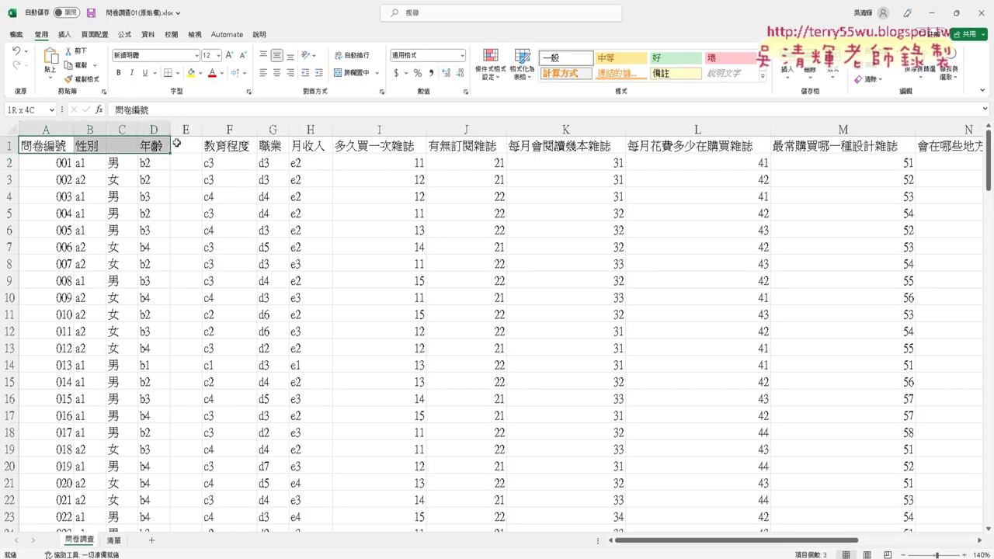
left_click_drag(122, 143, 242, 144)
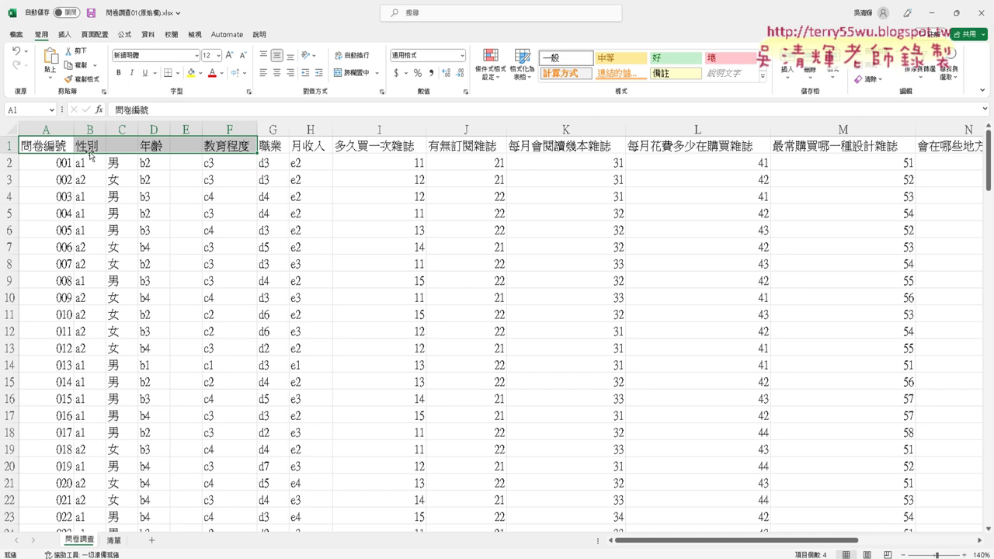
left_click(90, 146)
left_click(123, 145)
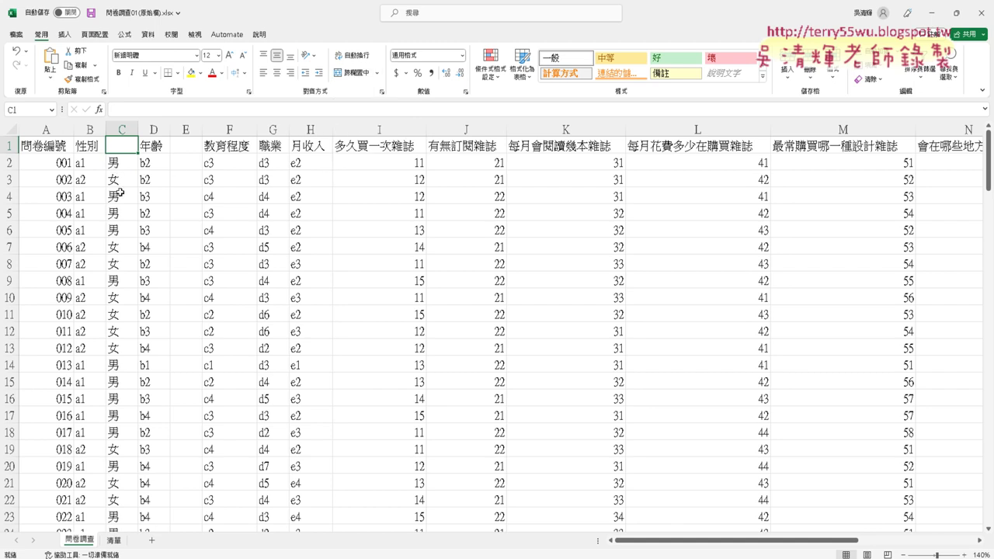
Step: Merge and center C4:C6, accepting the warning that only one value is kept
left_click_drag(121, 196, 123, 230)
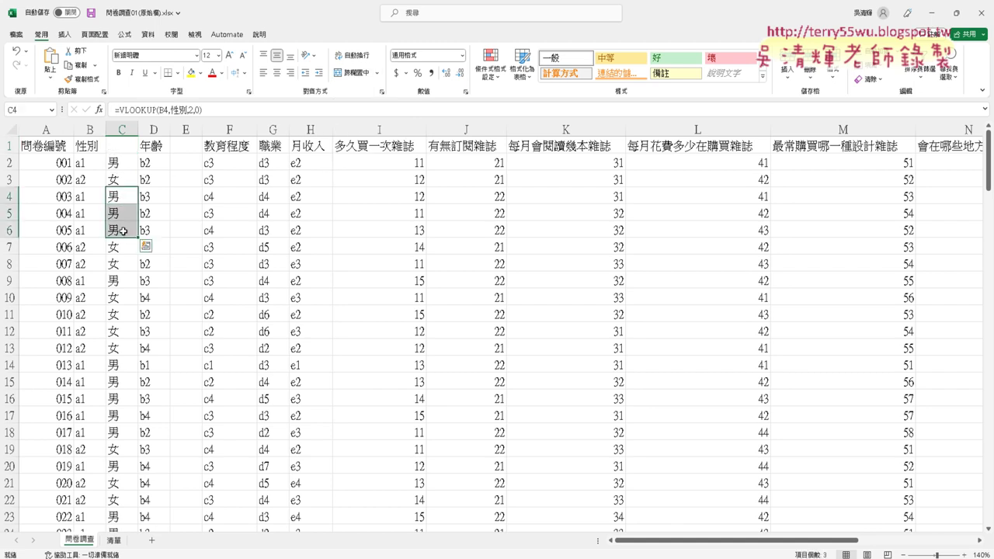
left_click(358, 78)
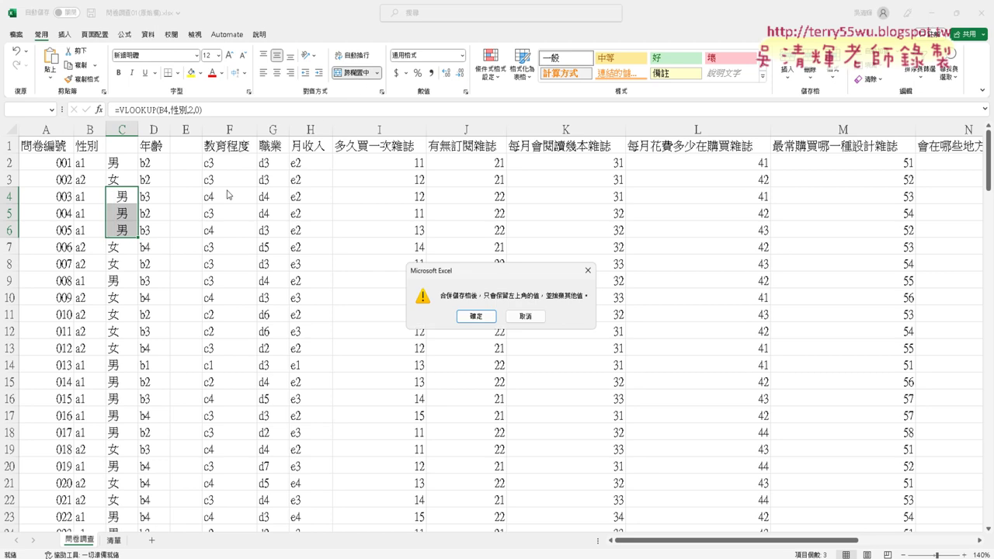
left_click(476, 316)
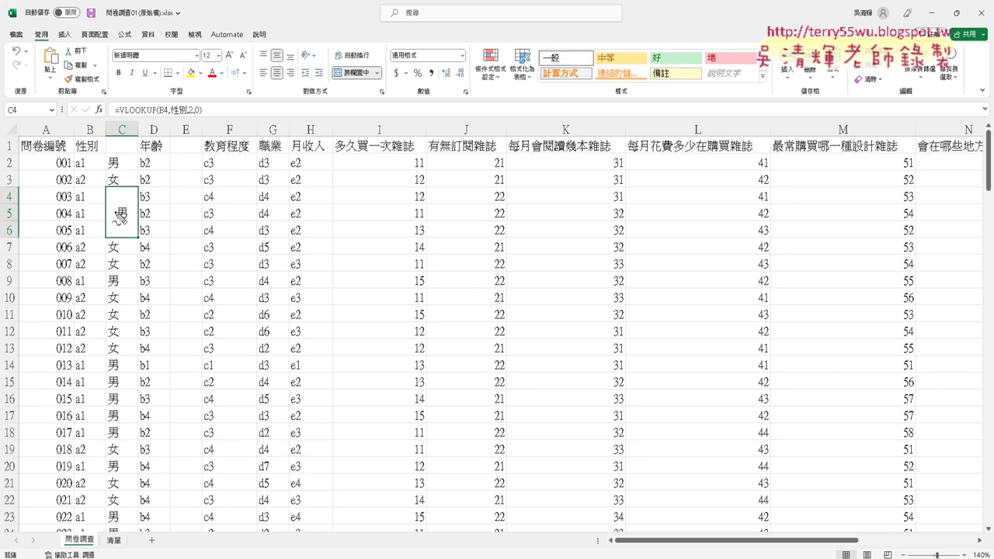
Step: Circle, arrow and underline the merged cell in red ink, then clear the annotations
left_click_drag(126, 250, 124, 249)
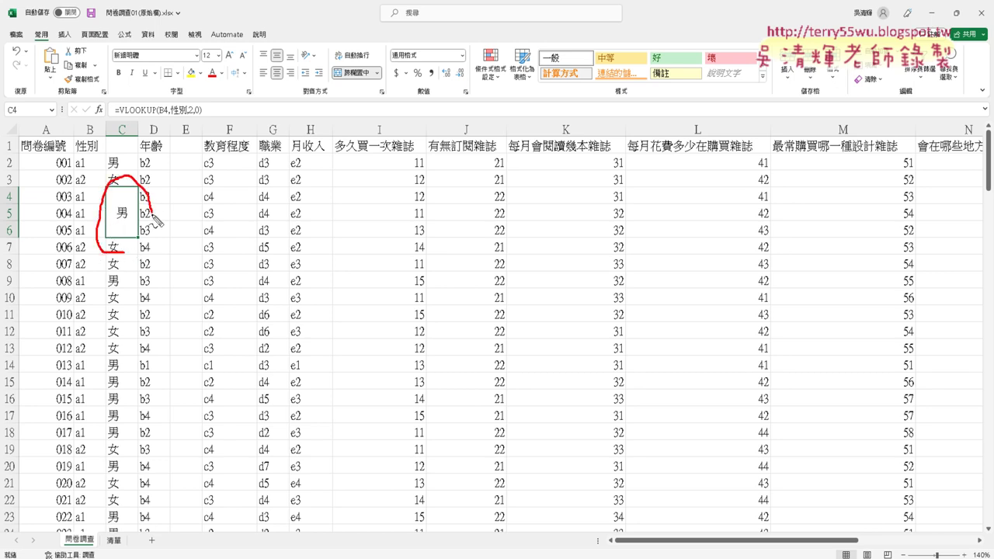
mouse_move(233, 381)
left_mouse_down()
mouse_move(145, 250)
mouse_move(150, 277)
mouse_move(177, 265)
left_mouse_up()
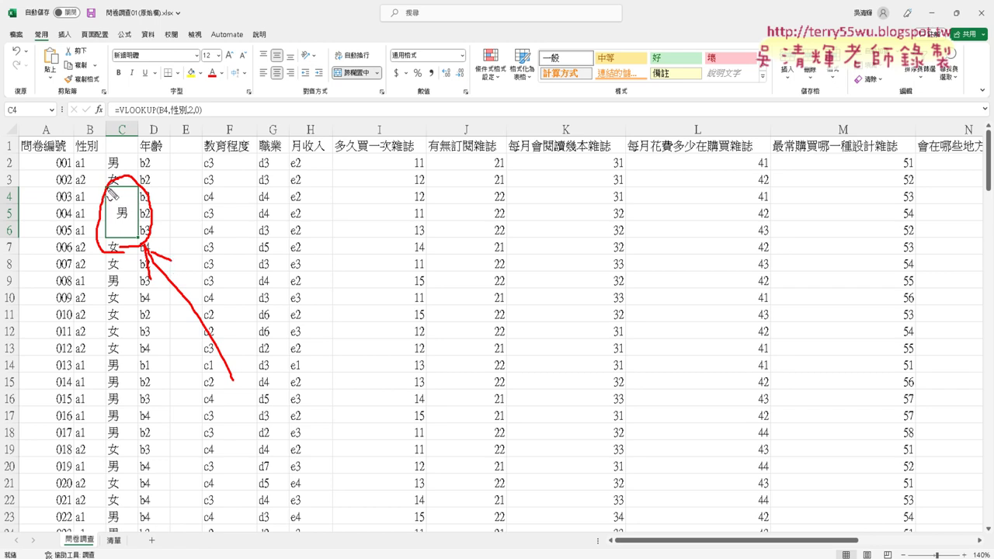
left_click_drag(115, 204, 139, 204)
key("Escape")
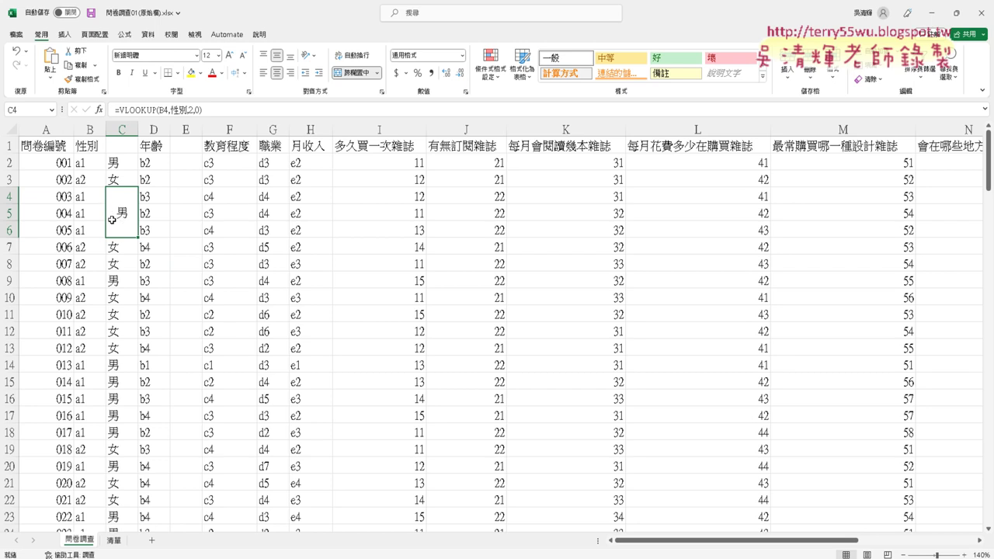
Step: Unmerge C4:C6 and fill C4's 男 formula down into C5 and C6
left_click(348, 73)
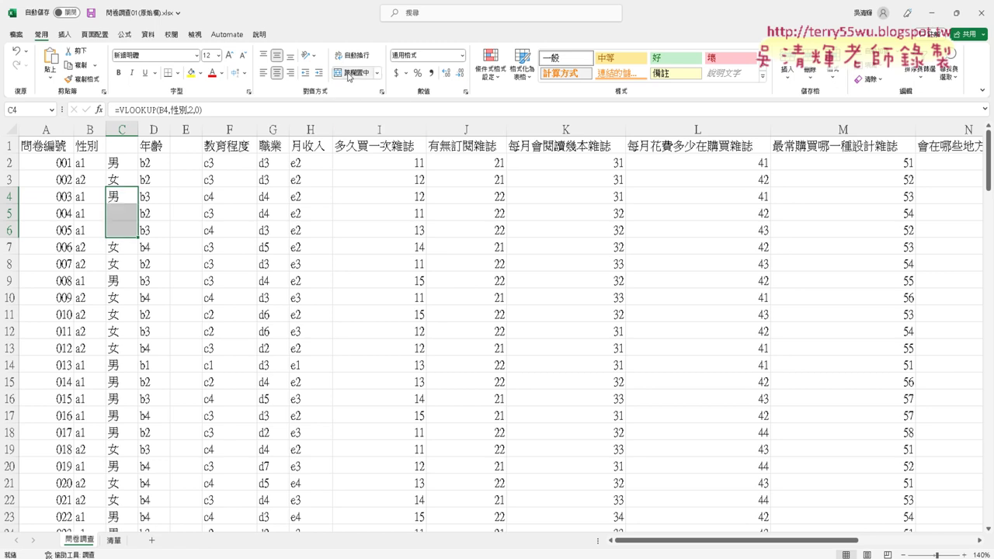
left_click(126, 197)
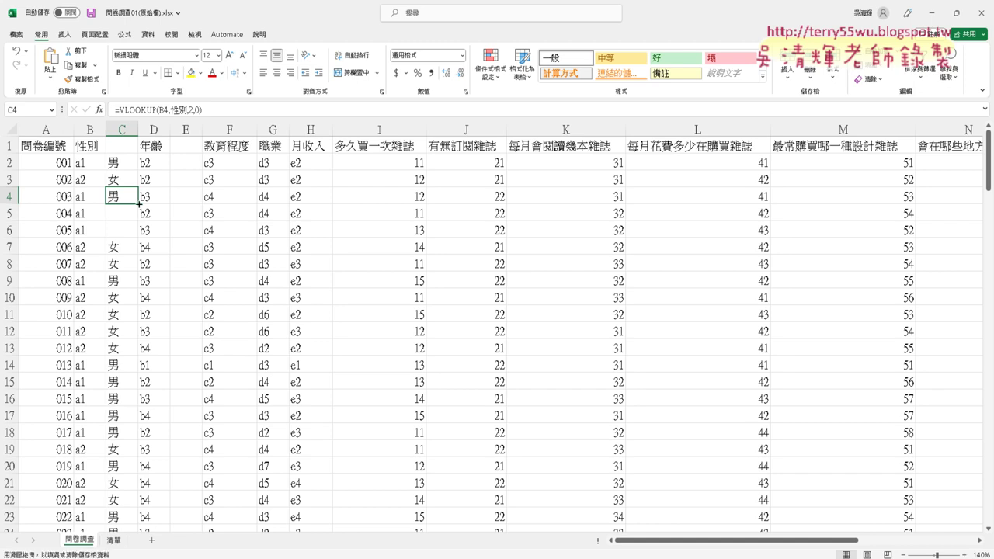
left_click_drag(138, 204, 140, 233)
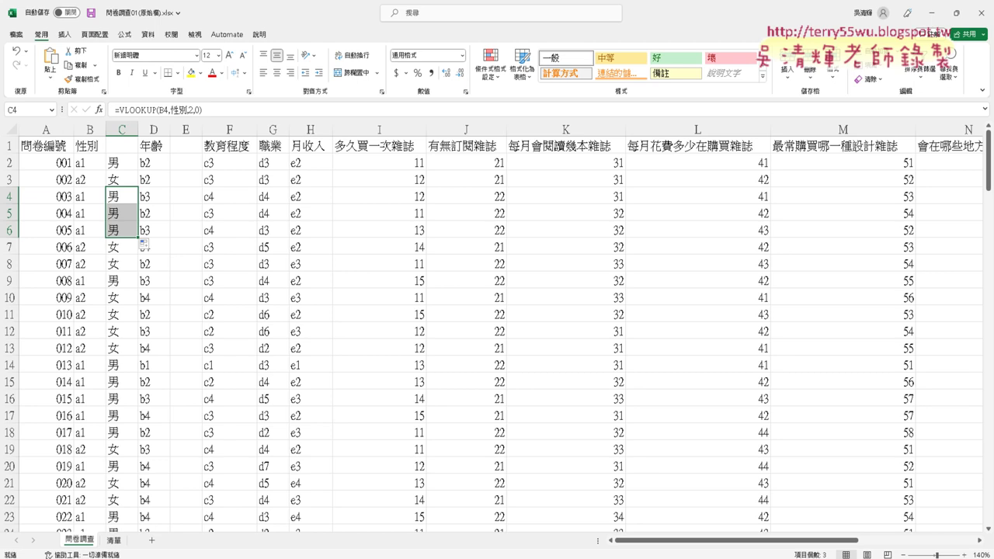
Step: Return to Excel, show the 清單 sheet and select the gender table A2:B3
left_click(289, 536)
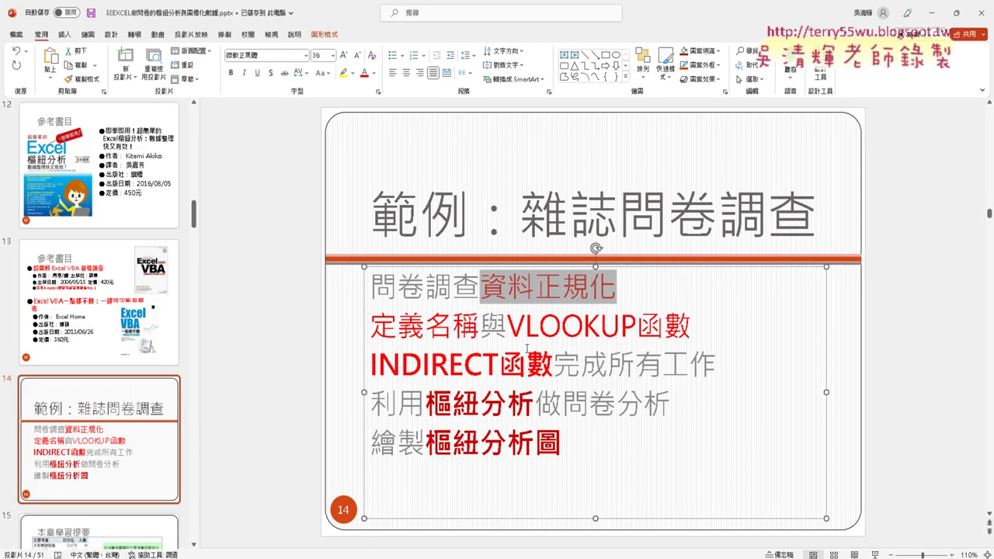
left_click(932, 12)
left_click(115, 541)
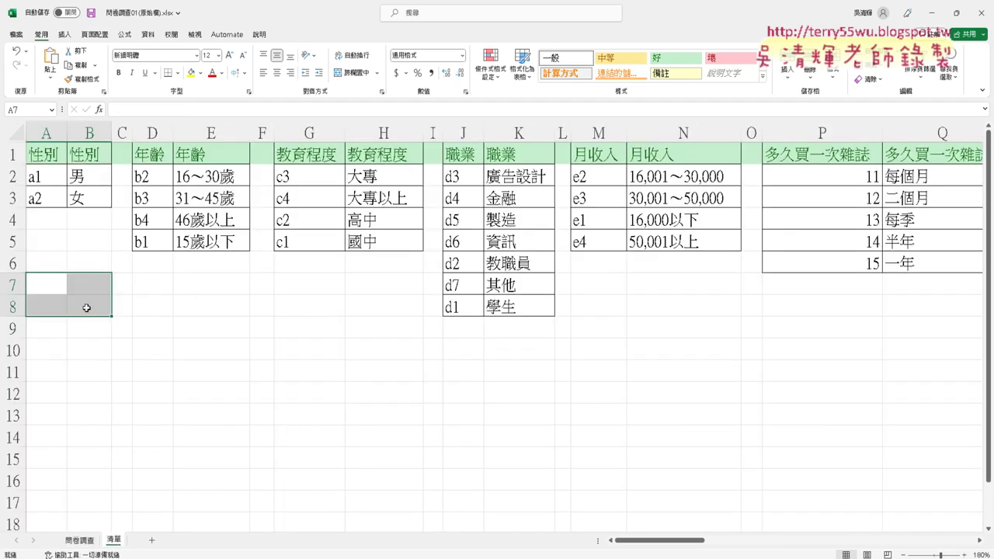
left_click_drag(45, 178, 80, 197)
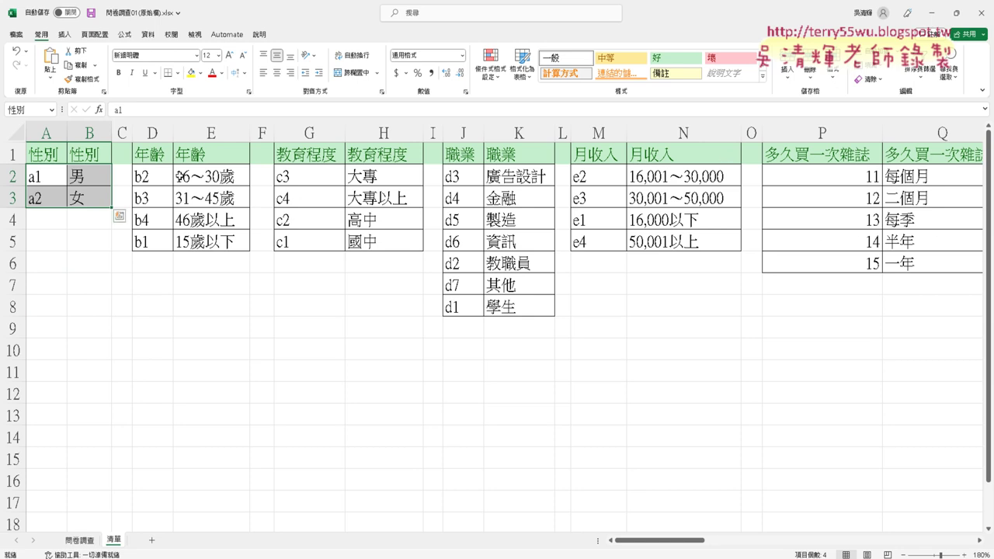
Step: Name the age table D2:E5 年齡 via the Name Box
left_click(151, 175)
left_click_drag(165, 187, 226, 241)
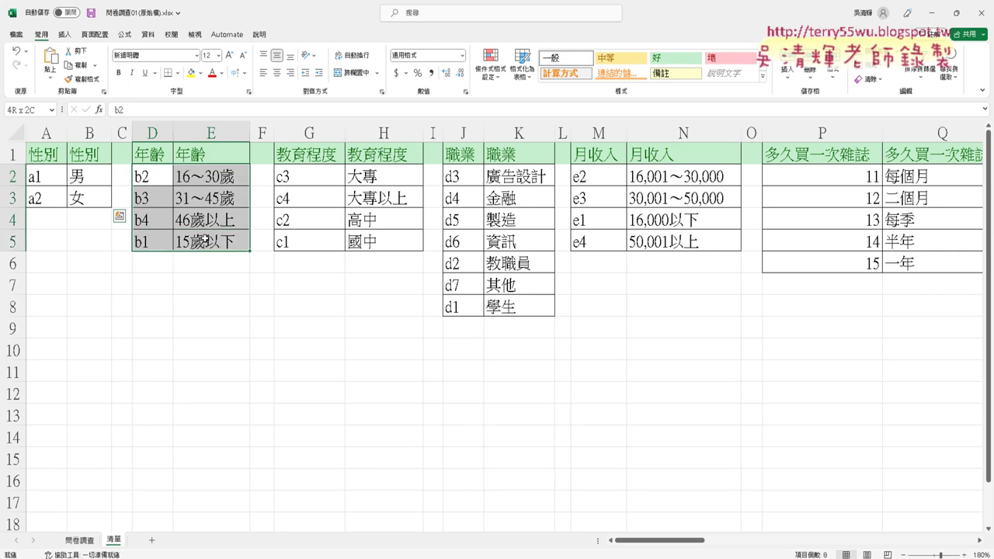
left_click_drag(159, 181, 206, 241)
left_click(154, 157)
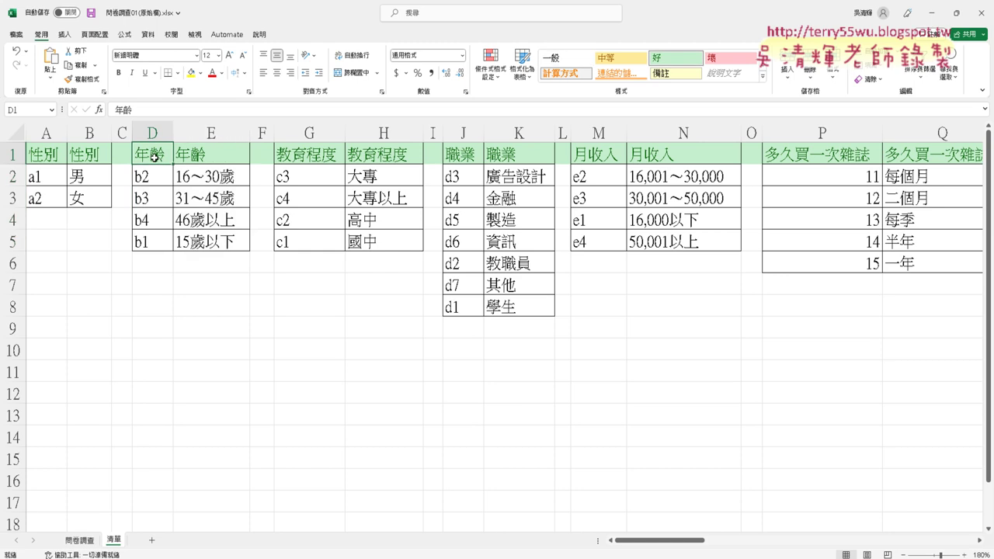
key("ctrl+c")
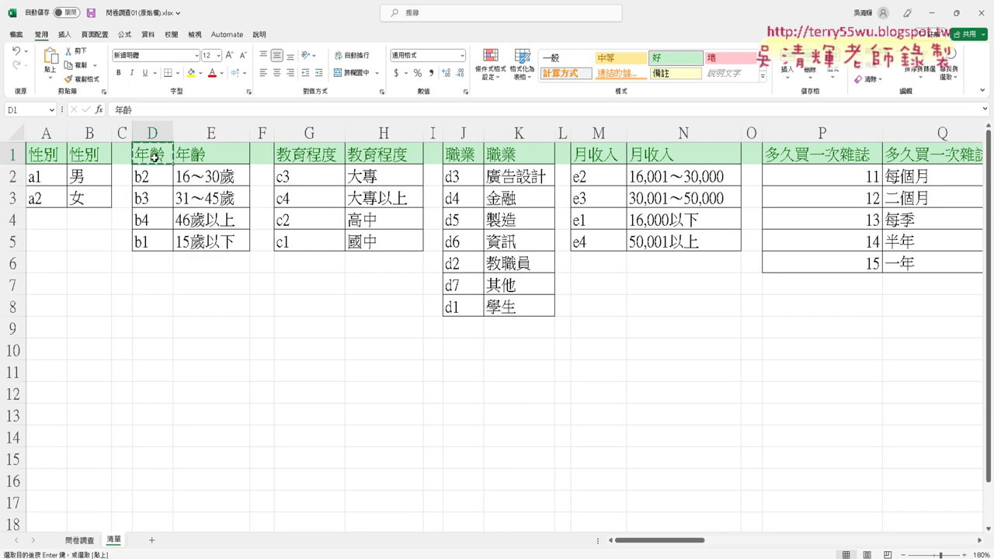
left_click_drag(155, 179, 206, 241)
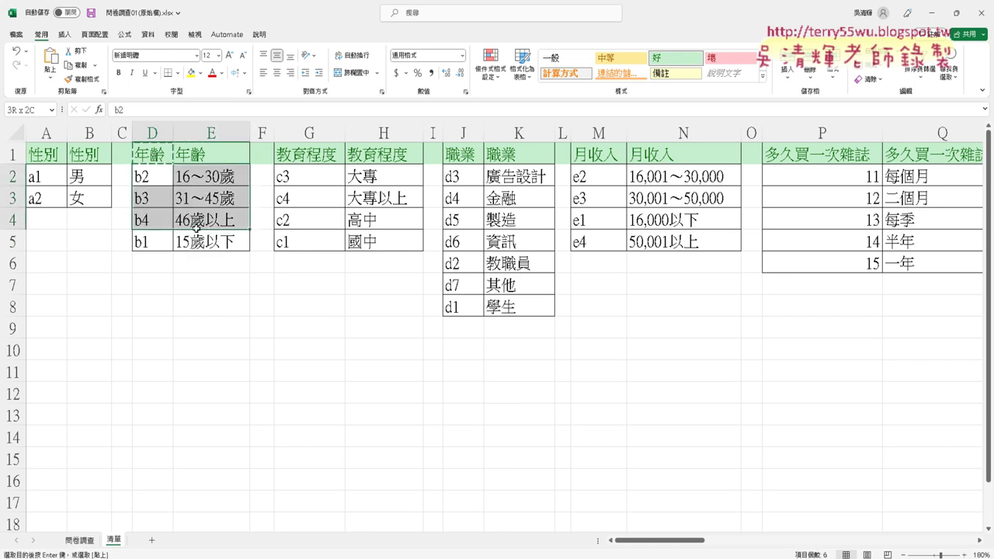
left_click(26, 109)
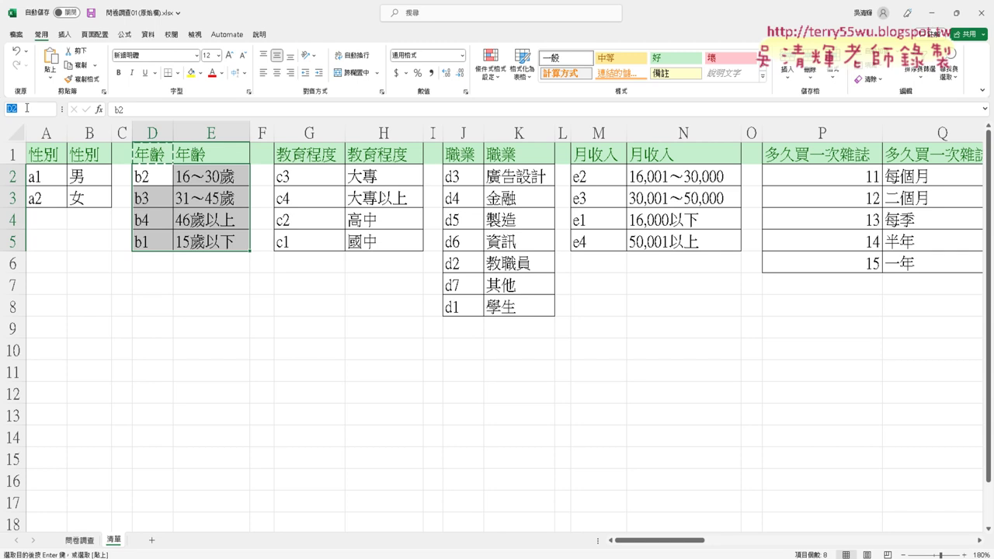
type("年齡")
key("Return")
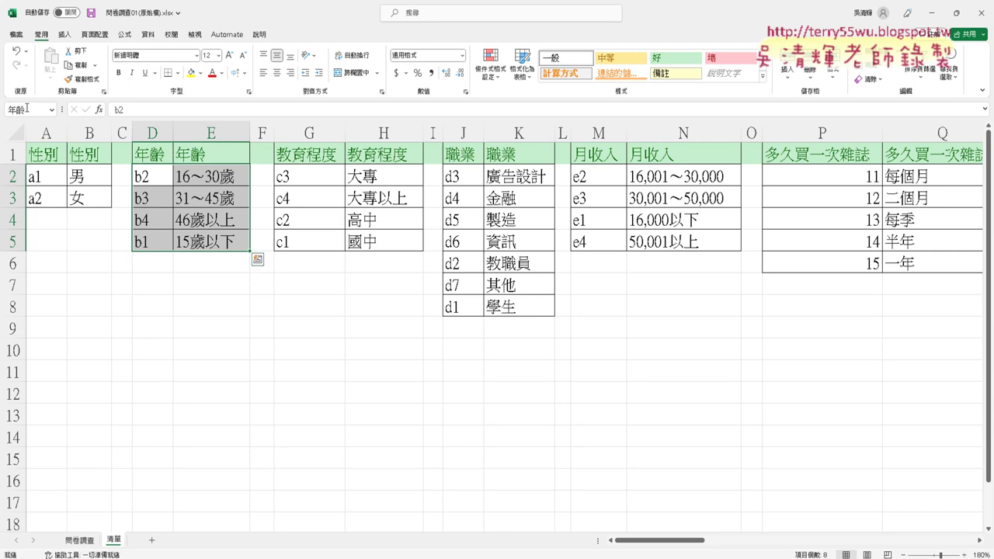
Step: Name the education table G2:H5 教育程度, pasting the G1 header as the name
left_click(321, 154)
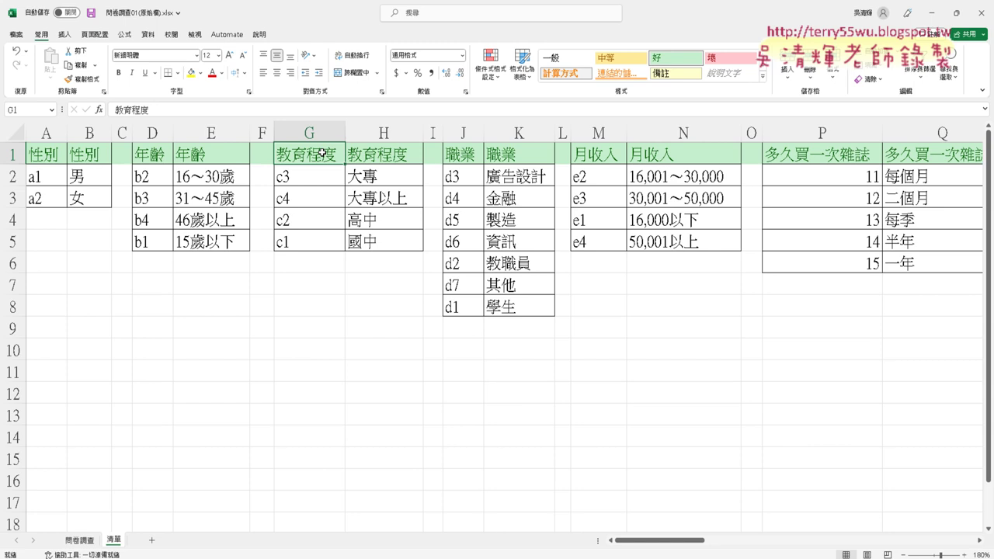
key("ctrl+c")
left_click_drag(313, 172, 381, 240)
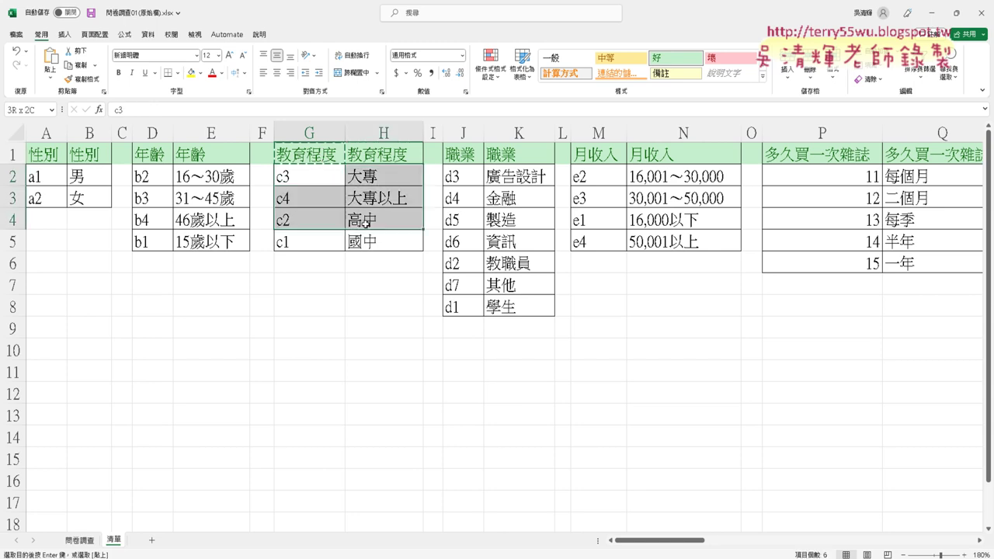
left_click(37, 105)
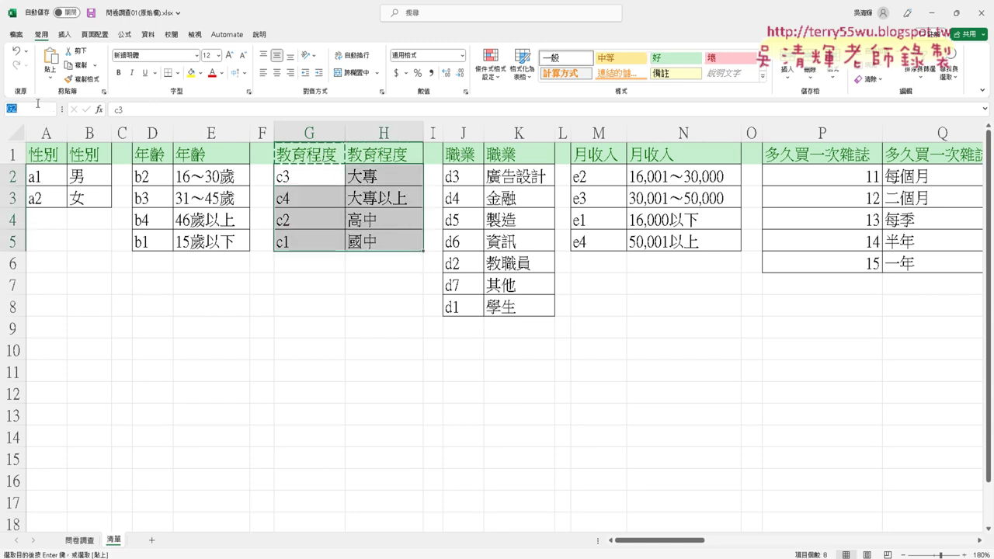
key("ctrl+v")
key("Return")
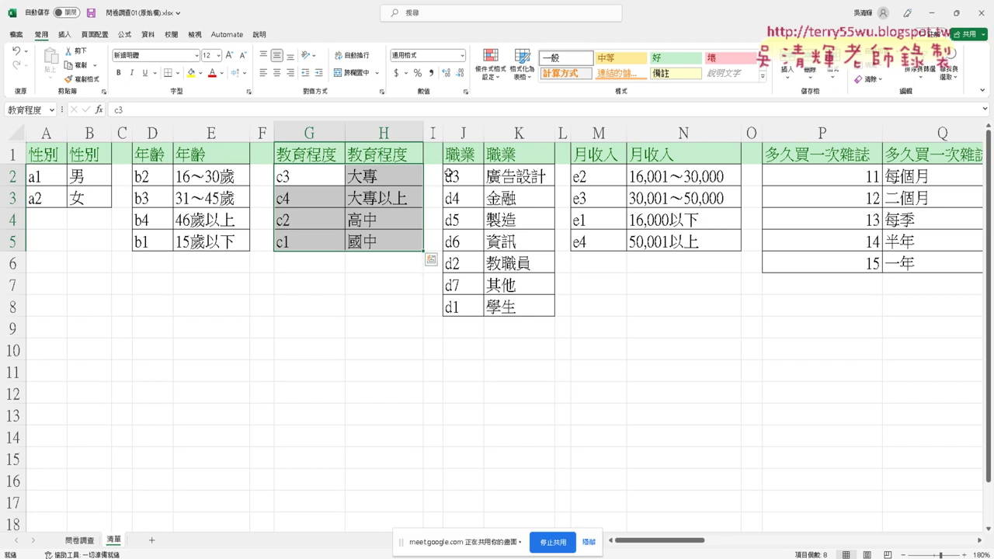
Step: Name the occupation table J2:K8 職業, pasting the J1 header as the name
left_click_drag(448, 174, 510, 304)
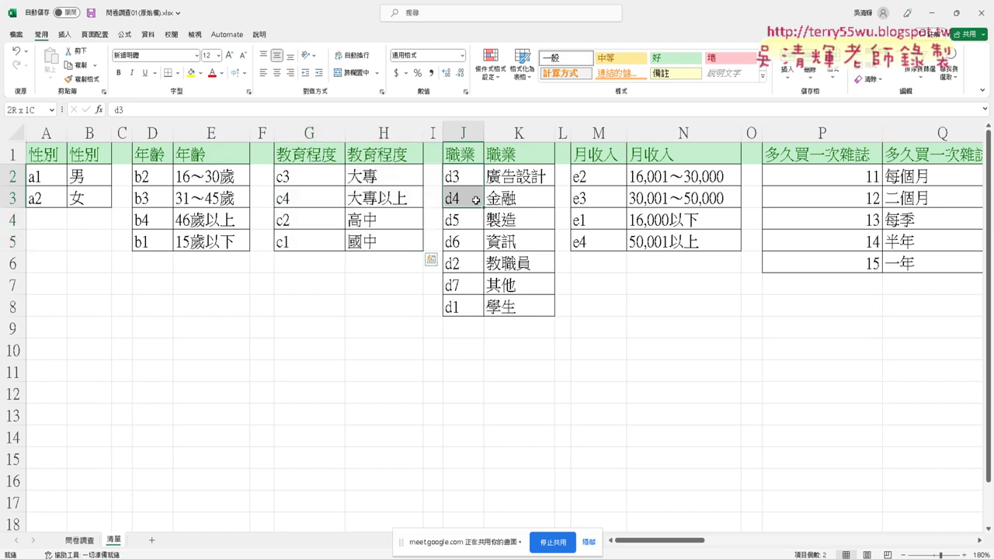
left_click(459, 147)
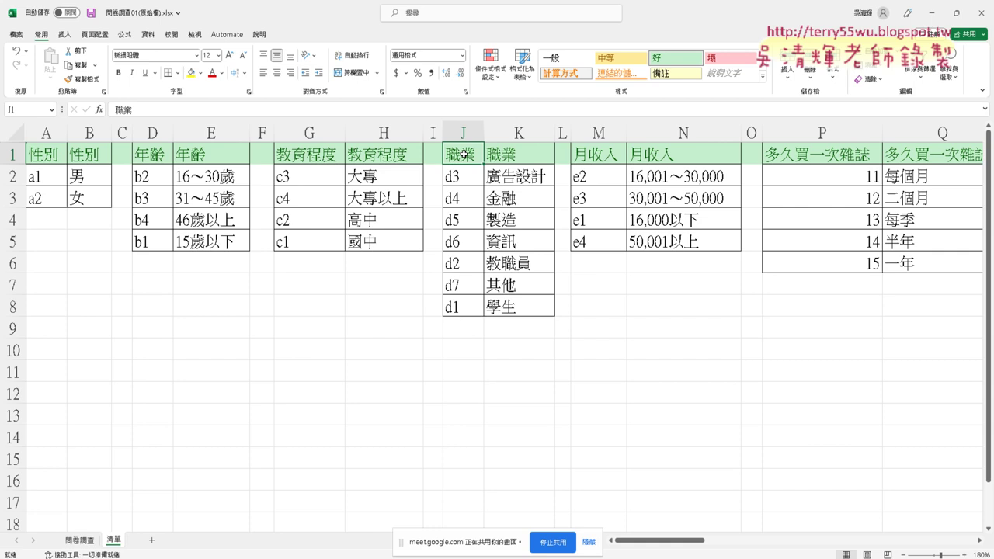
key("ctrl+c")
left_click_drag(465, 183, 523, 307)
left_click(36, 110)
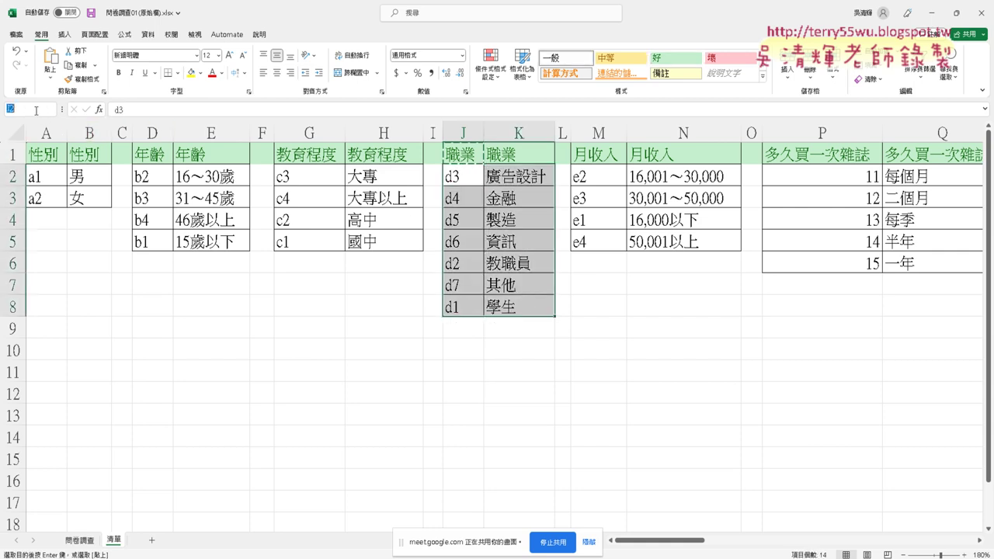
key("ctrl+v")
key("Return")
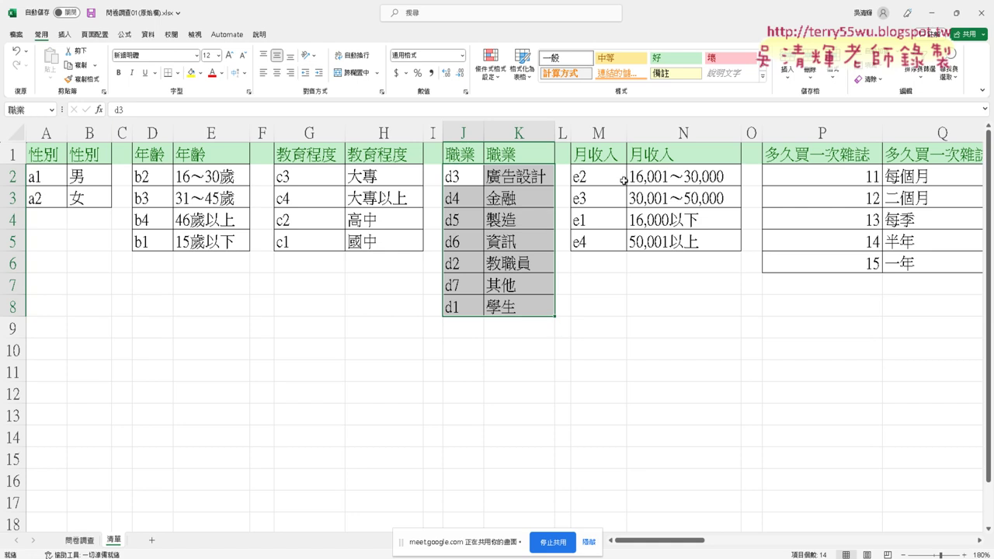
Step: Name the income table M2:N5 月收入 via the Name Box
left_click(601, 158)
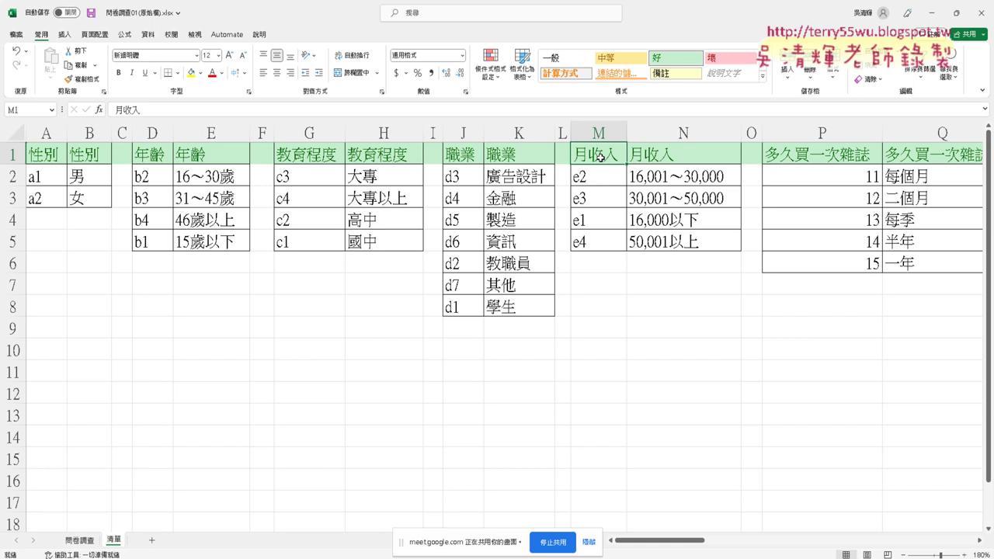
key("ctrl+c")
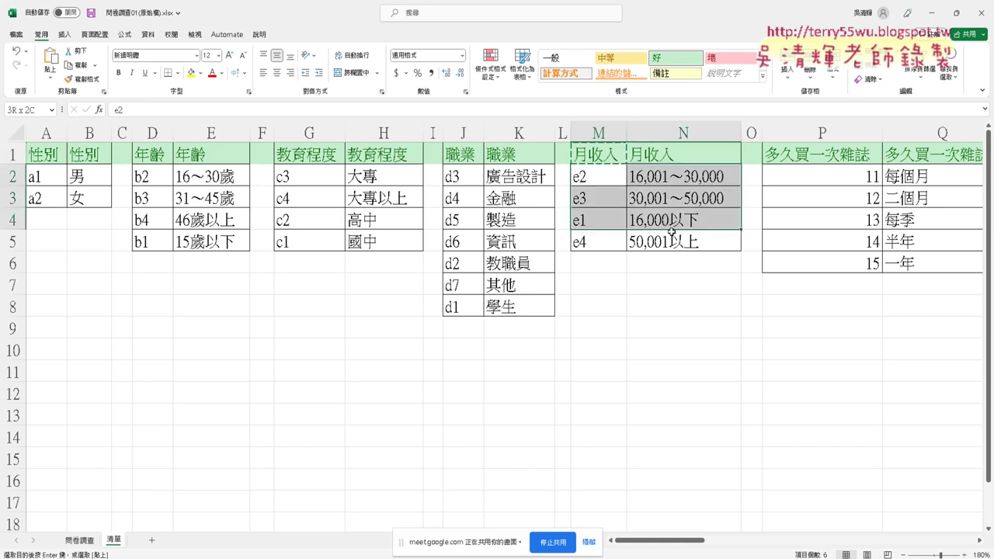
left_click_drag(610, 180, 683, 242)
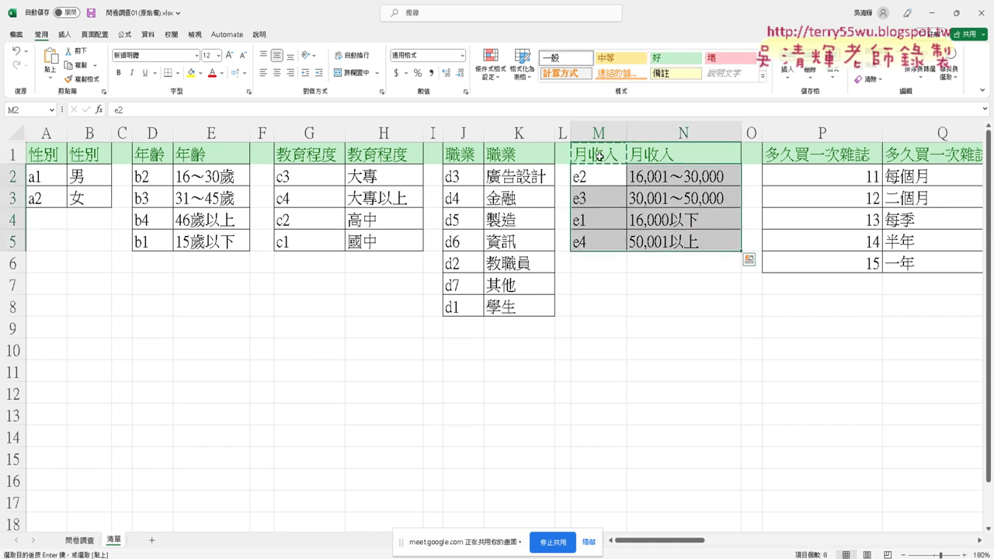
left_click(600, 156)
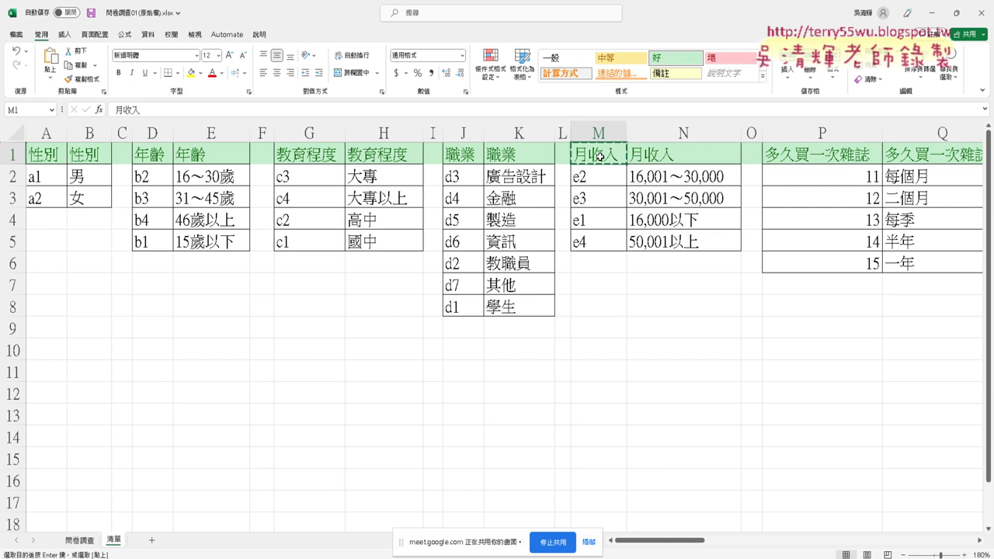
left_click_drag(603, 173, 671, 241)
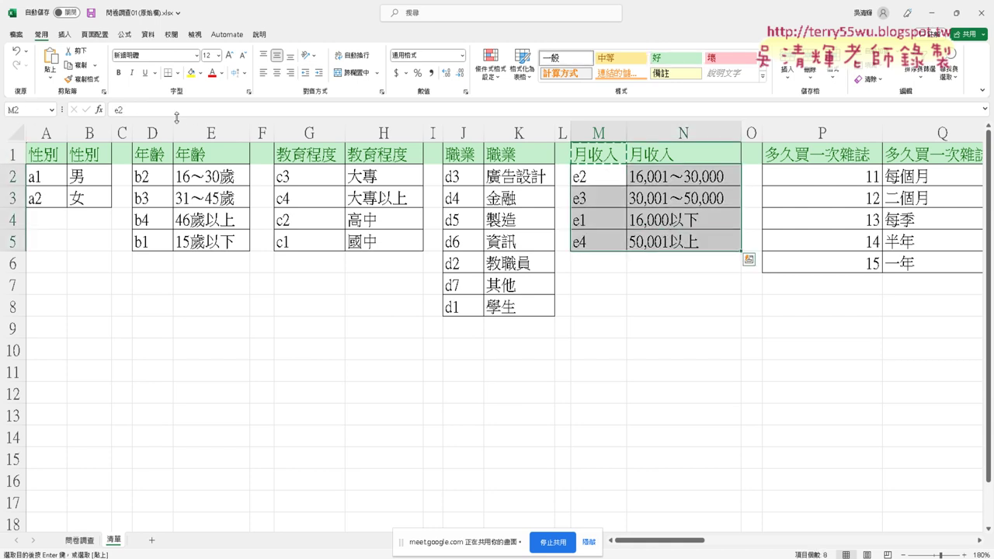
left_click(35, 114)
type("月收入")
key("Return")
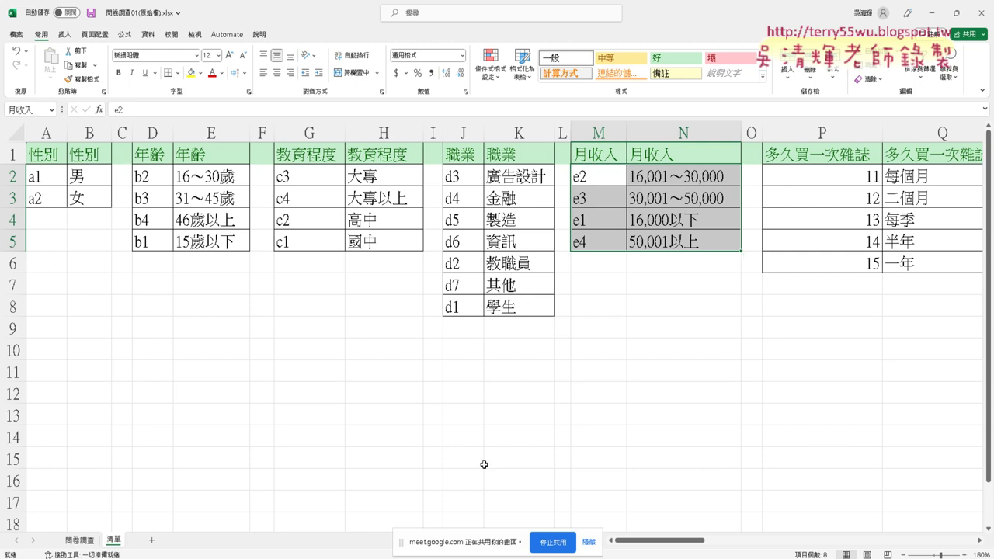
left_click_drag(674, 543, 649, 539)
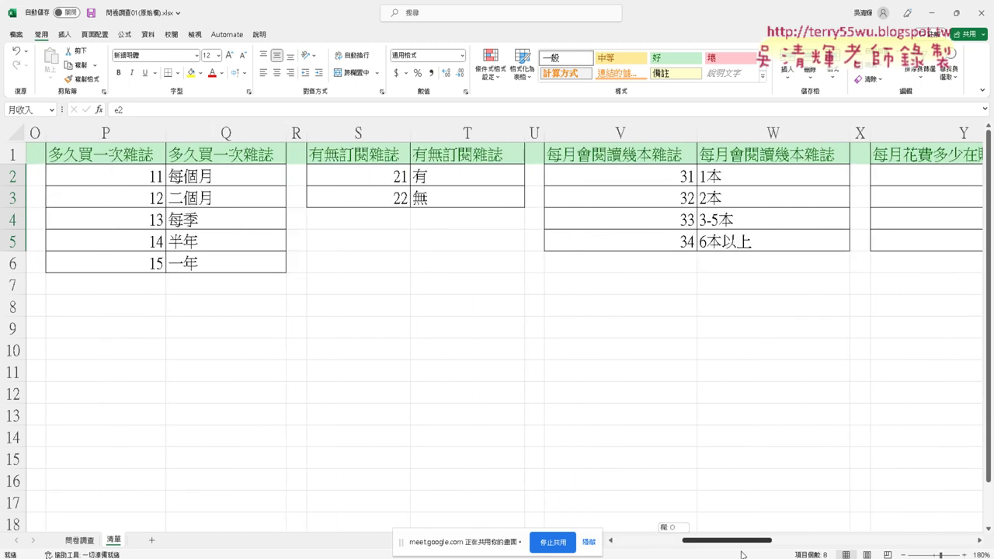
left_click(591, 542)
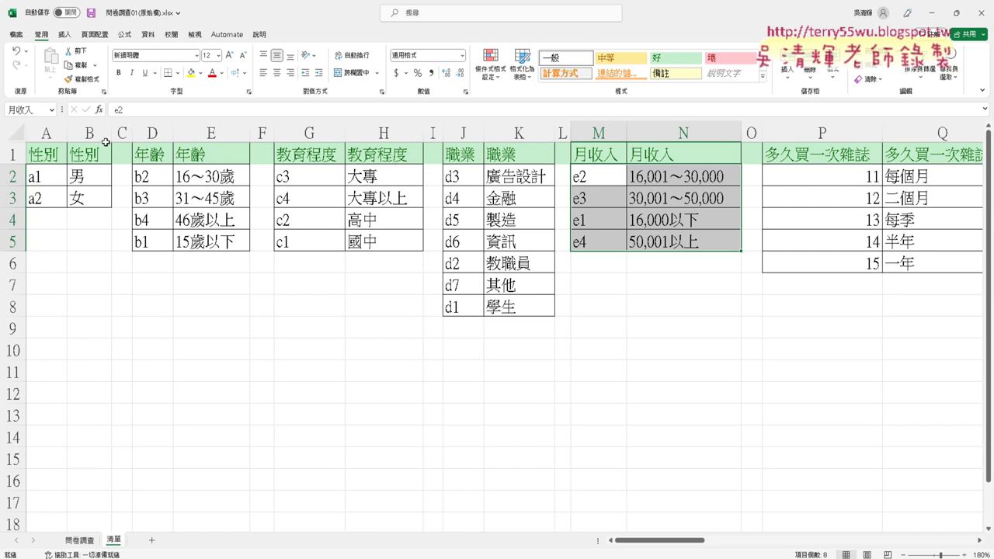
Step: Name P2:Q6 多久買一次雜誌 by pasting the P1 header into the Name Box
key("ctrl+v")
key("Escape")
left_click_drag(832, 179, 904, 223)
left_click(829, 154)
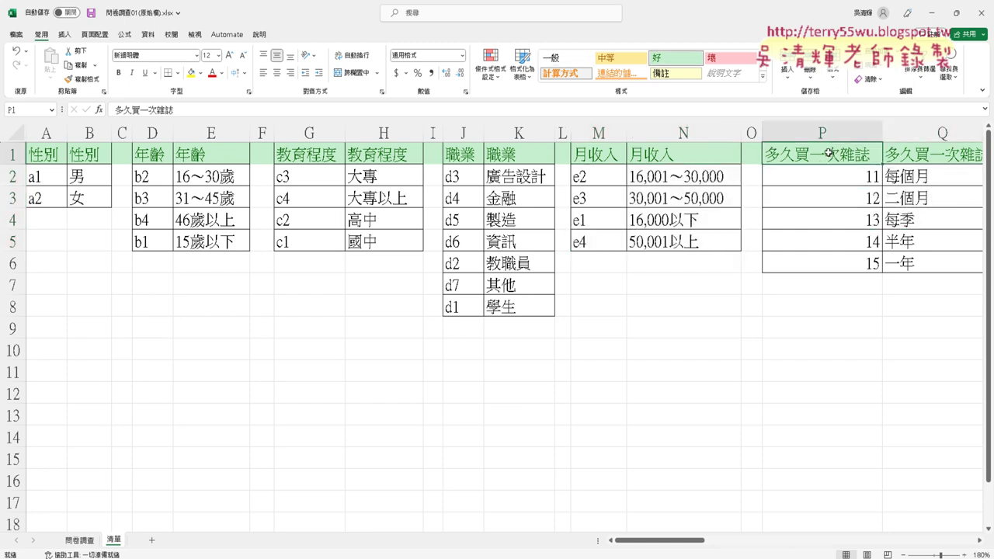
key("ctrl+c")
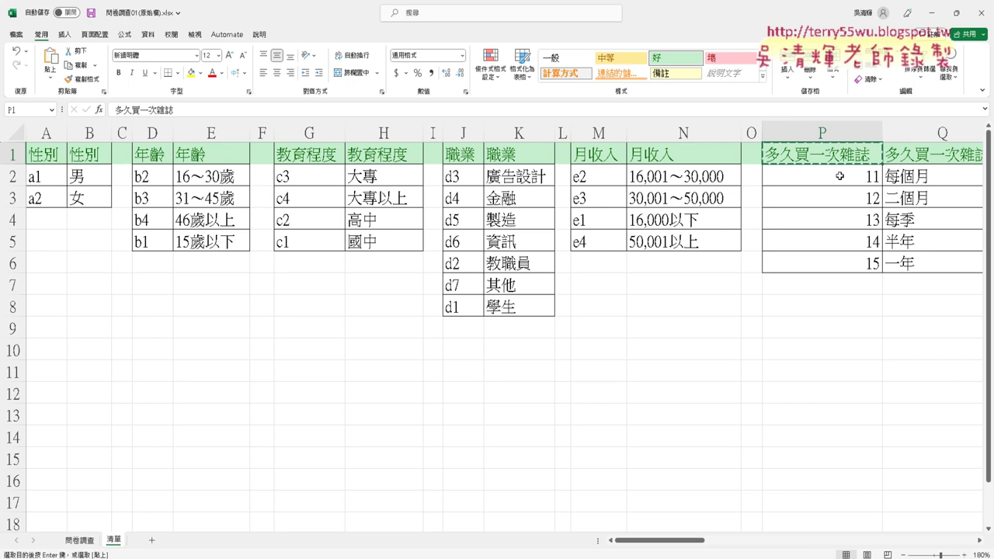
left_click_drag(873, 174, 949, 270)
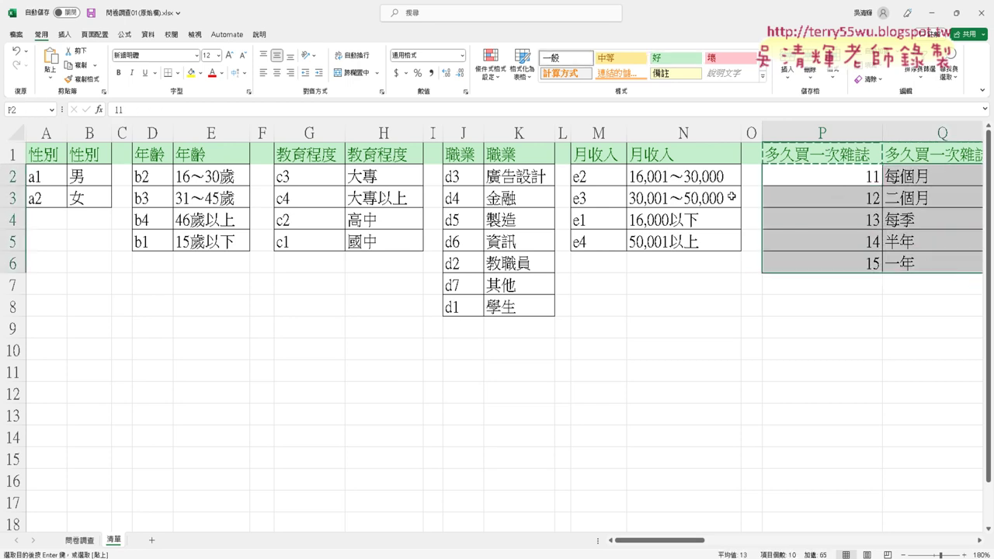
left_click(39, 108)
key("ctrl+v")
key("Return")
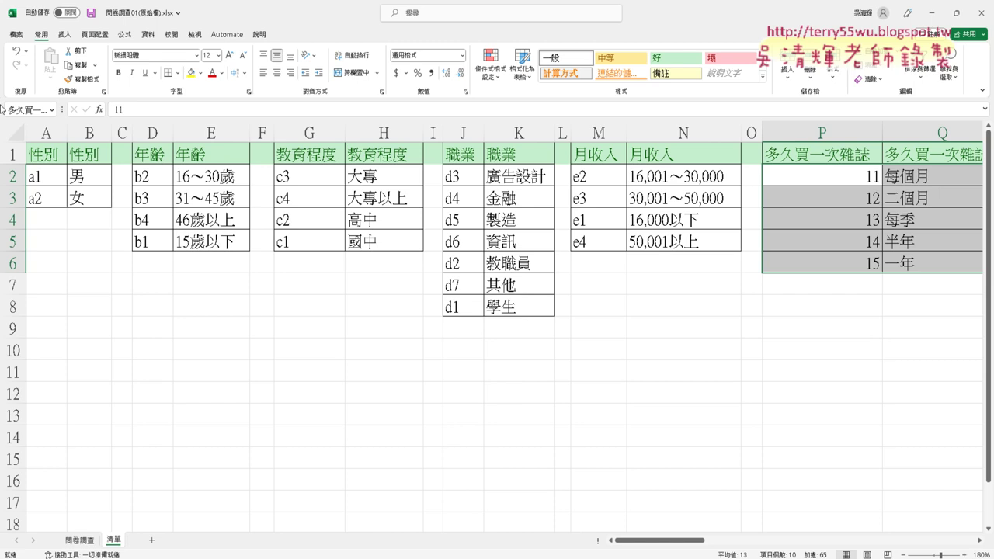
Step: Open Name Manager from the Formulas tab to list the six defined names
left_click(125, 35)
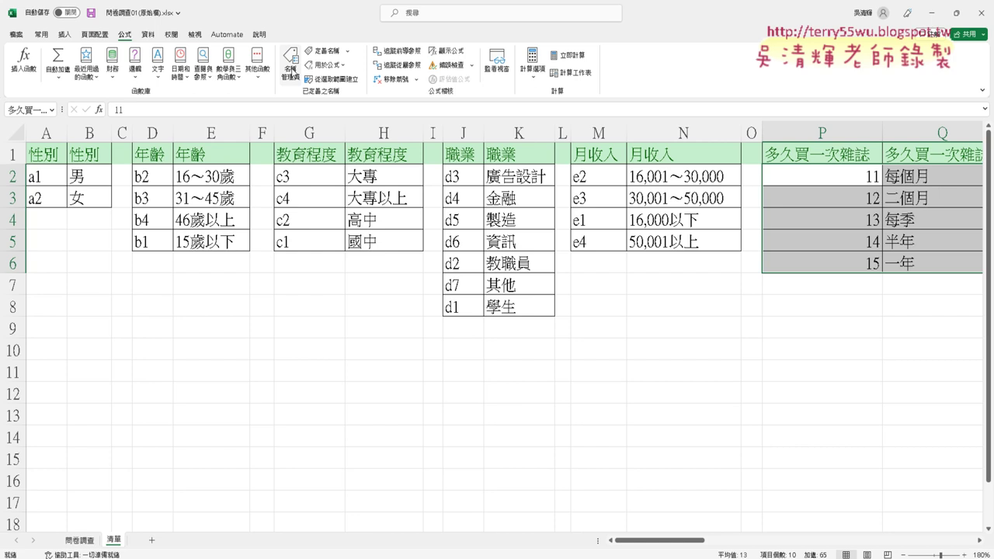
left_click(294, 73)
left_click_drag(126, 26, 135, 33)
mouse_move(289, 90)
left_mouse_down()
mouse_move(274, 41)
mouse_move(296, 94)
left_mouse_up()
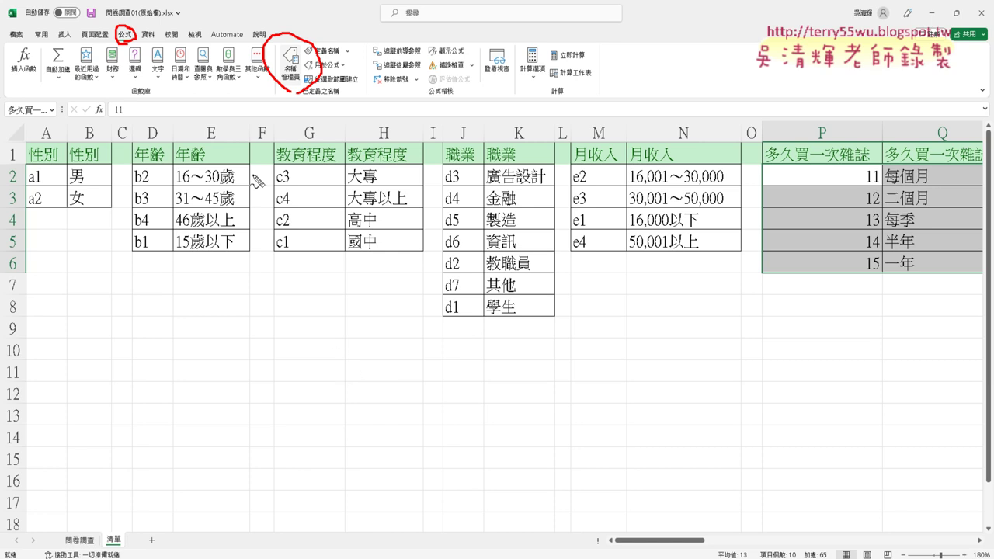
mouse_move(125, 149)
left_mouse_down()
mouse_move(132, 56)
mouse_move(253, 80)
mouse_move(247, 101)
left_mouse_up()
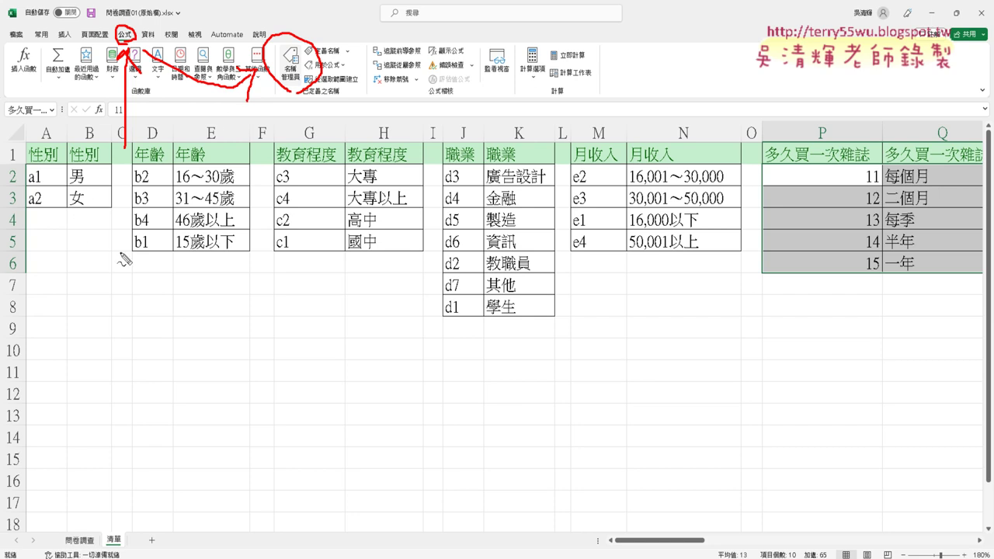
key("Escape")
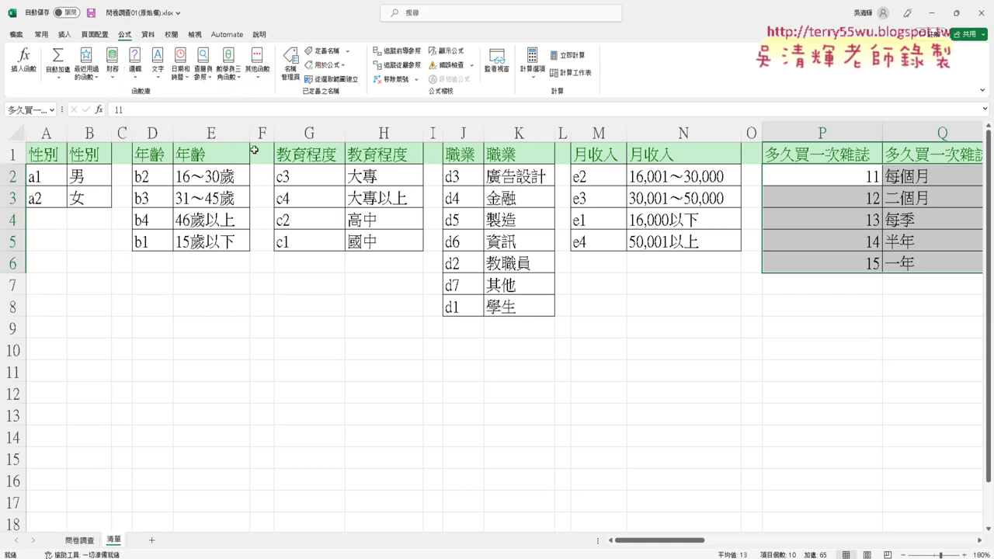
left_click(288, 80)
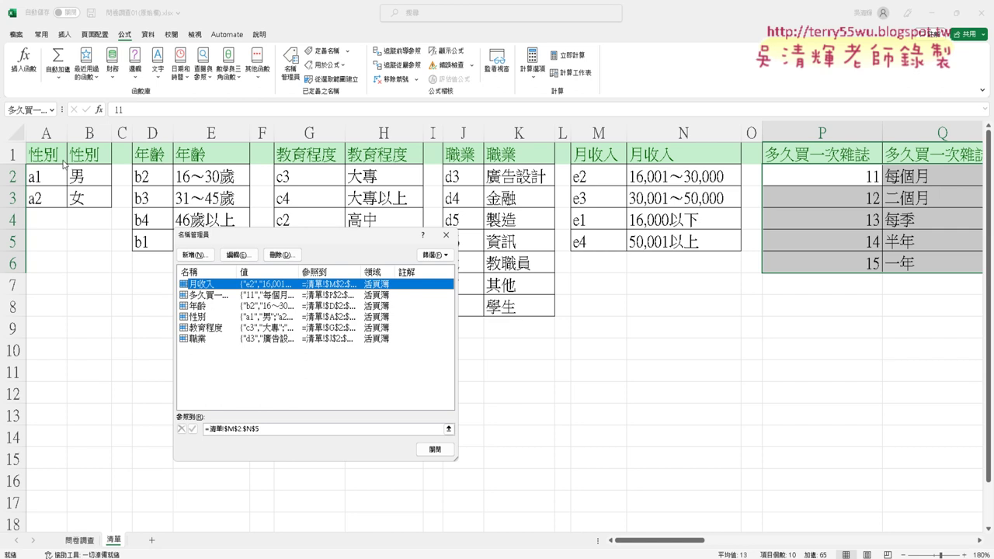
Step: Repoint the name 性別 to =清單!$A$1 in Name Manager
left_click(213, 318)
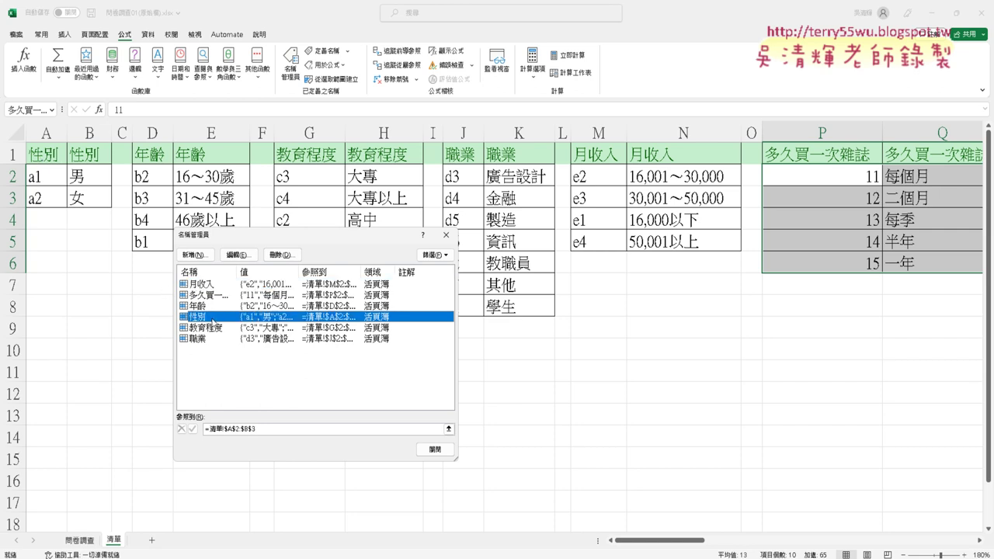
left_click(273, 429)
left_click(272, 428)
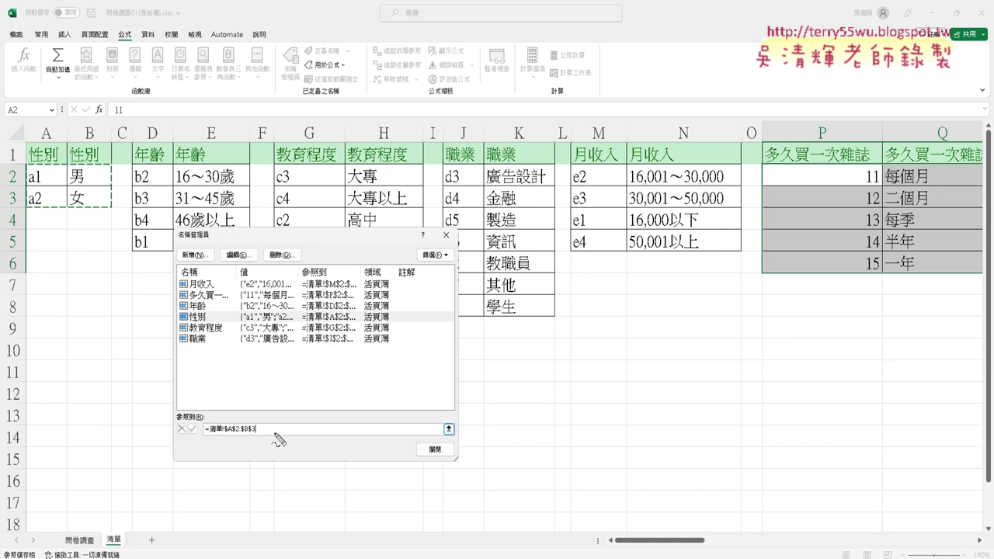
mouse_move(261, 423)
left_mouse_down()
mouse_move(231, 451)
mouse_move(87, 307)
mouse_move(79, 221)
mouse_move(87, 231)
mouse_move(104, 170)
mouse_move(115, 206)
left_mouse_up()
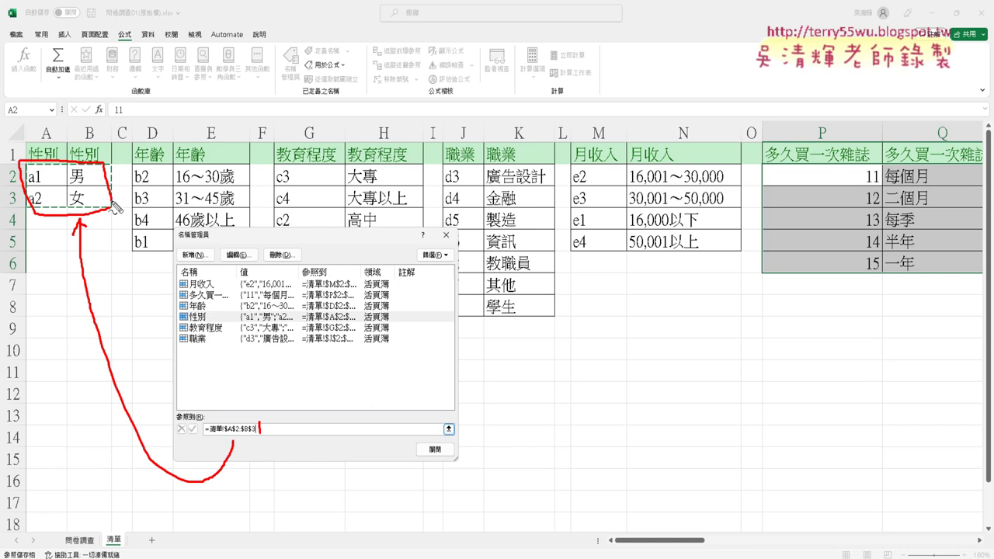
key("Escape")
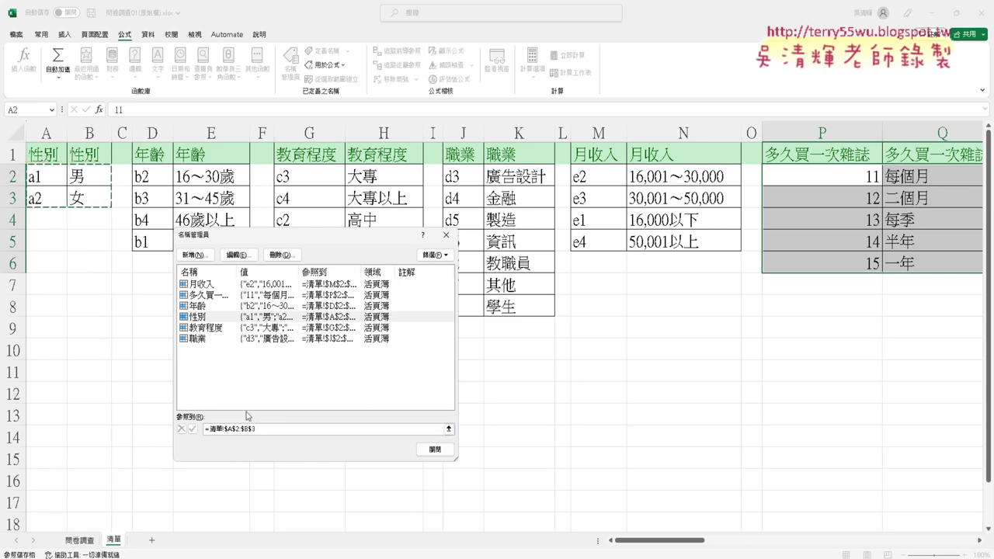
left_click(261, 426)
key("BackSpace")
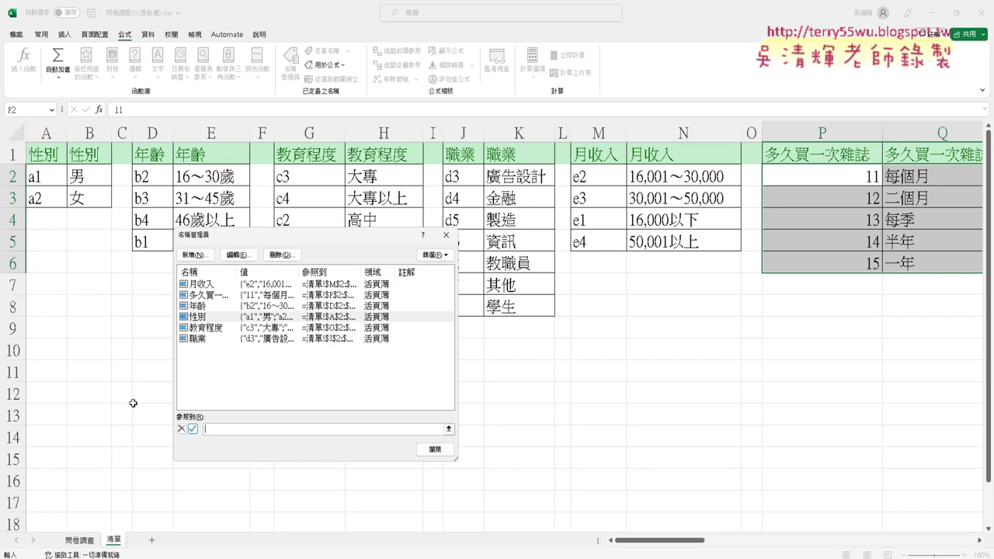
left_click(45, 155)
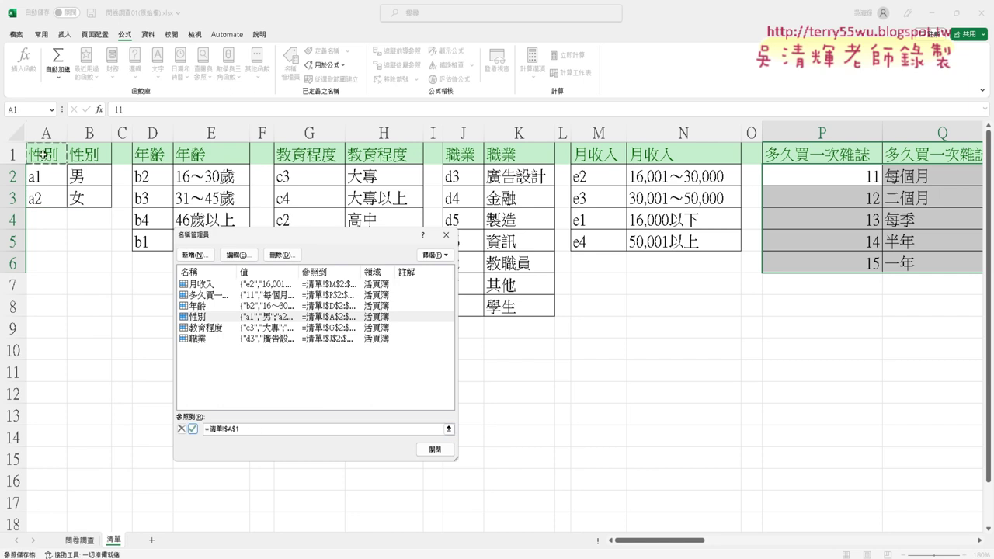
left_click(193, 429)
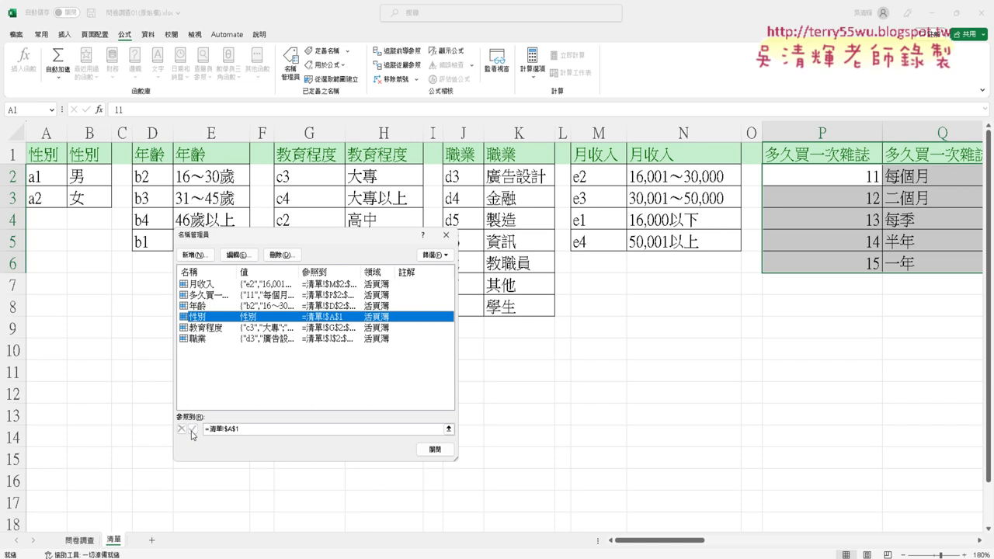
Step: Restore 性別 to =清單!$A$2:$B$3 and close Name Manager
left_click(249, 430)
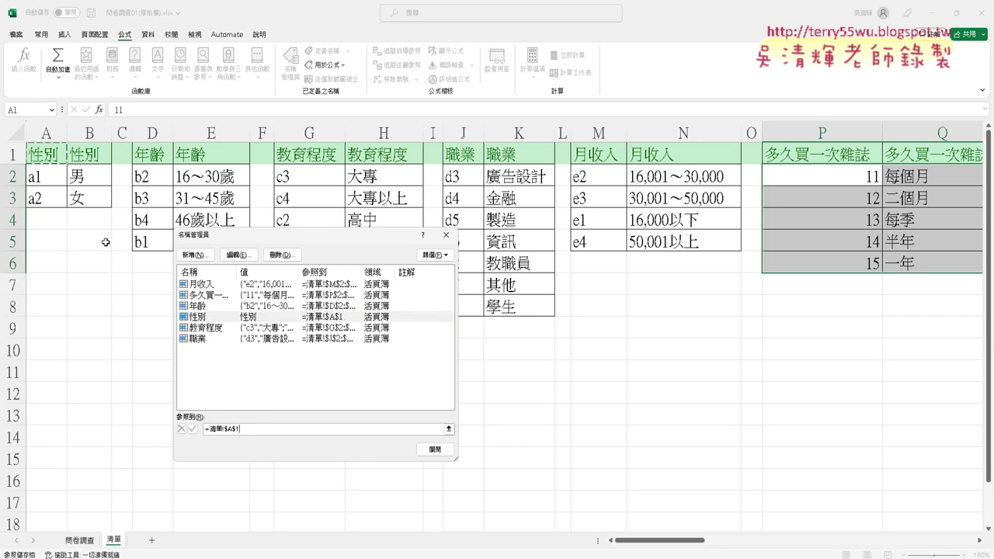
left_click_drag(245, 429, 169, 417)
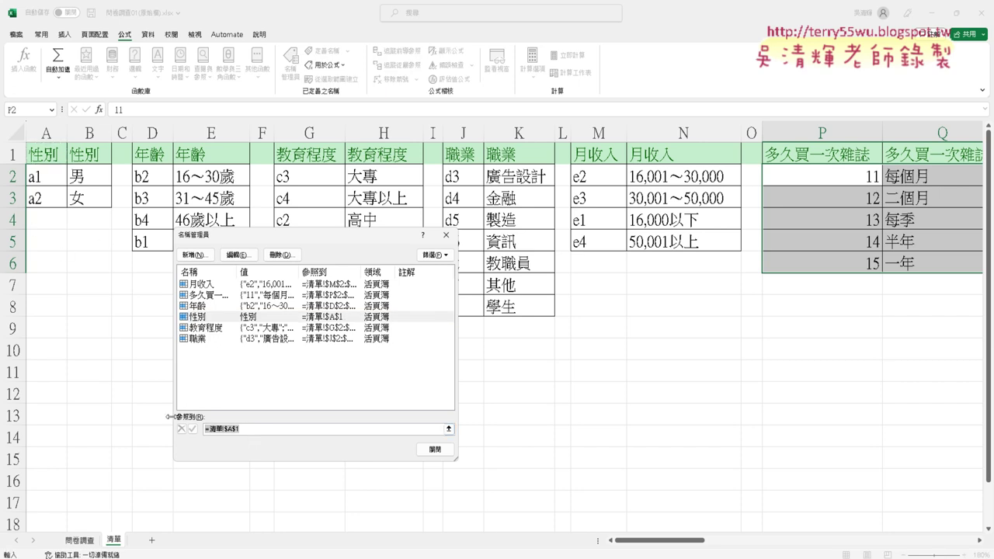
key("Delete")
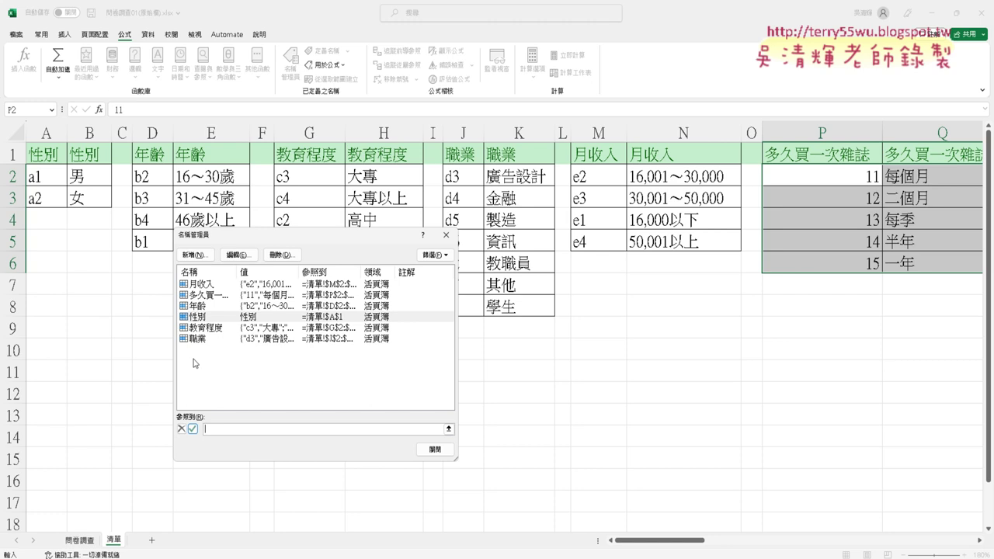
left_click_drag(39, 179, 78, 204)
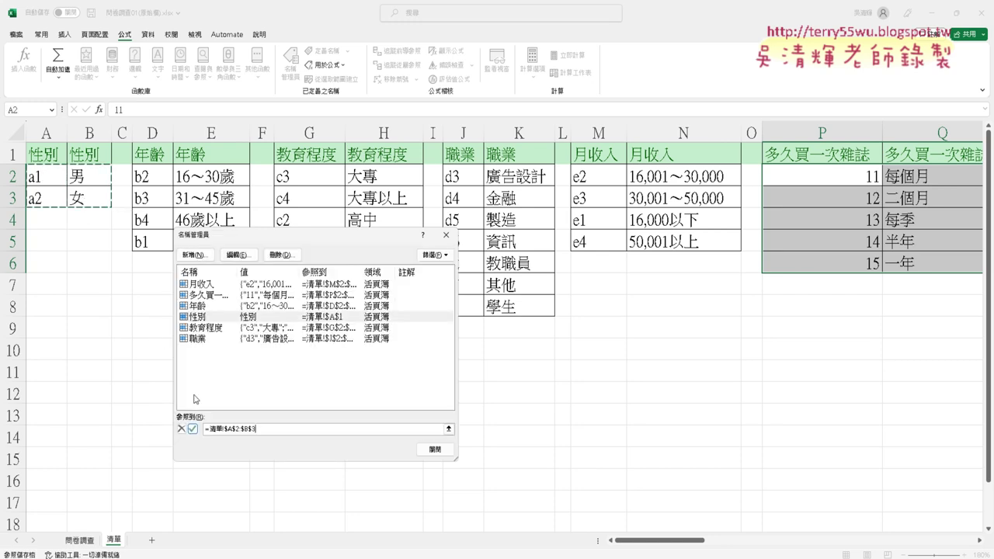
left_click(192, 429)
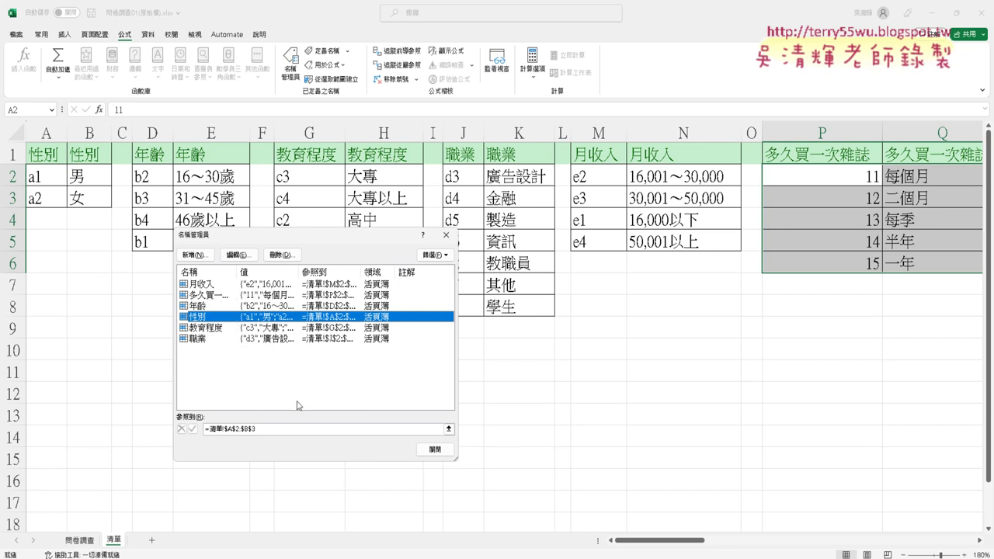
left_click(434, 452)
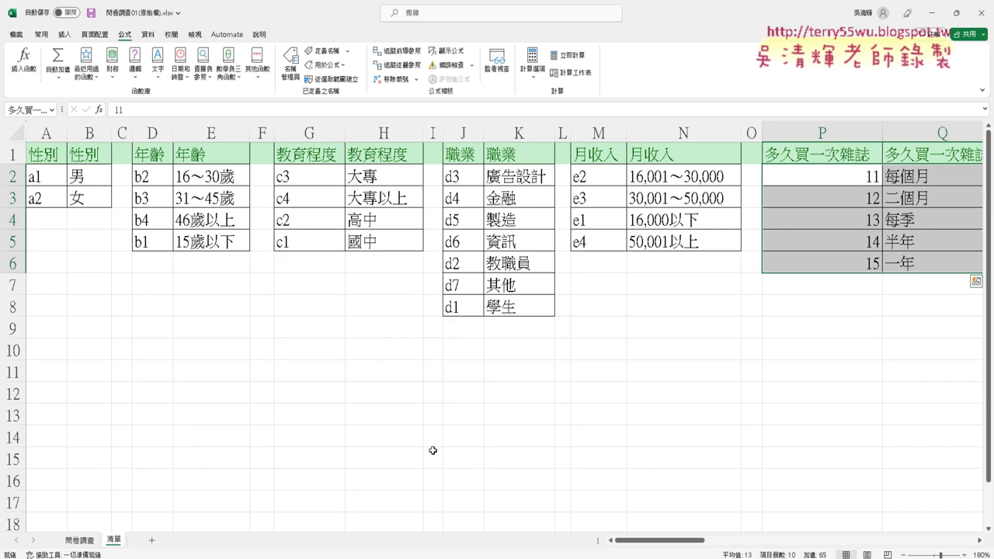
Step: Name S2:T3 有無訂閱雜誌 by pasting the S1 header into the Name Box
left_click_drag(658, 541, 729, 553)
left_click(347, 156)
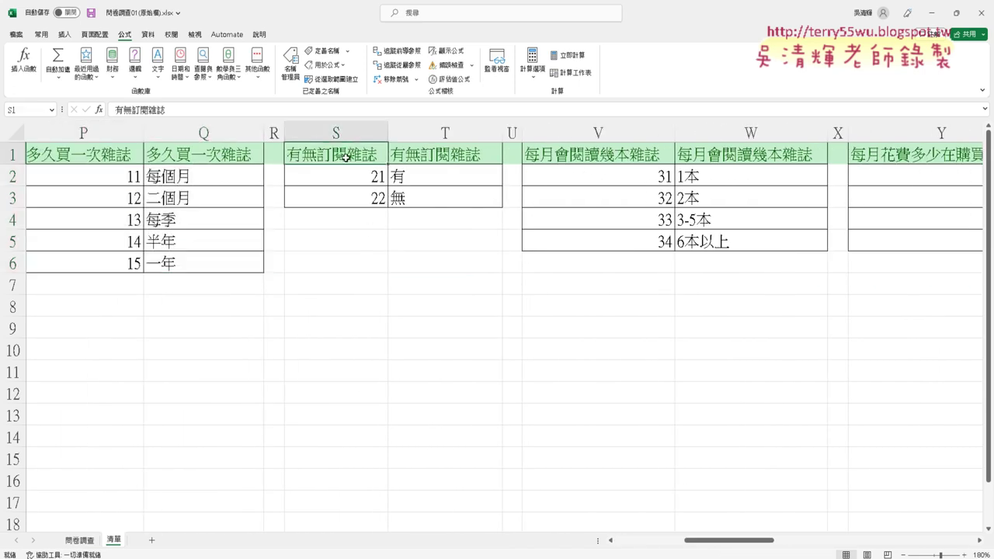
key("ctrl+c")
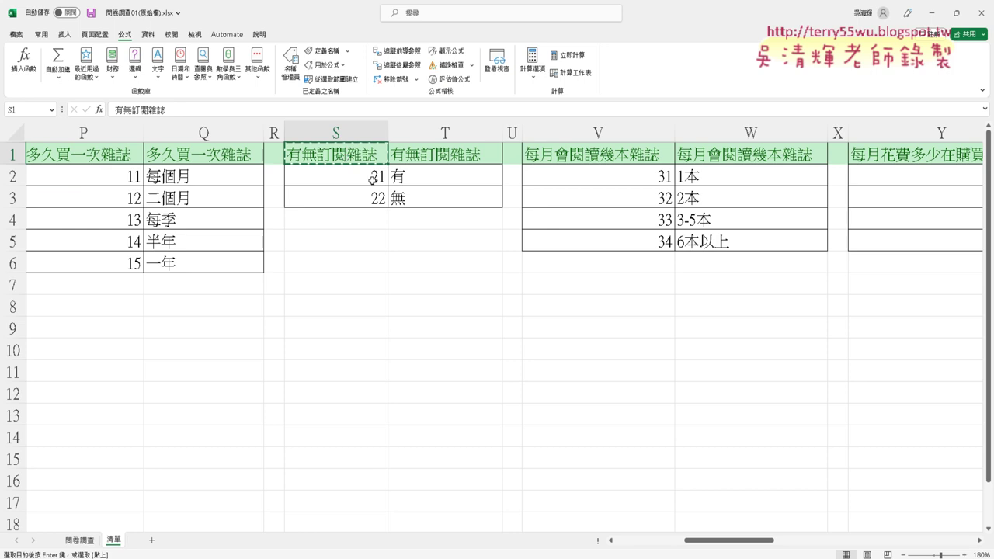
left_click_drag(372, 180, 413, 200)
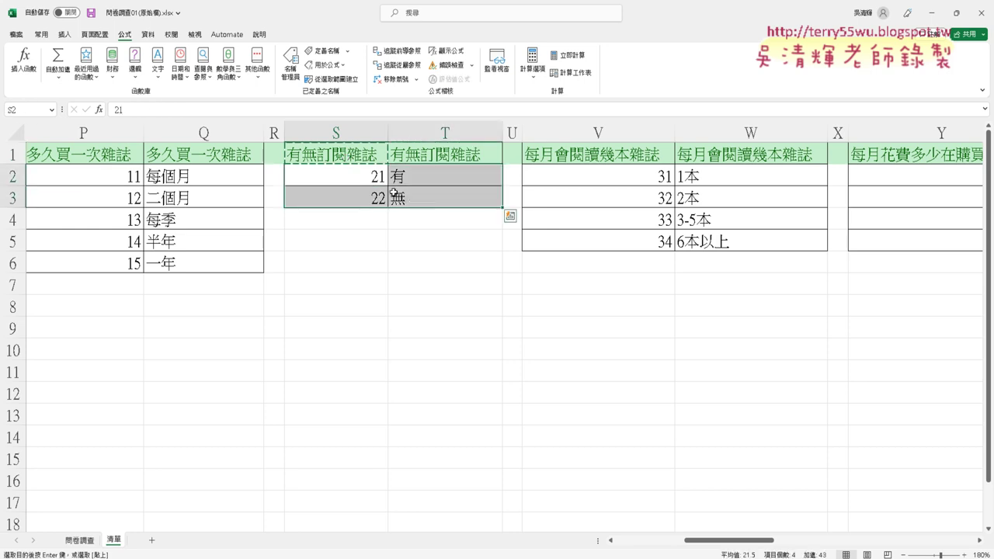
left_click(25, 111)
key("ctrl+v")
key("Return")
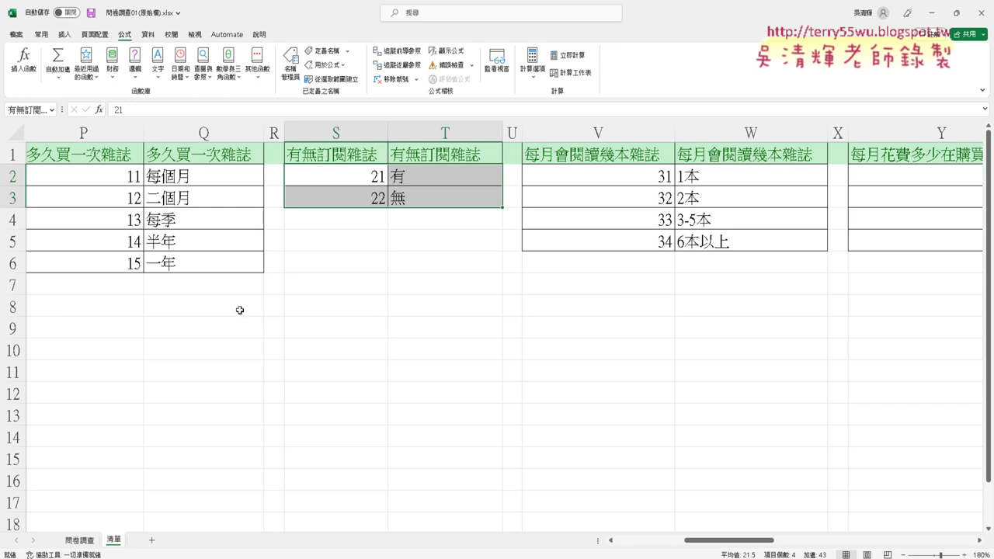
Step: Name V2:W5 每月會閱讀幾本雜誌 using the copied V1 header
left_click(601, 157)
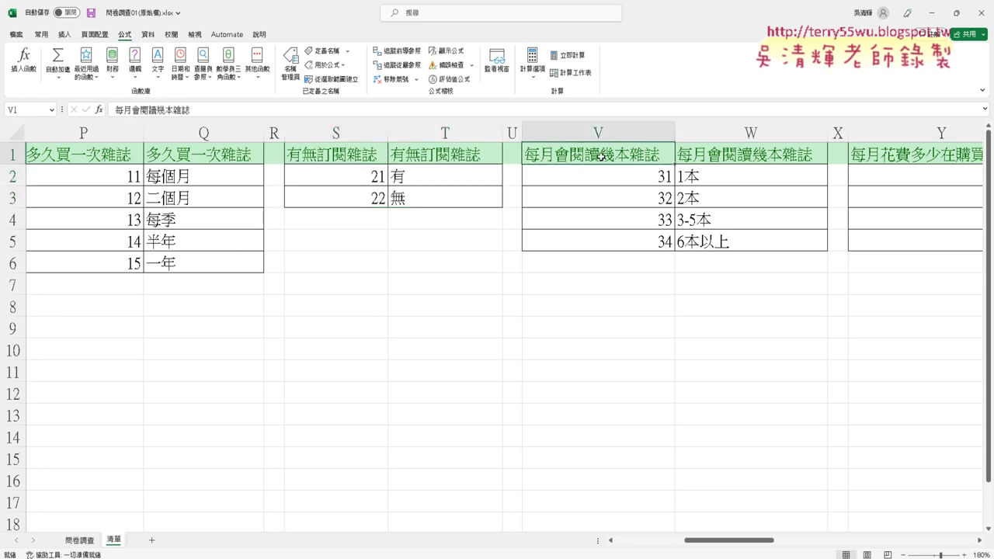
key("ctrl+c")
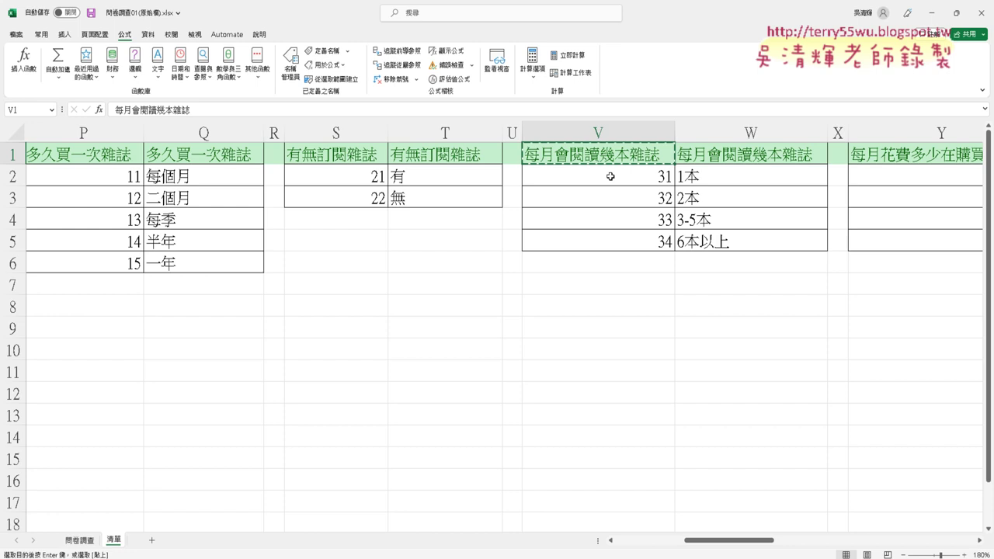
left_click_drag(650, 173, 708, 240)
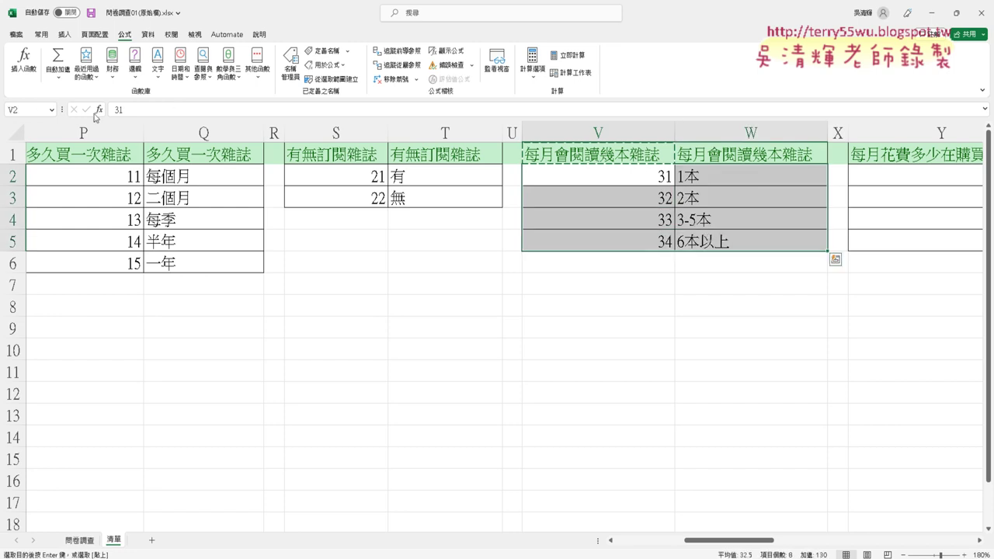
left_click(41, 108)
key("ctrl+v")
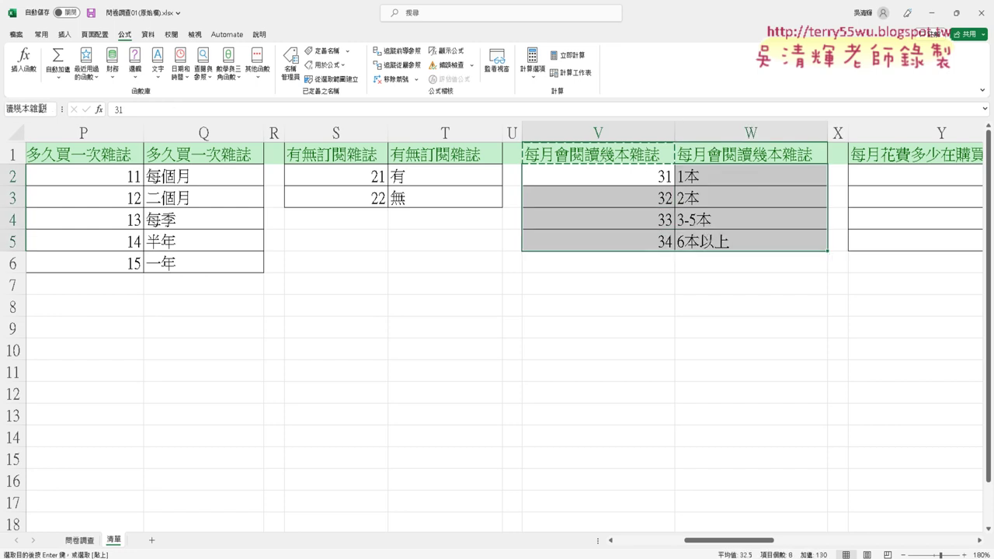
key("Return")
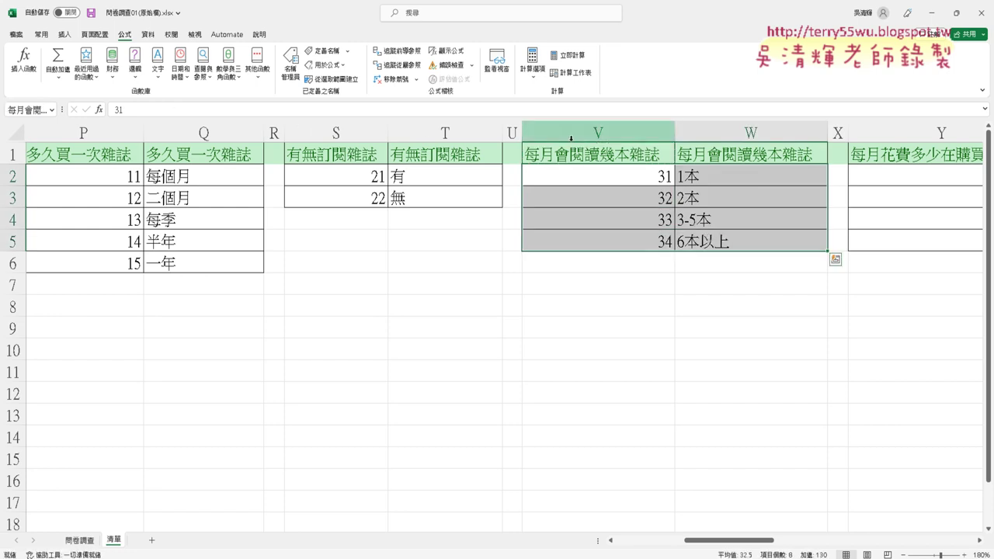
left_click_drag(757, 544, 810, 544)
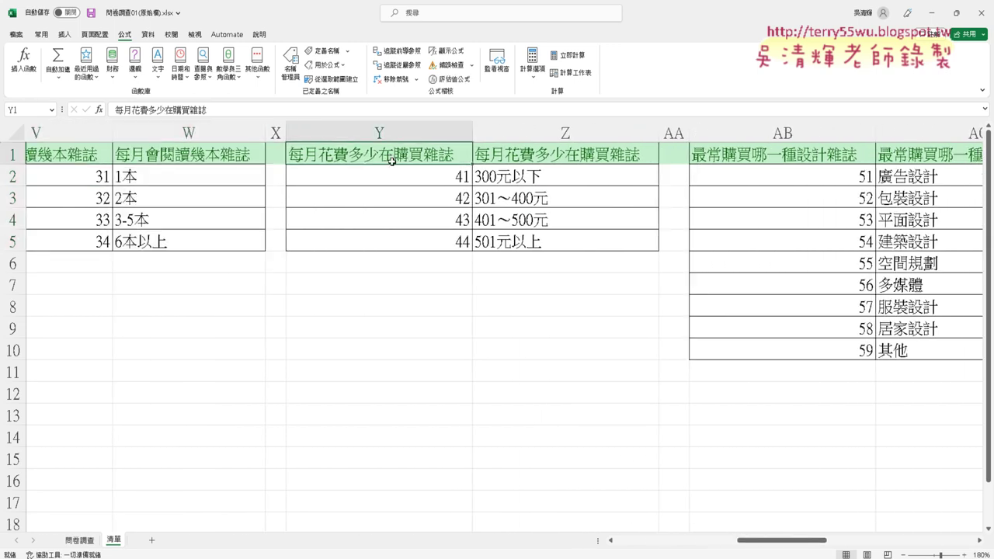
Step: Name Y2:Z5 每月花費多少在購買雜誌 using the copied Y1 header
key("ctrl+c")
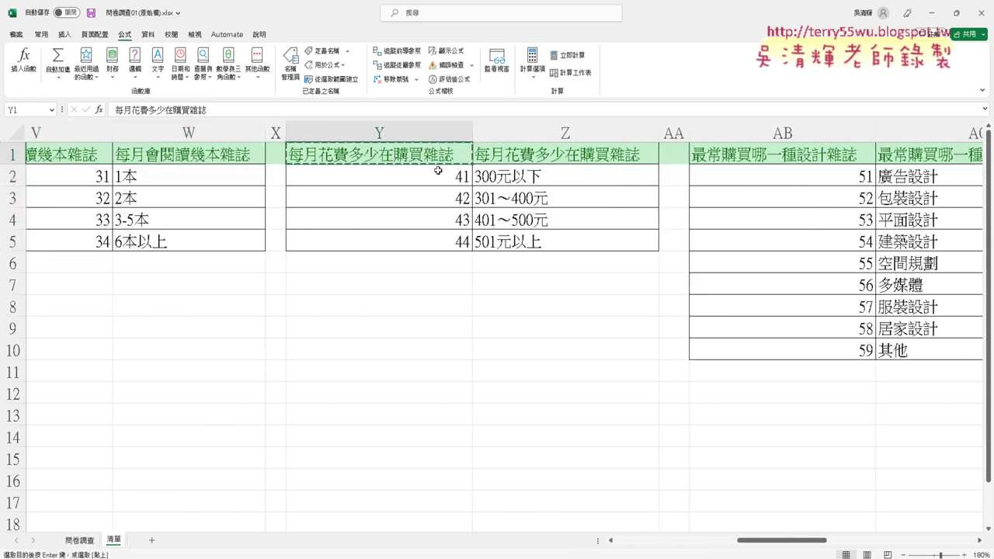
left_click(433, 172)
key("shift+Right")
key("shift+Down")
key("shift+Down")
key("shift+Down")
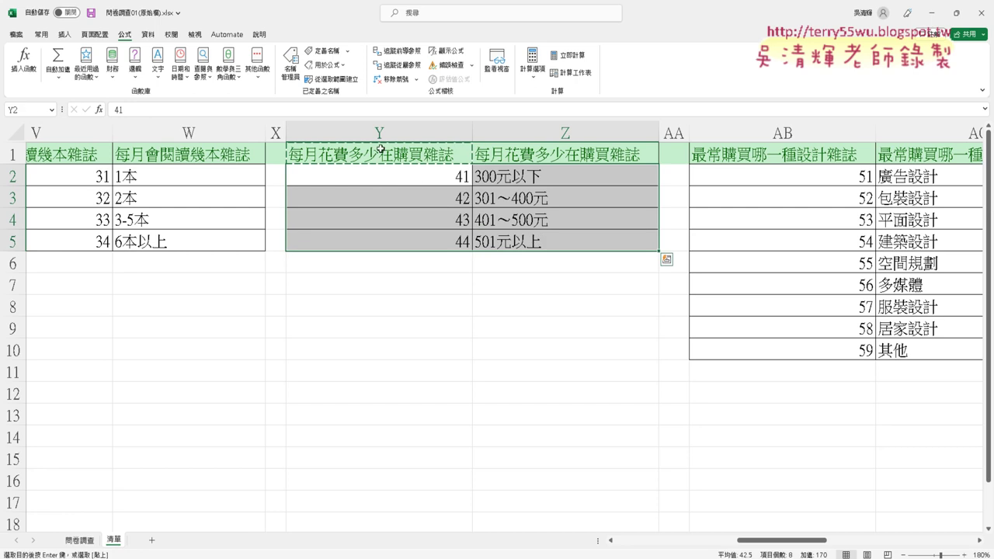
left_click(37, 109)
key("ctrl+v")
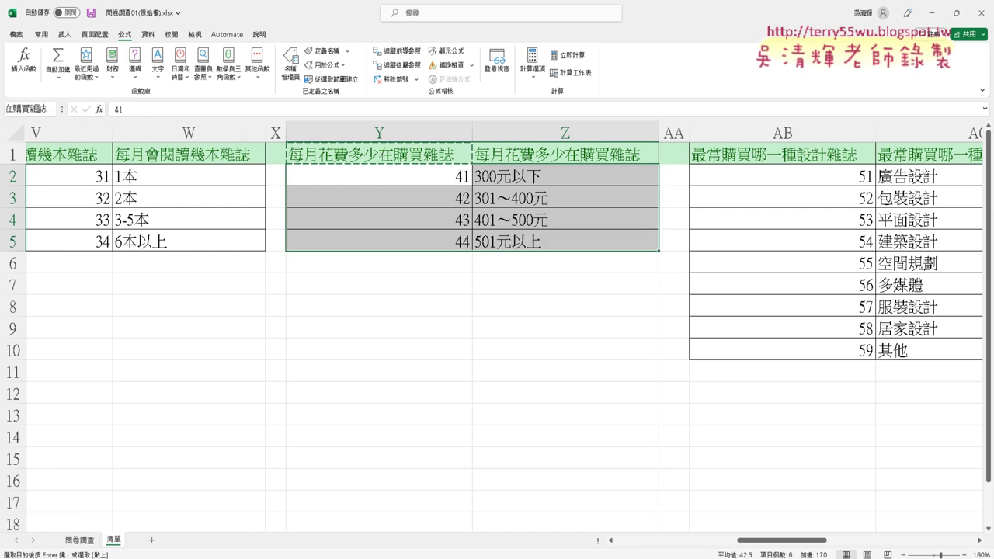
key("Return")
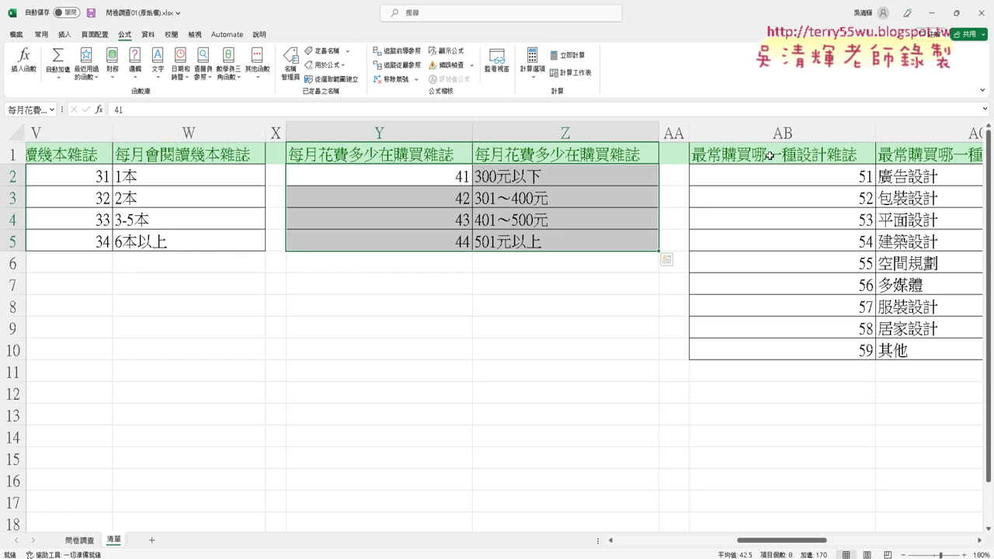
Step: Name AB2:AC10 最常購買哪一種設計雜誌 using the copied AB1 header
left_click(769, 156)
key("ctrl+c")
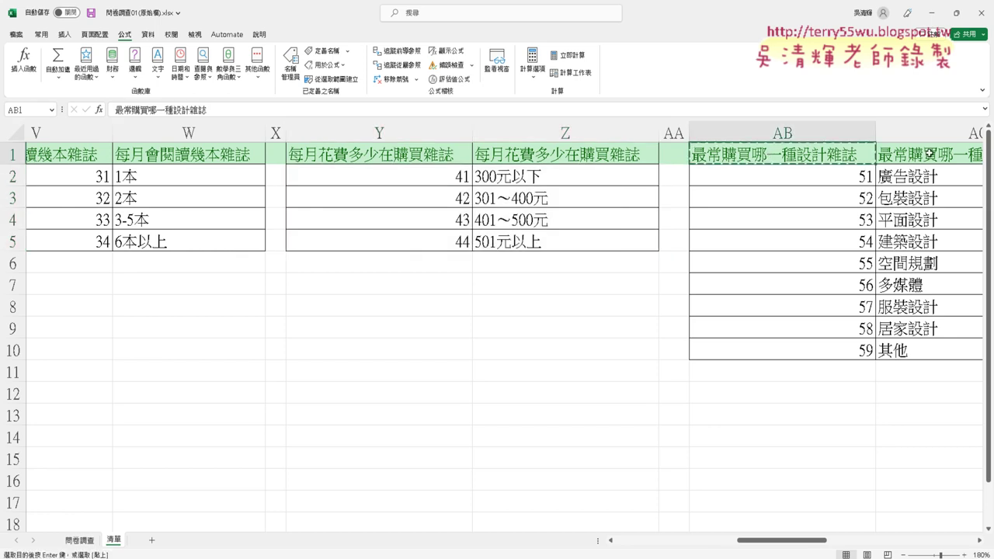
mouse_move(814, 175)
left_mouse_down()
mouse_move(858, 220)
mouse_move(900, 341)
left_mouse_up()
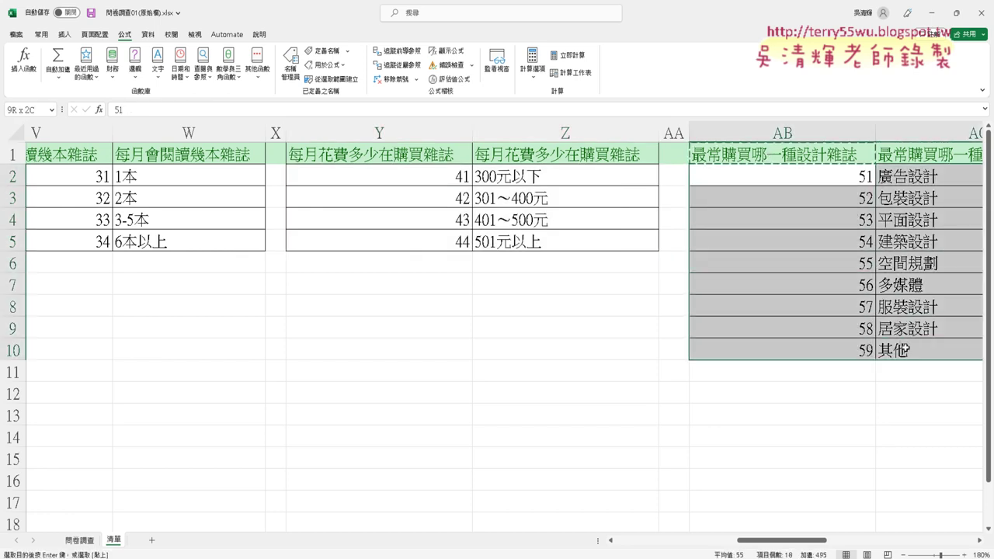
left_click(38, 110)
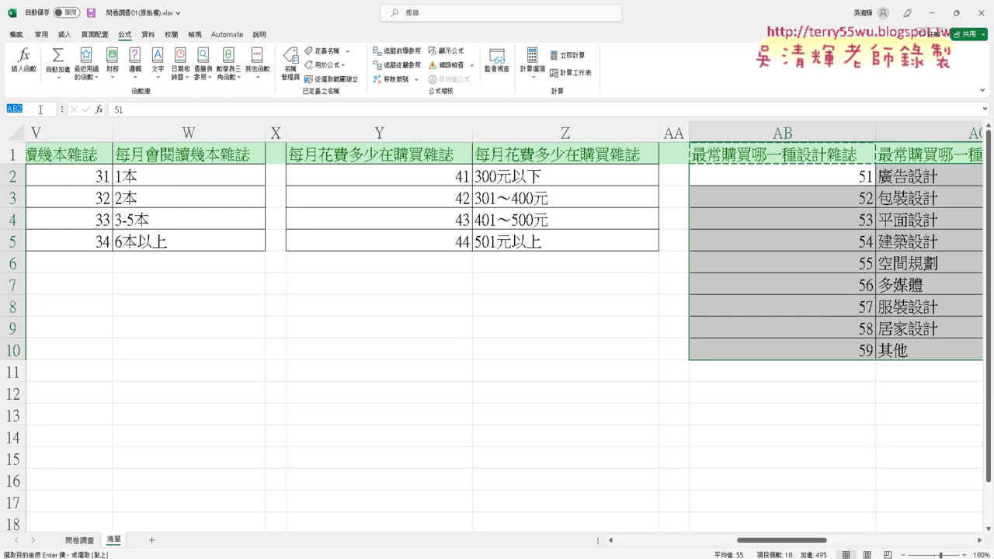
key("ctrl+v")
key("Return")
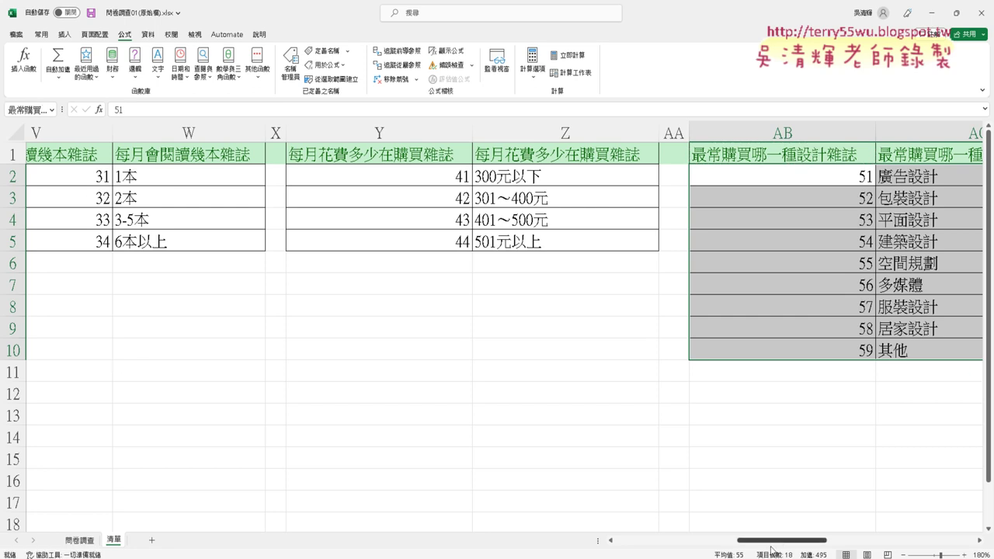
Step: Name AE2:AF6 會在哪些地方購買, using the AE1 header text as the name
left_click_drag(780, 545, 843, 552)
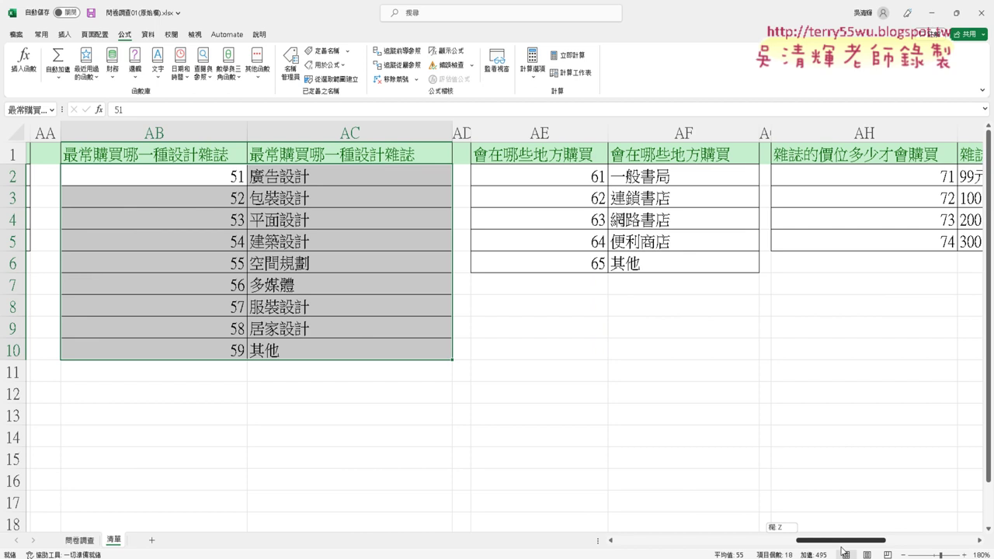
left_click(528, 159)
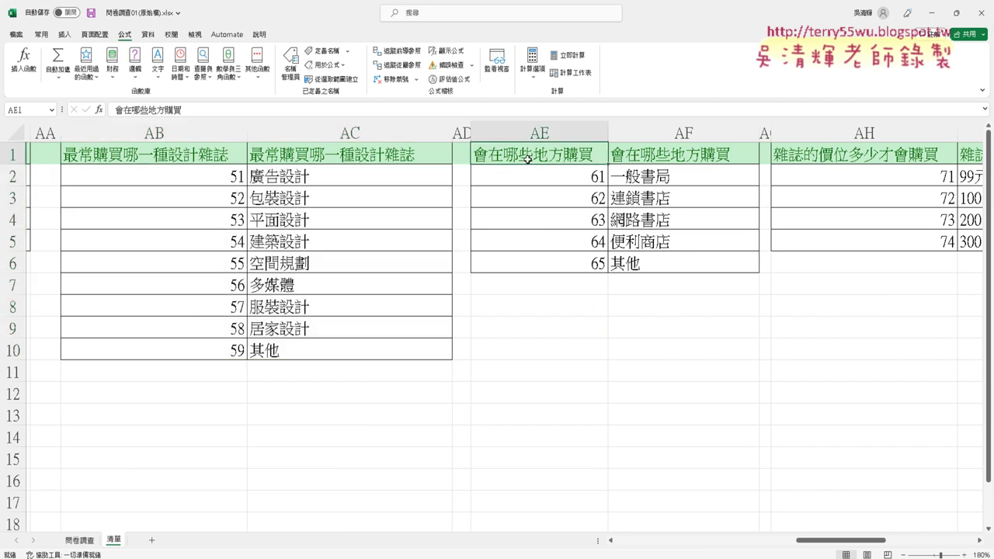
key("ctrl+c")
left_click_drag(542, 173, 637, 264)
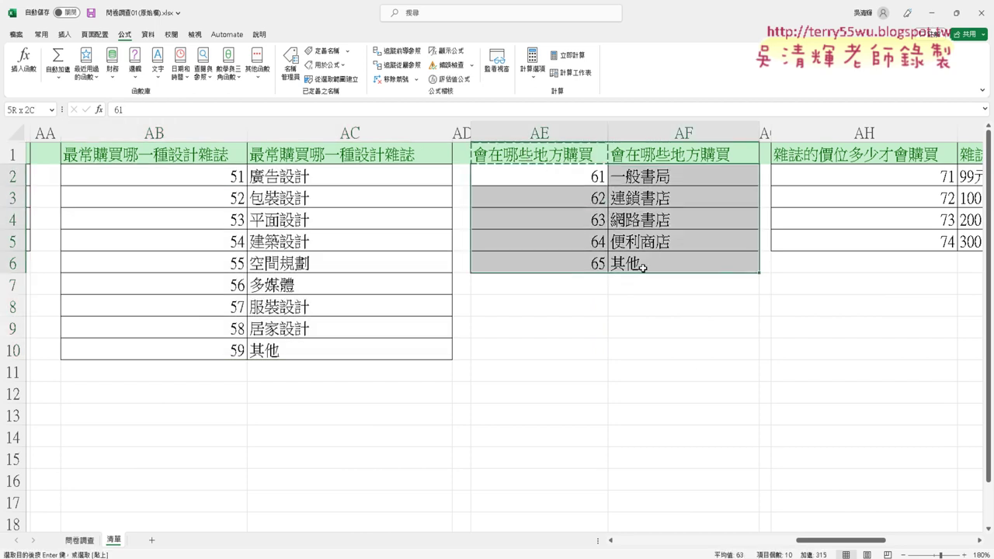
left_click(26, 111)
key("ctrl+v")
key("Return")
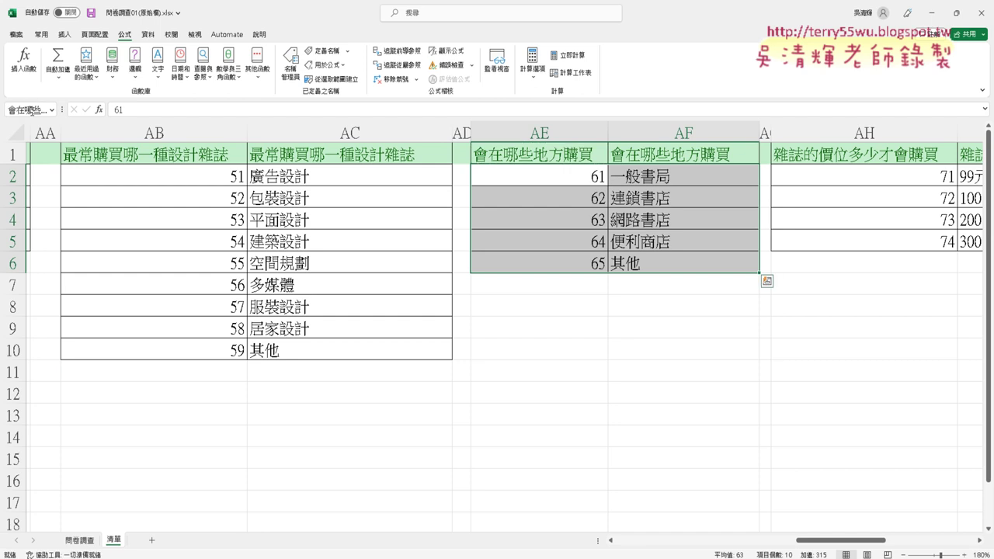
Step: Name AH2:AI5 雜誌的價位多少才會購買 after its AH1 header
left_click_drag(836, 547, 871, 547)
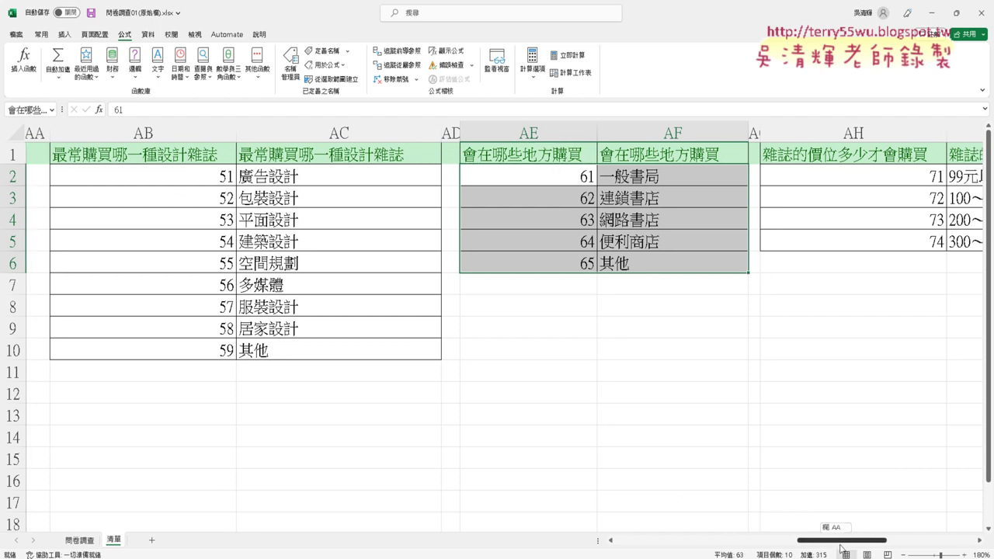
left_click(480, 156)
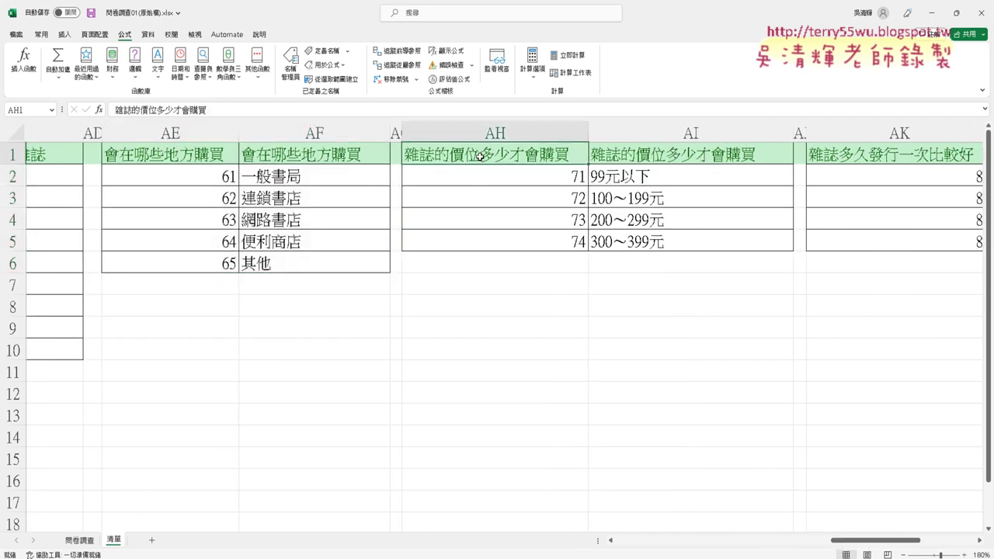
key("ctrl+c")
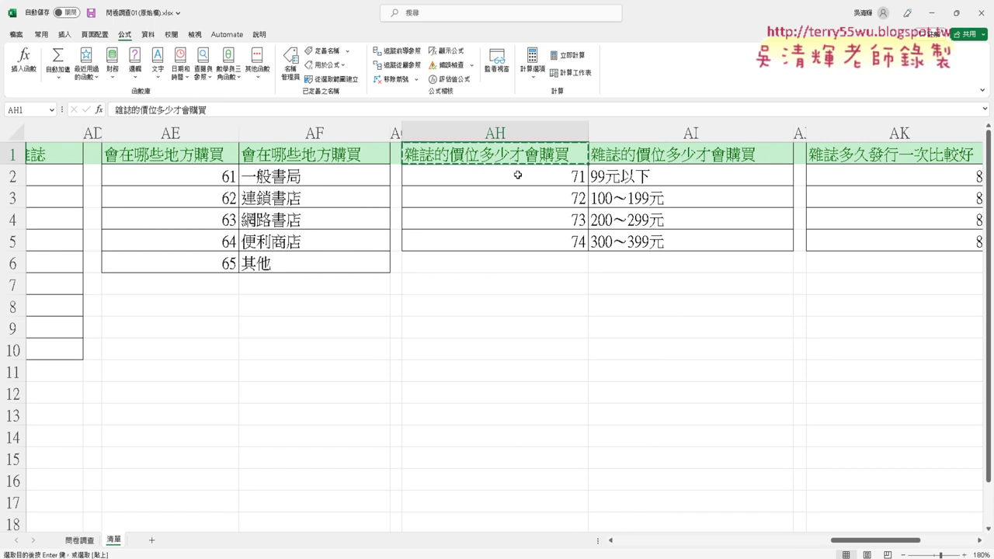
mouse_move(510, 178)
left_mouse_down()
mouse_move(638, 231)
mouse_move(636, 247)
left_mouse_up()
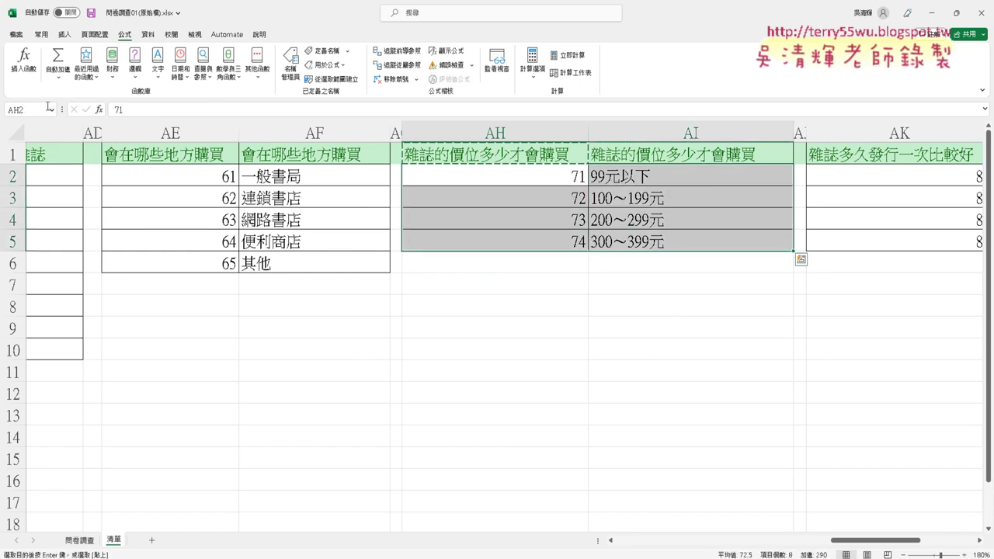
left_click(41, 108)
key("ctrl+v")
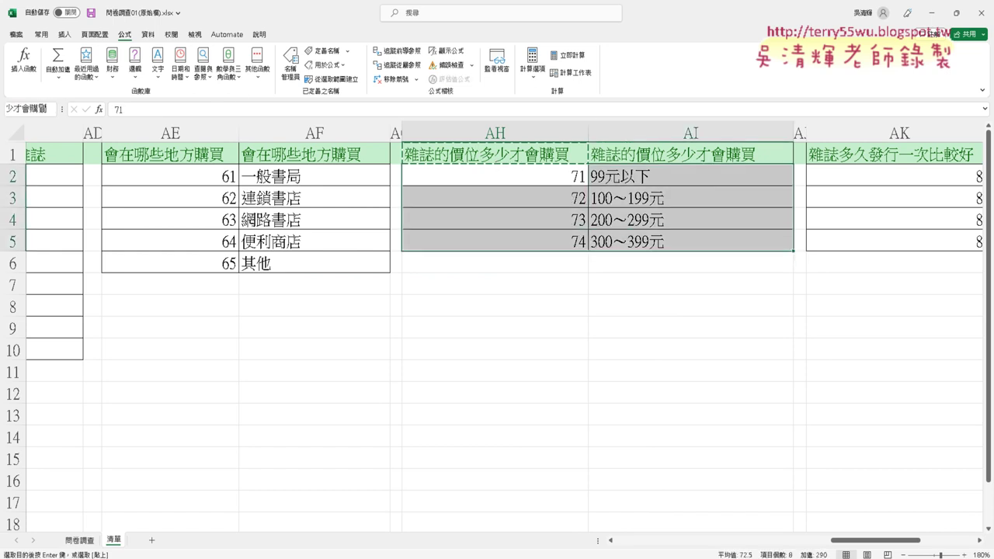
key("Return")
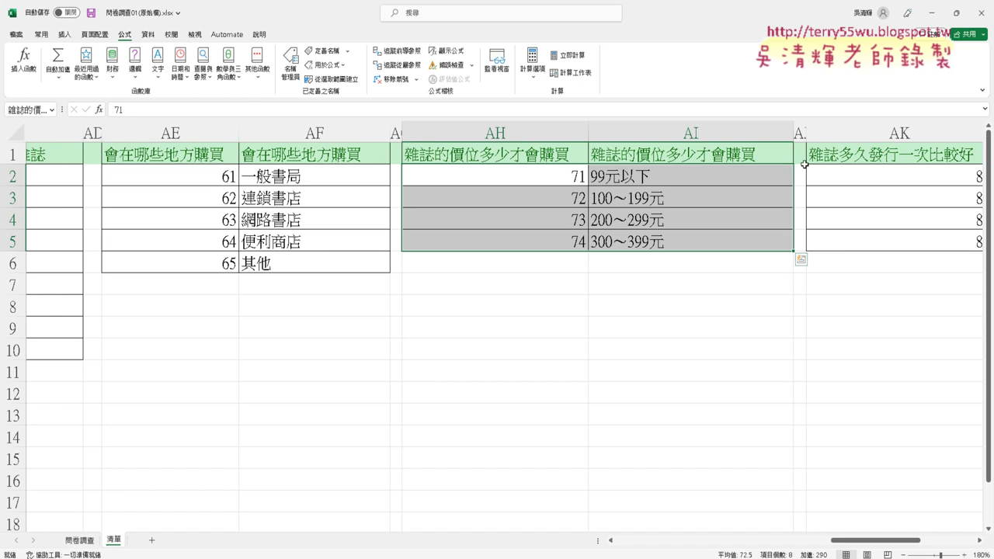
Step: Name AK2:AL5 雜誌多久發行一次比較好 after its AK1 header
left_click(938, 157)
key("ctrl+c")
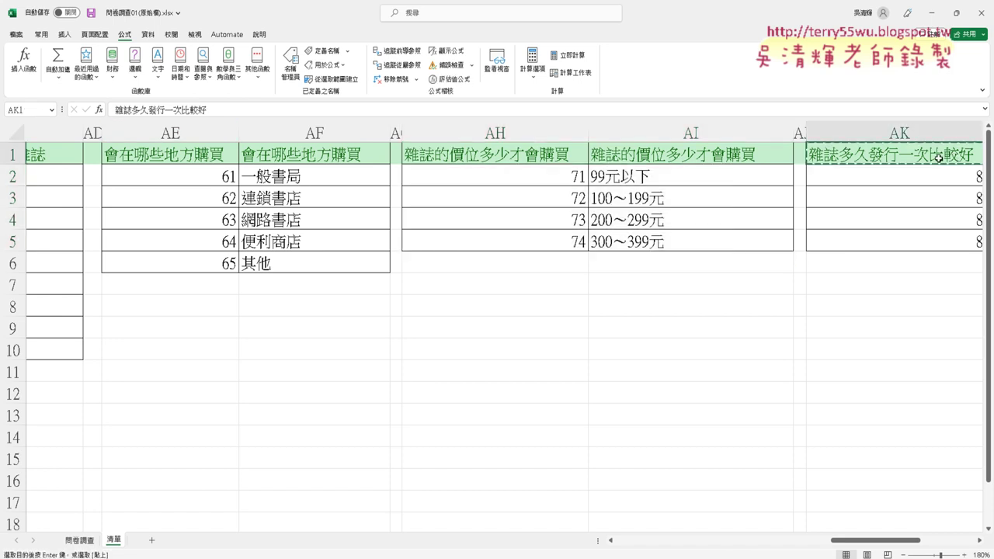
left_click_drag(883, 541, 928, 546)
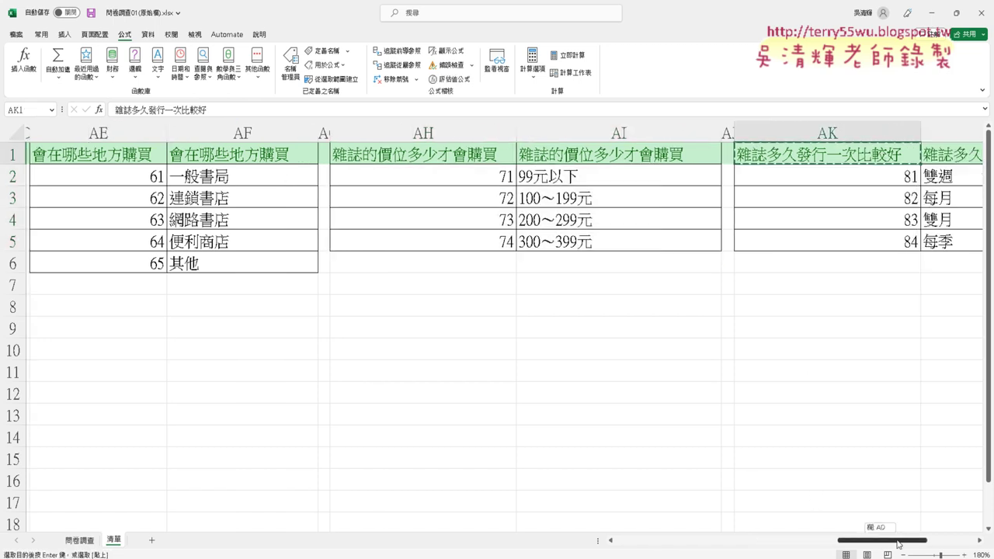
left_click_drag(455, 176, 595, 241)
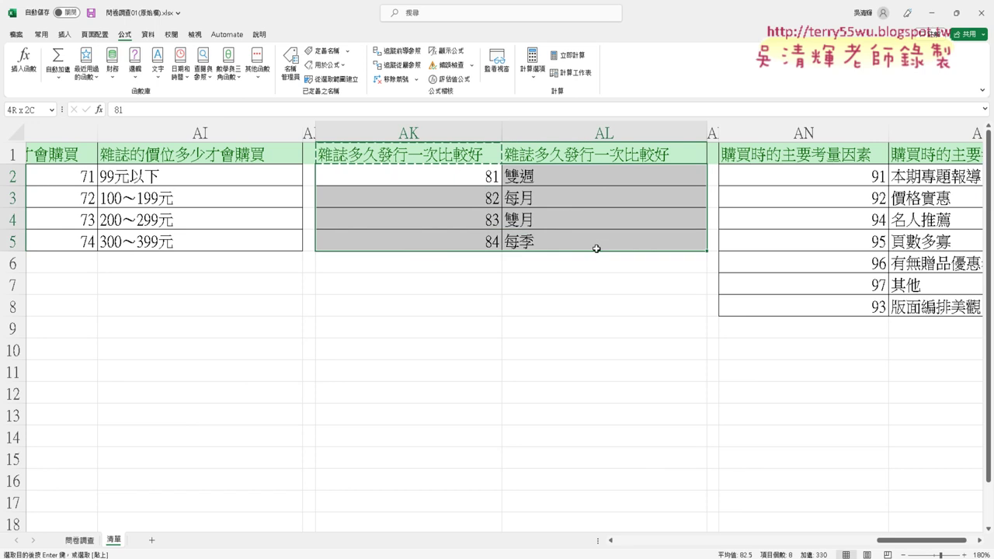
left_click(33, 109)
key("ctrl+v")
key("Return")
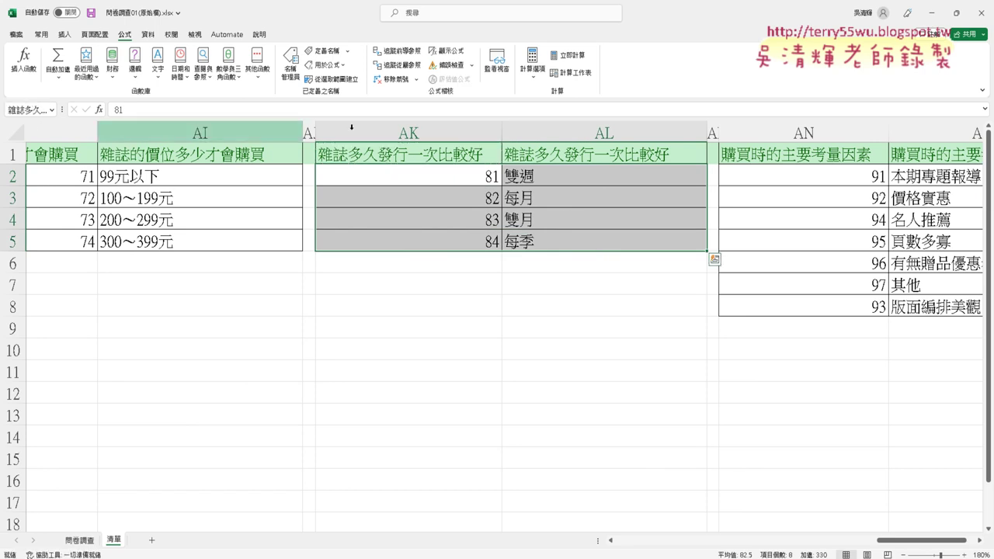
left_click(827, 155)
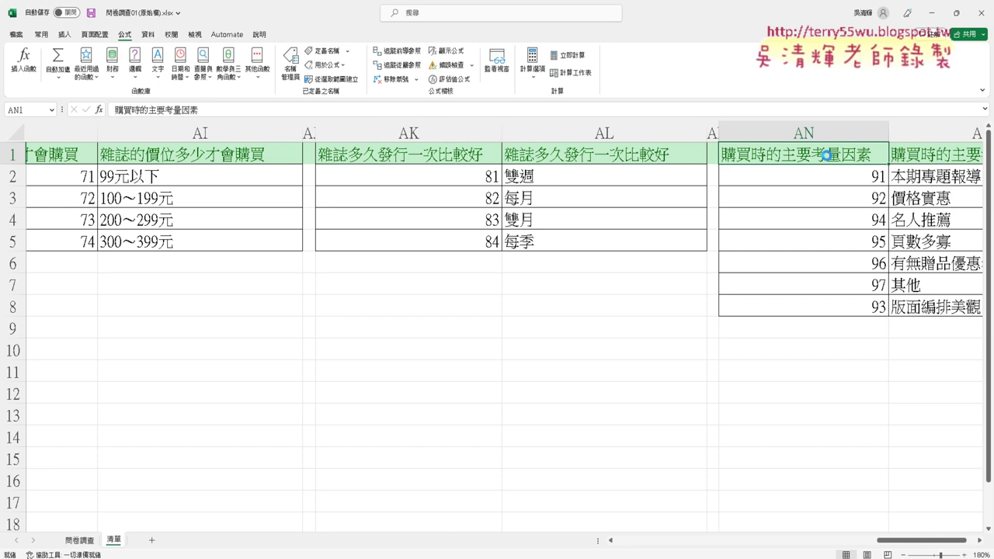
Step: Name the AN2:AO8 code list 購買時的主要考量因素 from its AN1 header, then return toward column A
key("ctrl+c")
left_click(837, 182)
left_click_drag(866, 197, 914, 304)
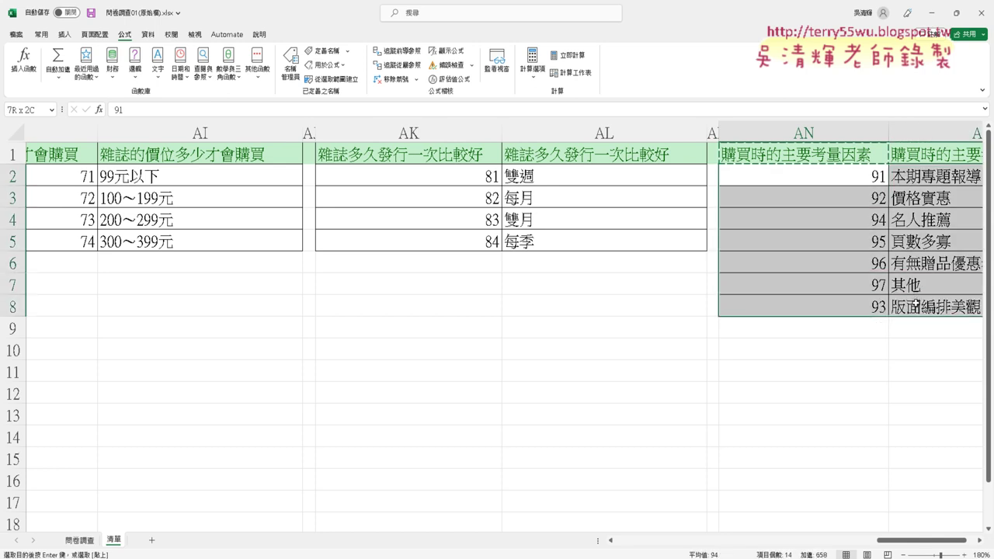
left_click(42, 108)
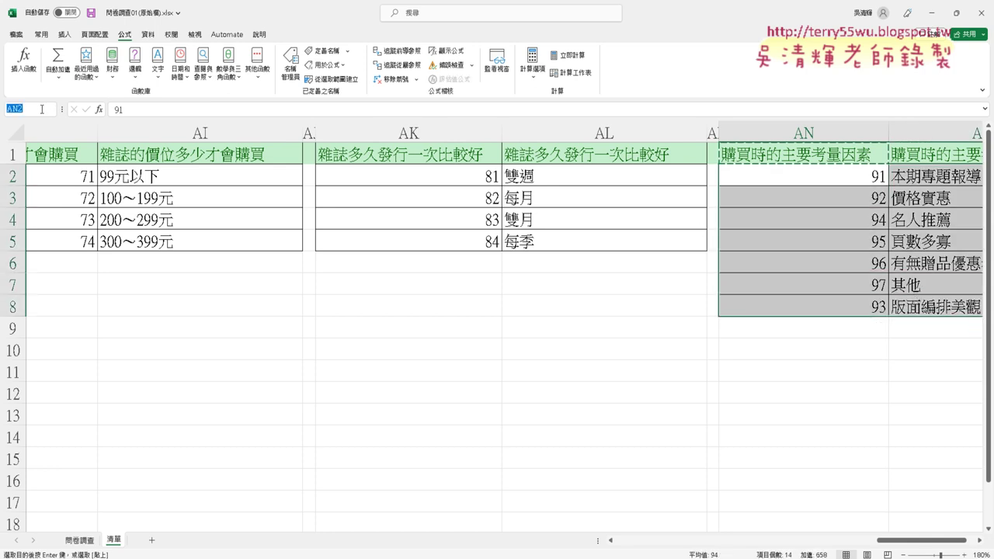
key("ctrl+v")
key("Return")
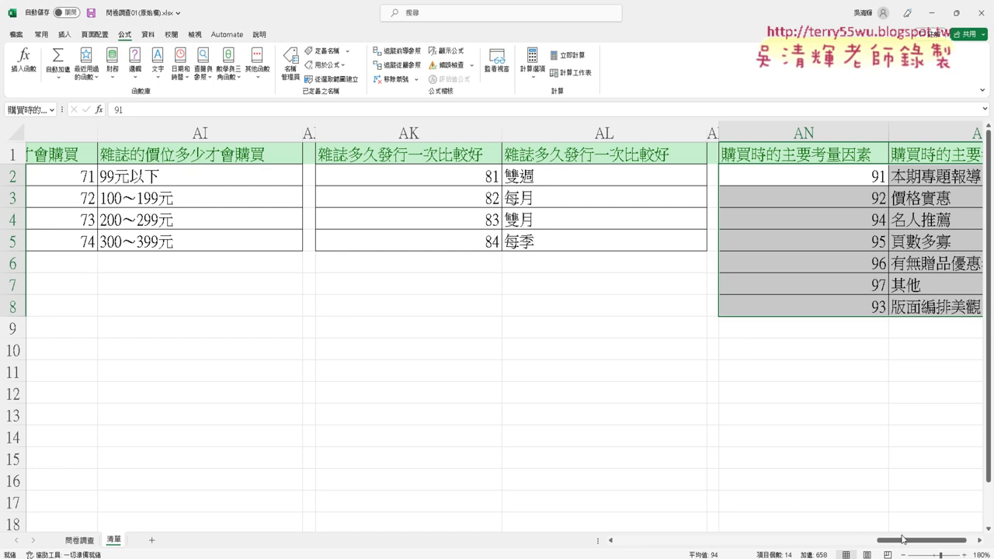
left_click(979, 539)
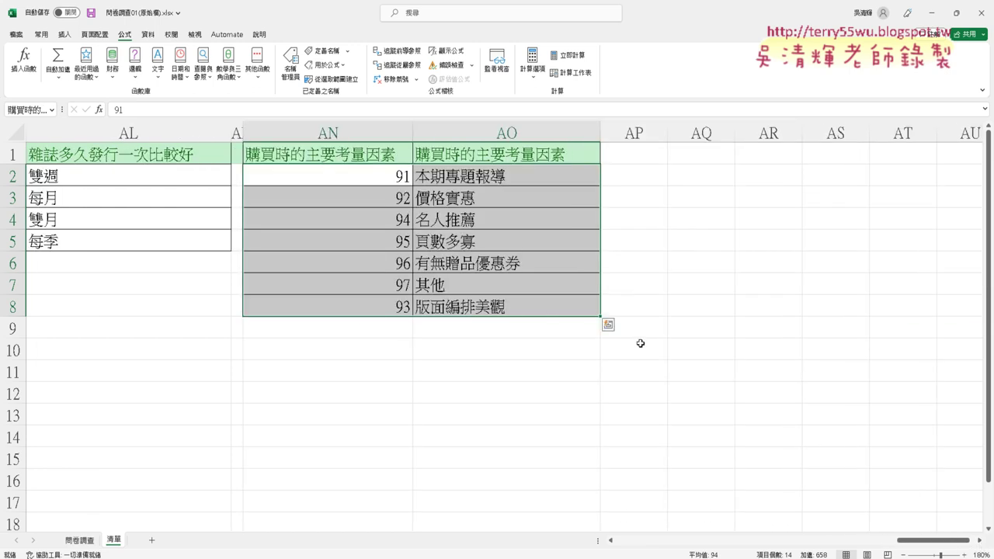
left_click_drag(921, 541, 684, 541)
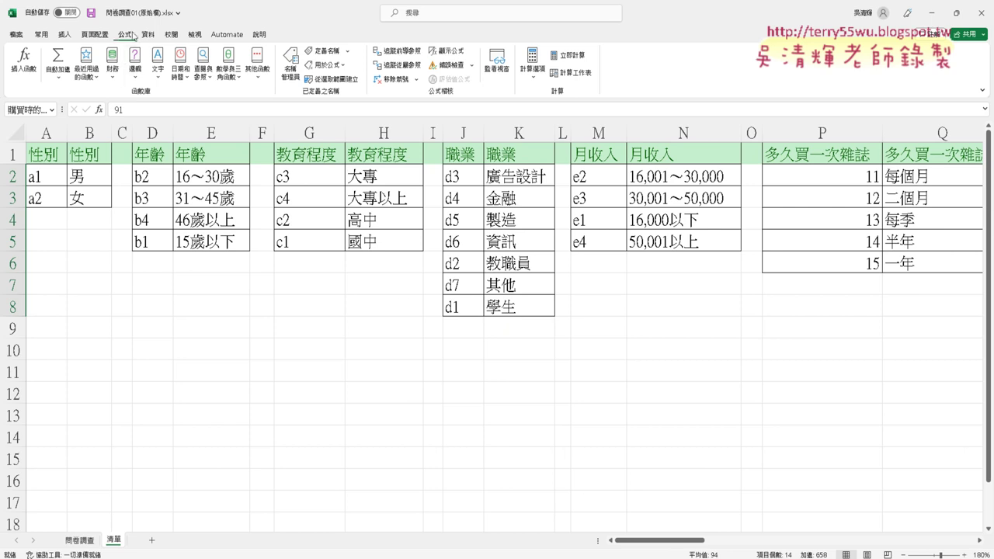
left_click(290, 66)
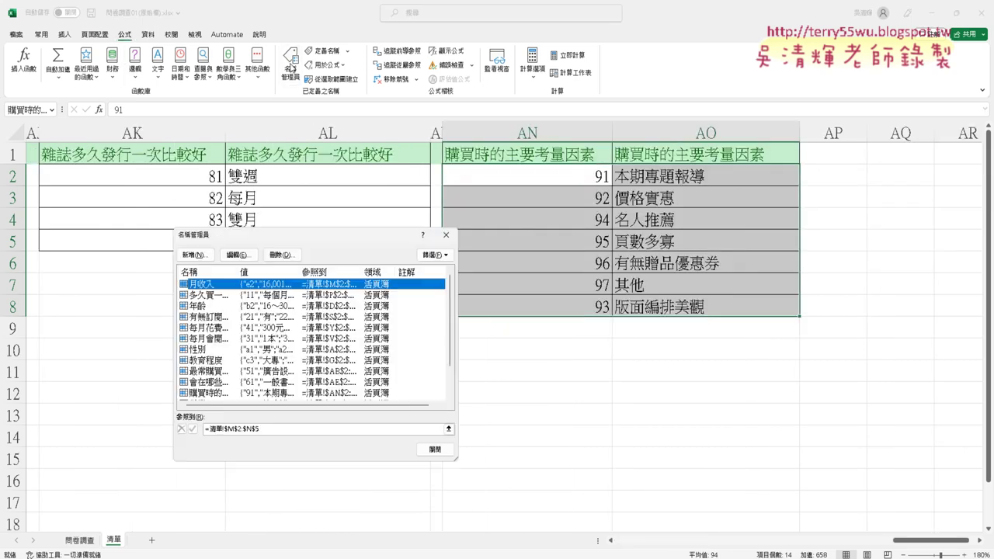
left_click(434, 449)
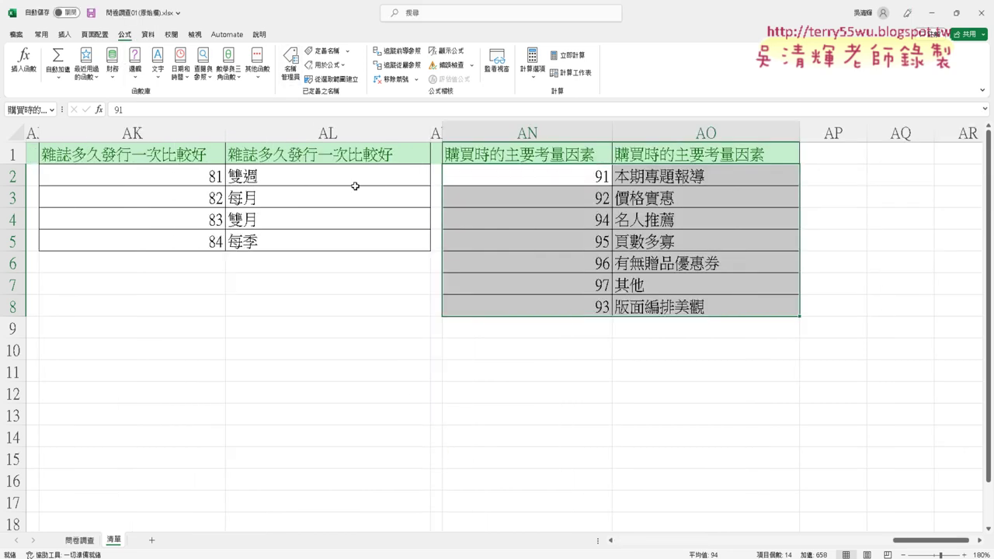
left_click(298, 74)
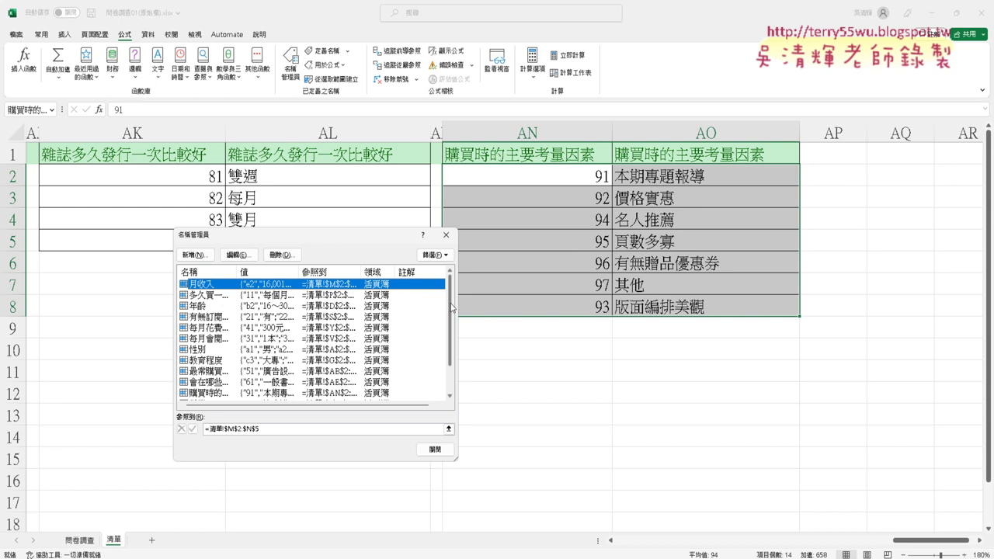
scroll(452, 307, "down", 1)
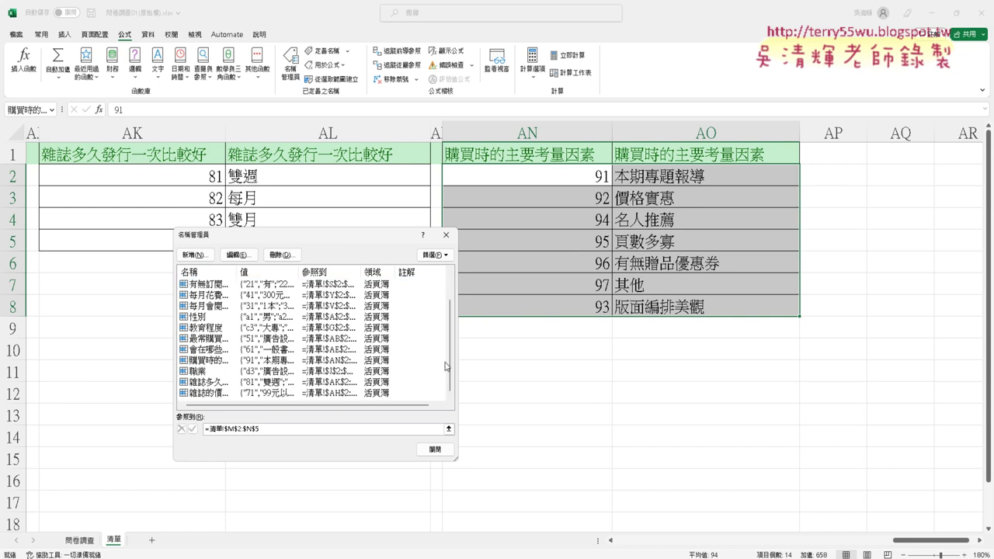
left_click(217, 394)
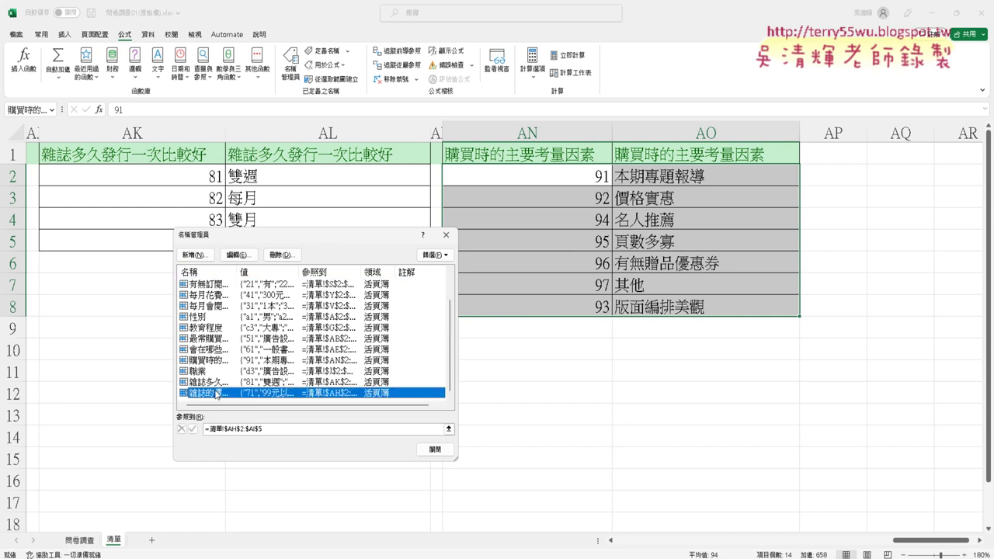
left_click(344, 428)
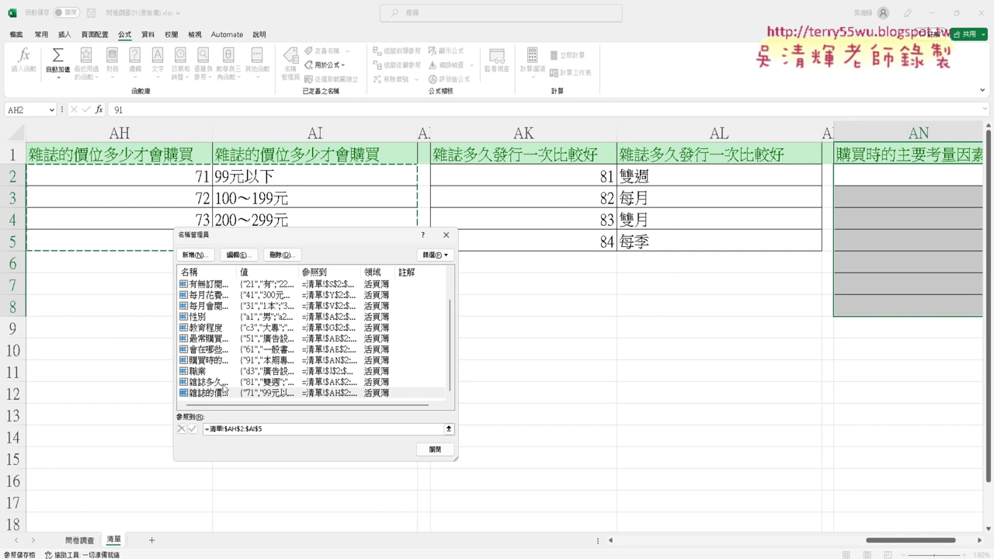
left_click(224, 382)
left_click(277, 429)
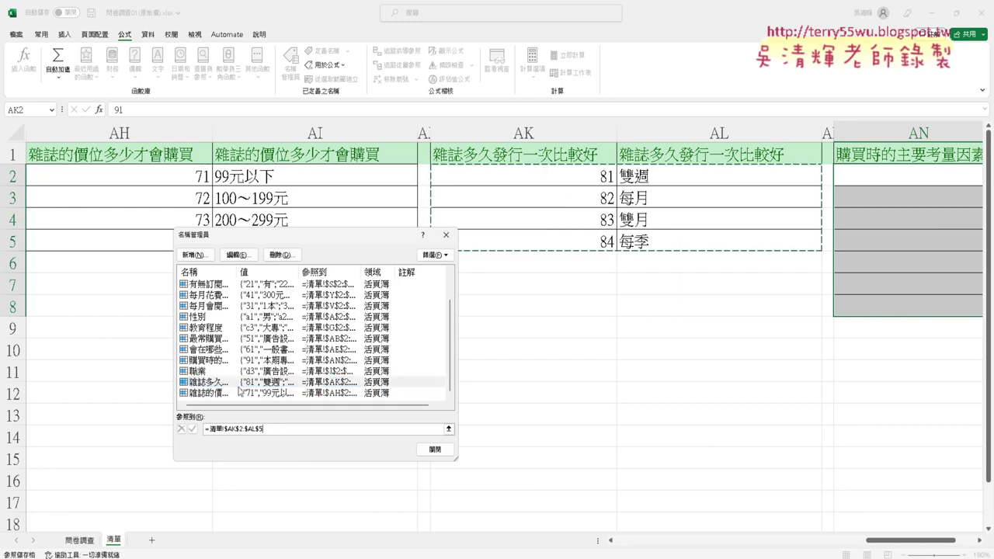
left_click(224, 373)
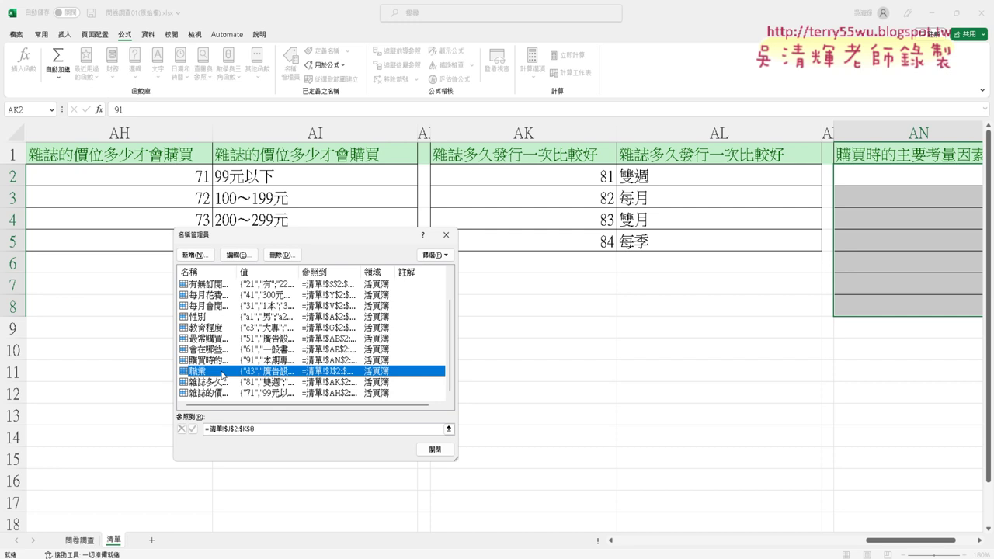
left_click(436, 450)
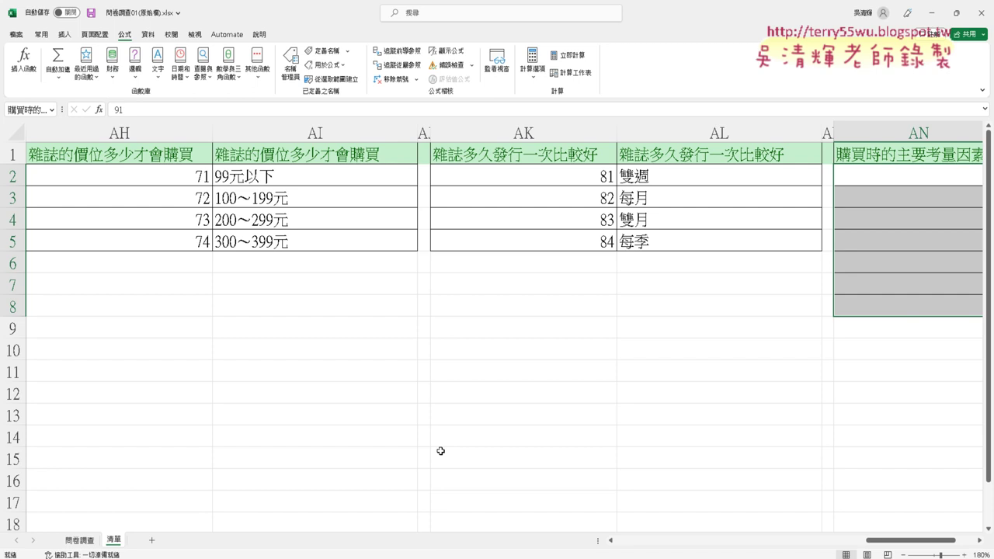
Step: On the 問卷調查 sheet, delete the empty column E and the 男/女 lookup column C
left_click(81, 541)
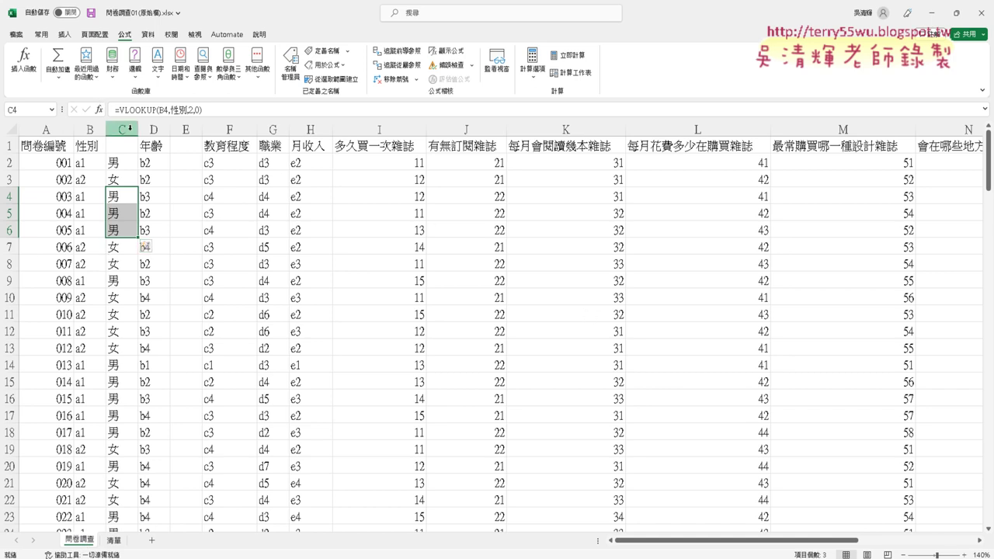
left_click(129, 129)
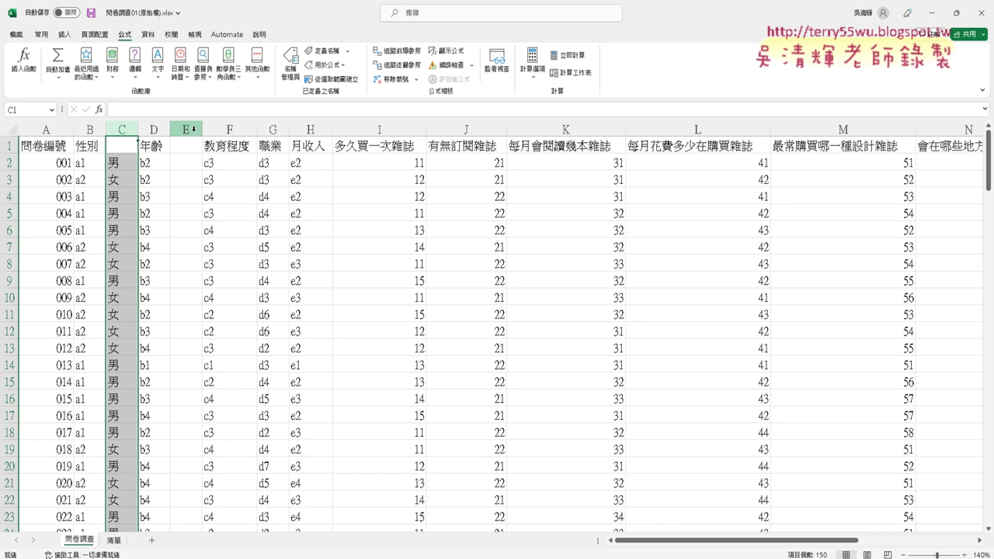
left_click(194, 129)
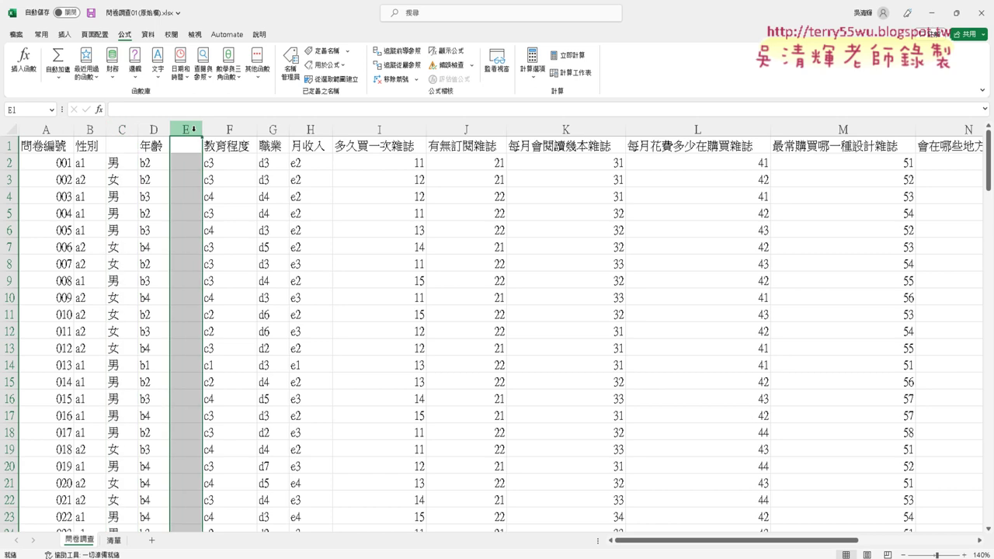
right_click(185, 128)
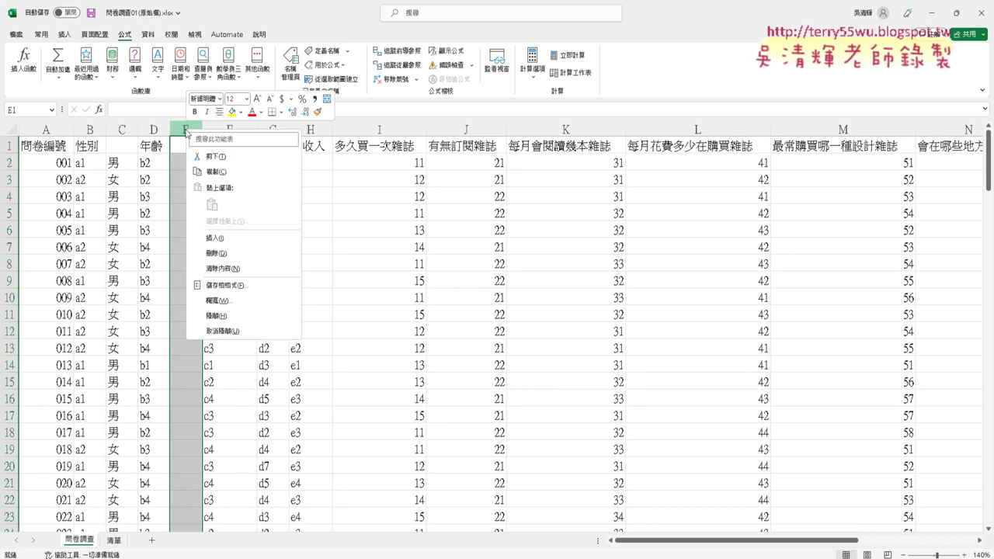
left_click(217, 269)
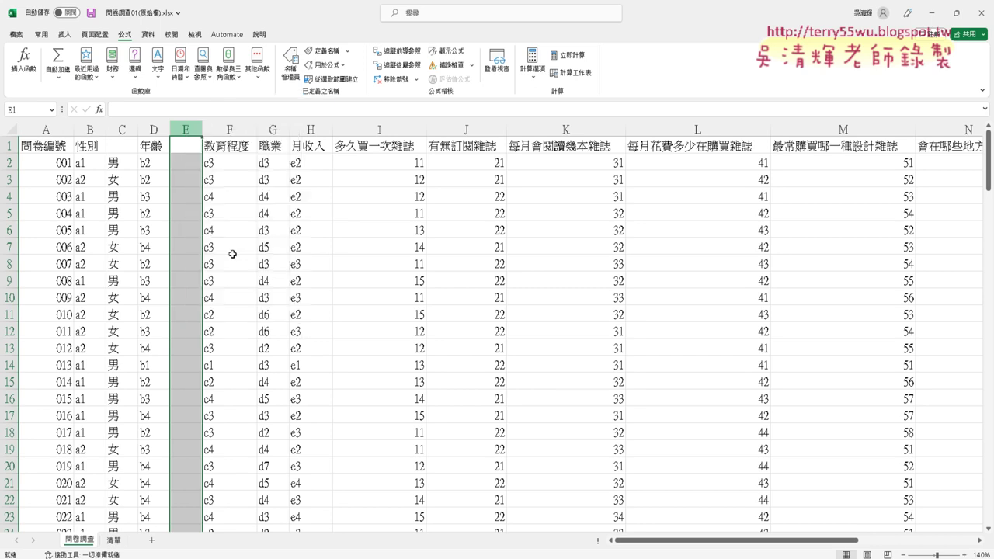
left_click(121, 128)
right_click(123, 129)
left_click(160, 259)
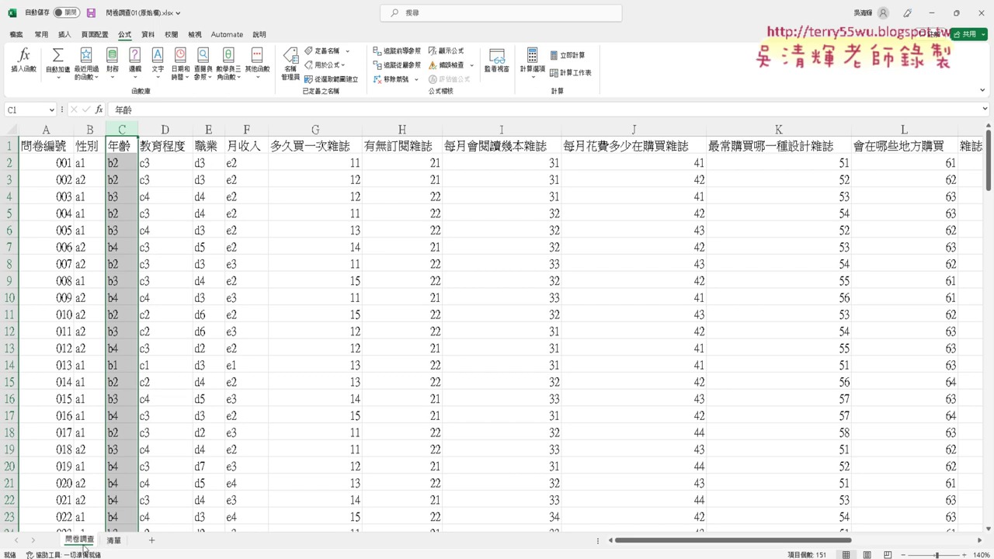
Step: Copy the 問卷調查 sheet as 問卷調查 (2), placed before 清單
right_click(88, 544)
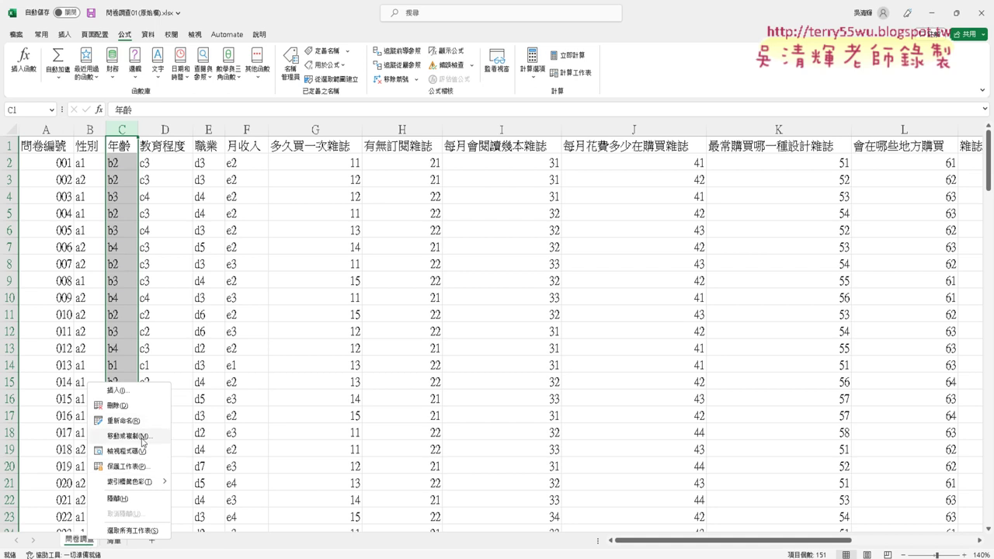
left_click(143, 442)
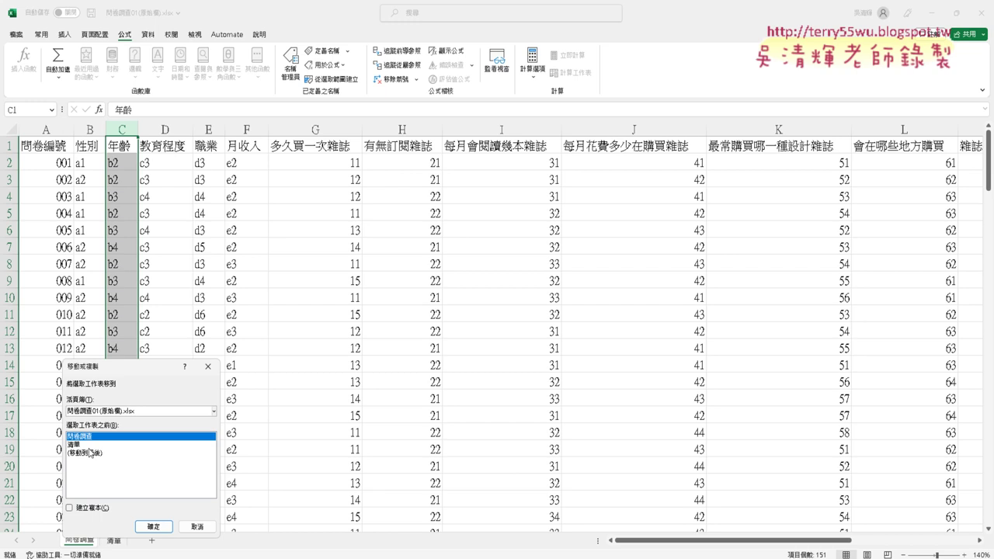
left_click(83, 445)
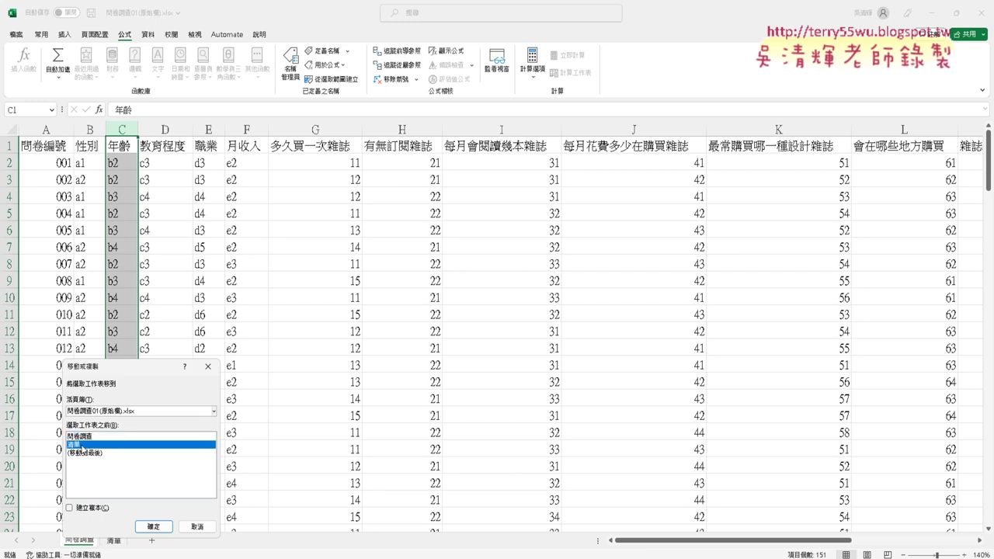
left_click(72, 509)
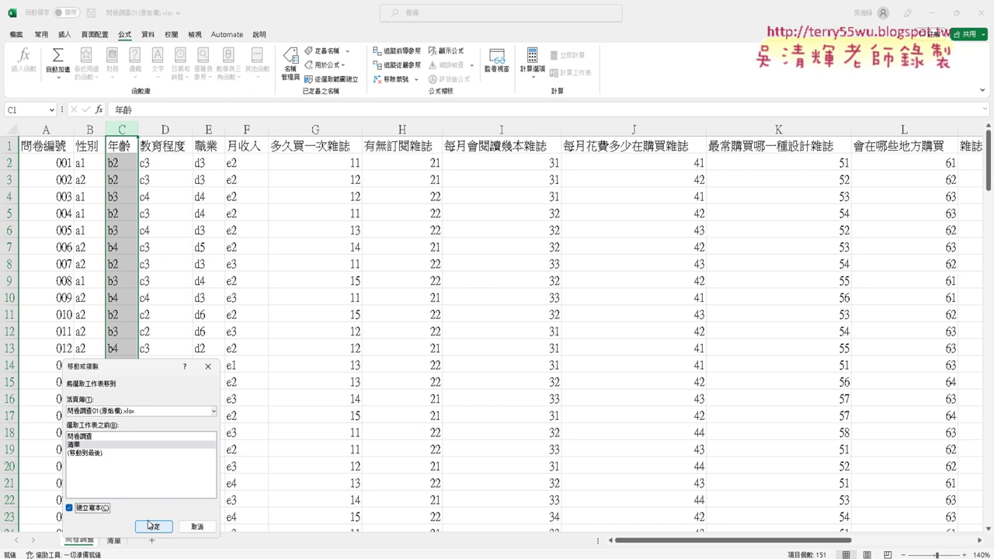
left_click(83, 445)
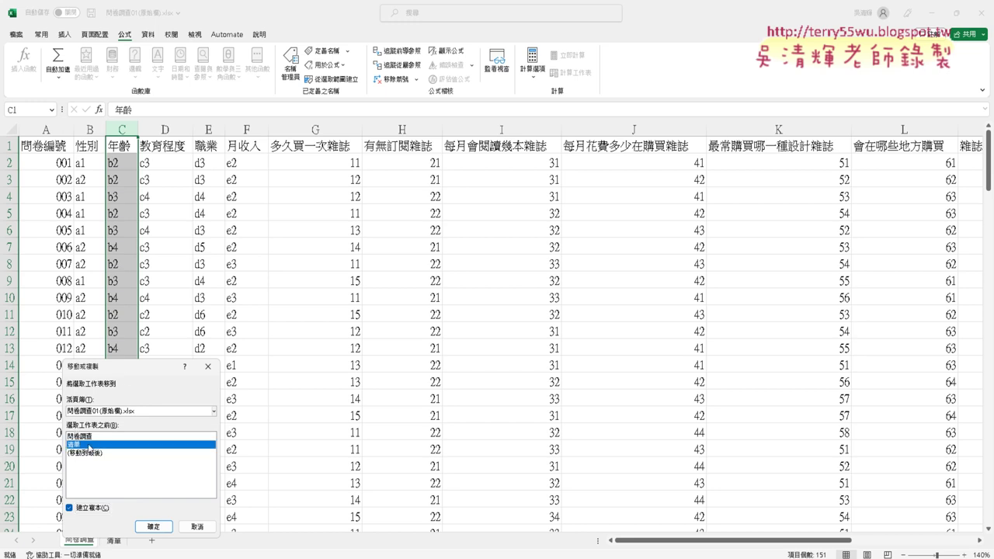
left_click_drag(128, 372, 307, 295)
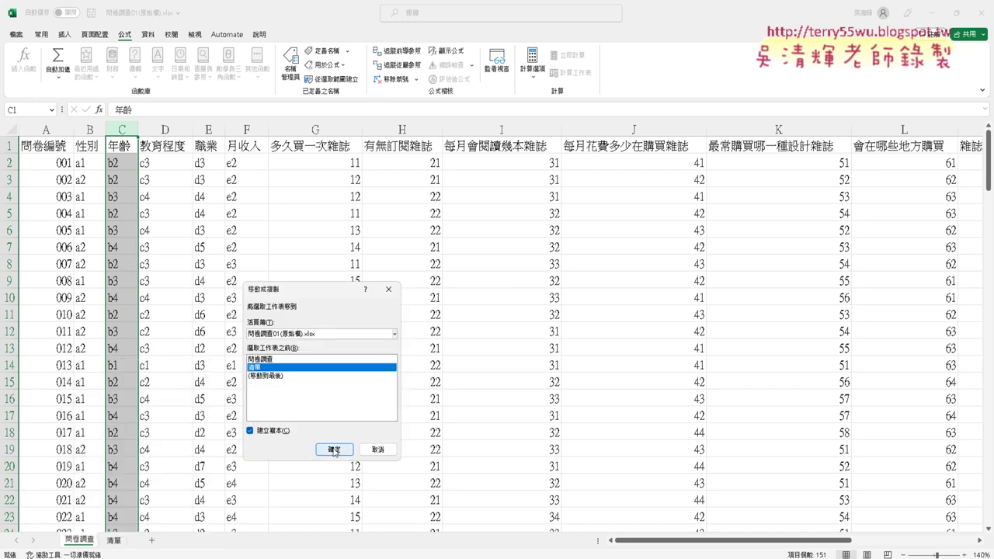
left_click(335, 449)
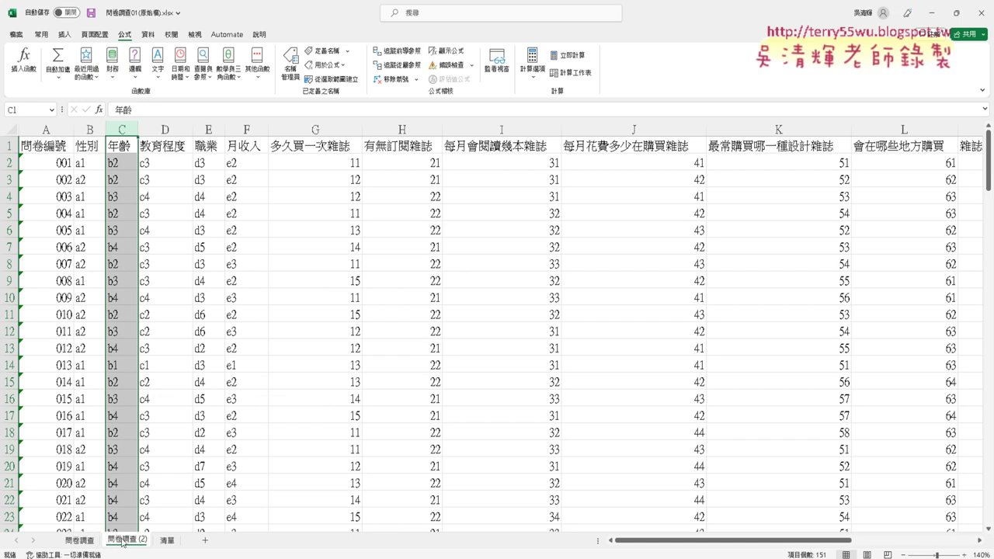
Step: Delete the earlier 問卷調查 (2) copy and recreate it by dragging a copy of the 問卷調查 tab
right_click(121, 542)
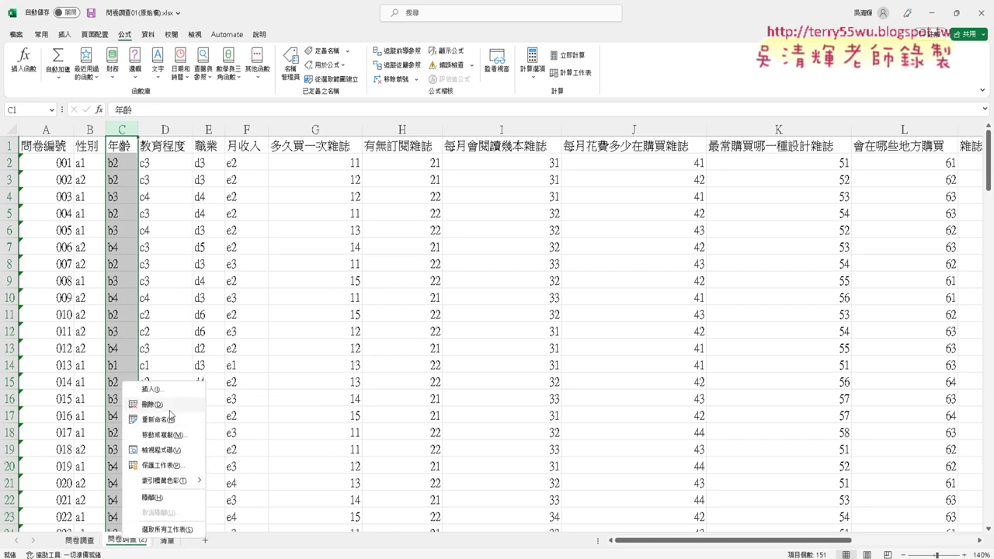
left_click(174, 409)
left_click(470, 316)
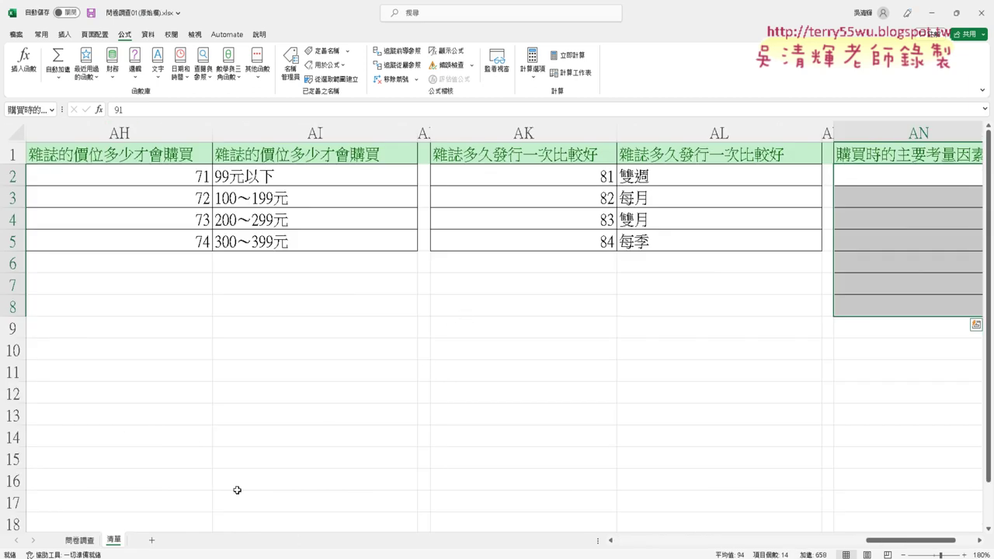
left_click(82, 542)
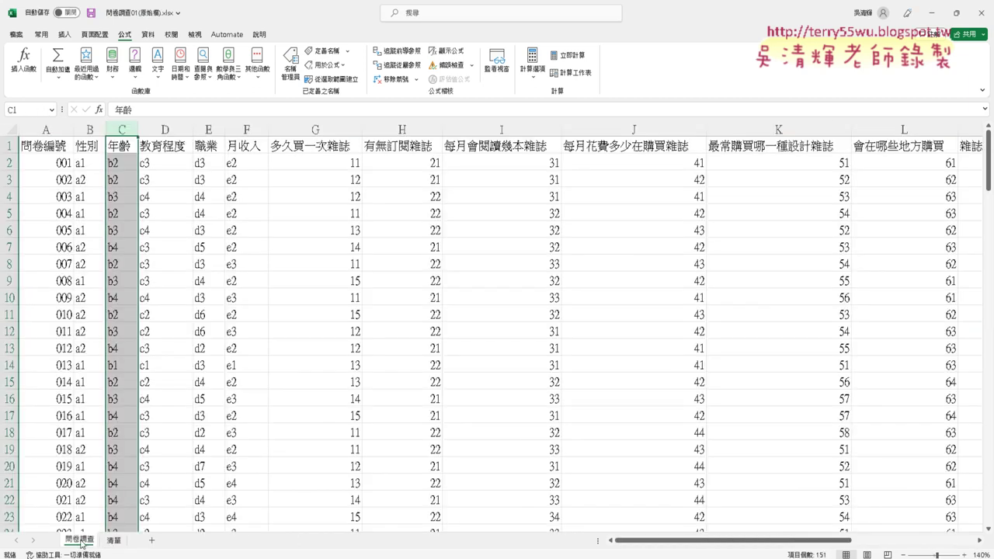
left_click_drag(90, 536, 115, 533)
left_click_drag(114, 534, 117, 536)
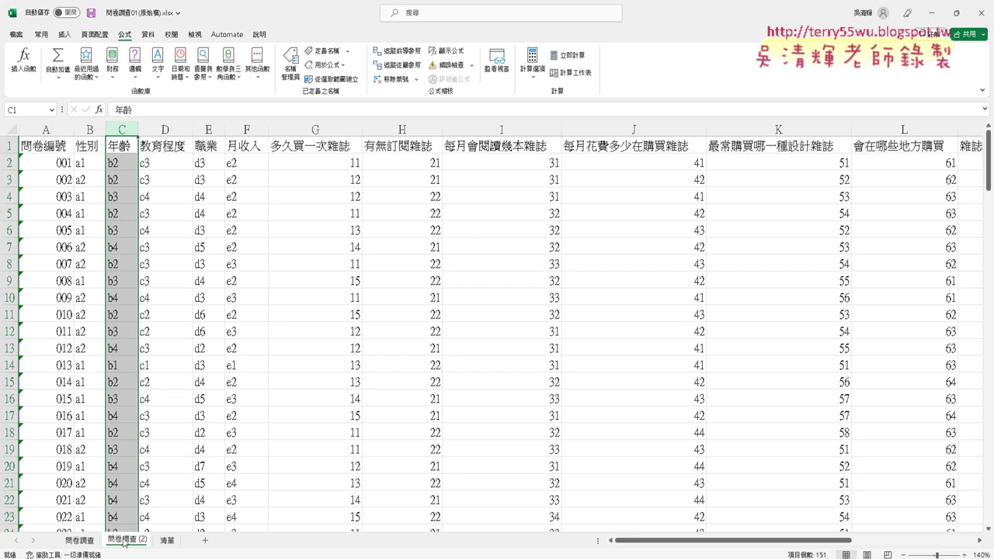
Step: Compare the original and copied sheets, then select B2 on 問卷調查 (2)
left_click(87, 542)
left_click(129, 542)
left_click(85, 542)
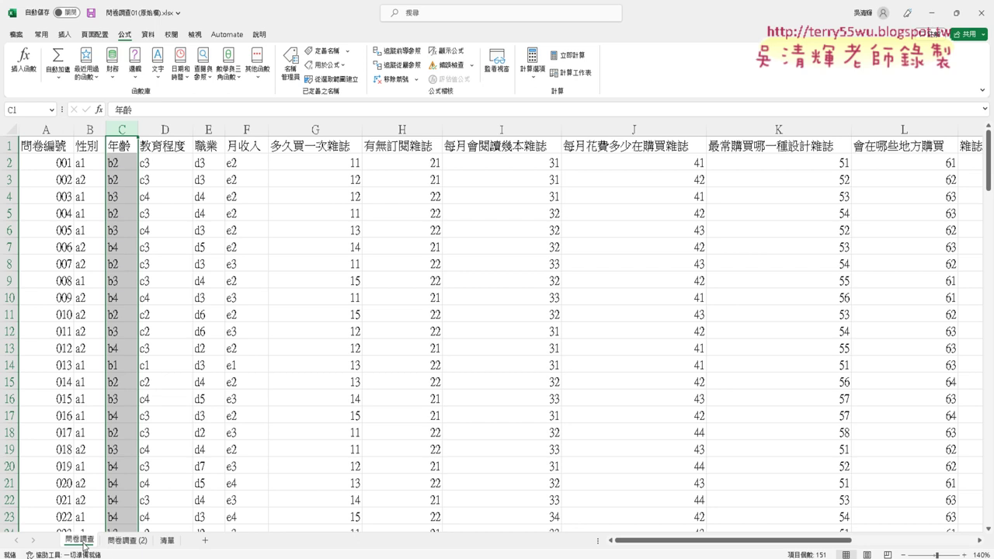
left_click(120, 542)
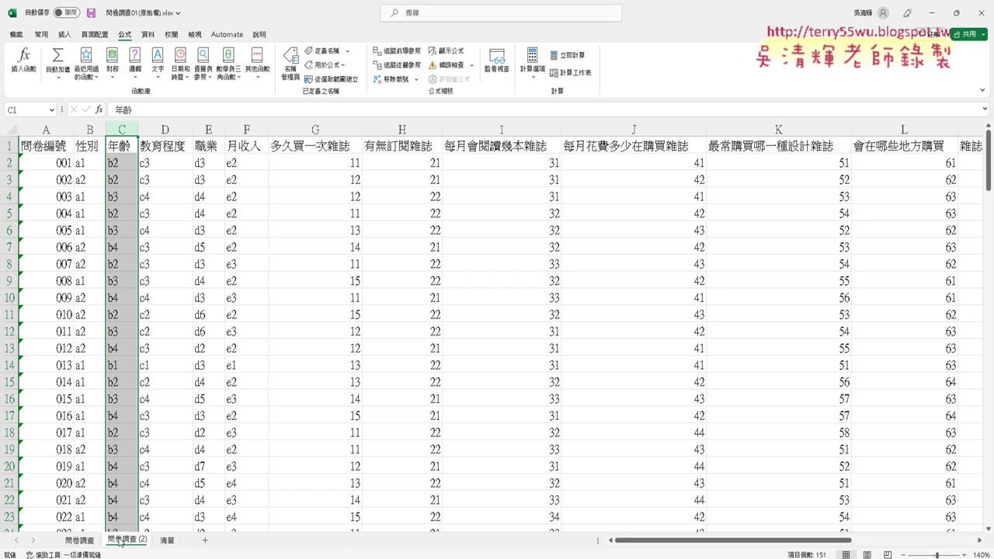
left_click(78, 541)
left_click(140, 542)
left_click(83, 159)
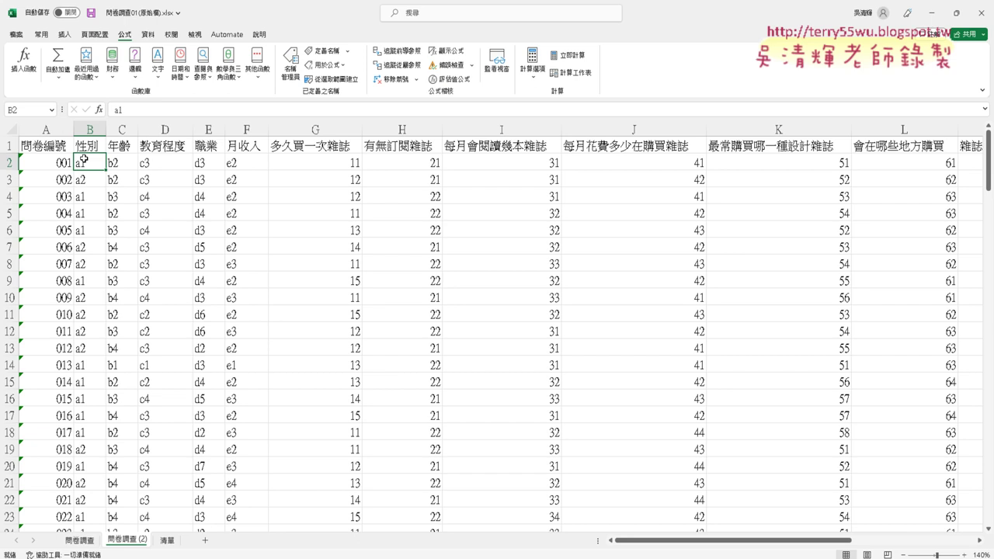
Step: Clear the coded answers from B2 across and down to row 151 on 問卷調查 (2)
key("ctrl+shift+Right")
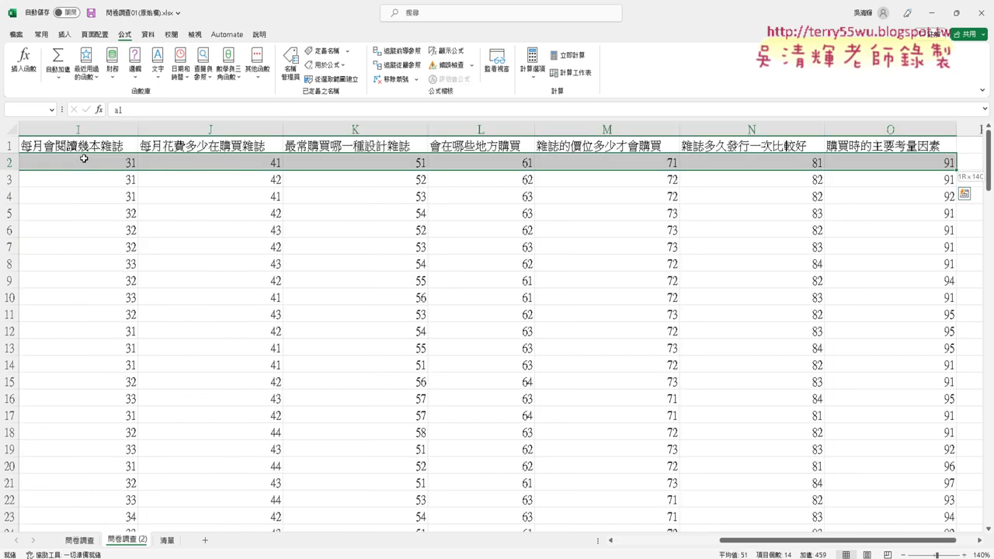
key("ctrl+shift+Down")
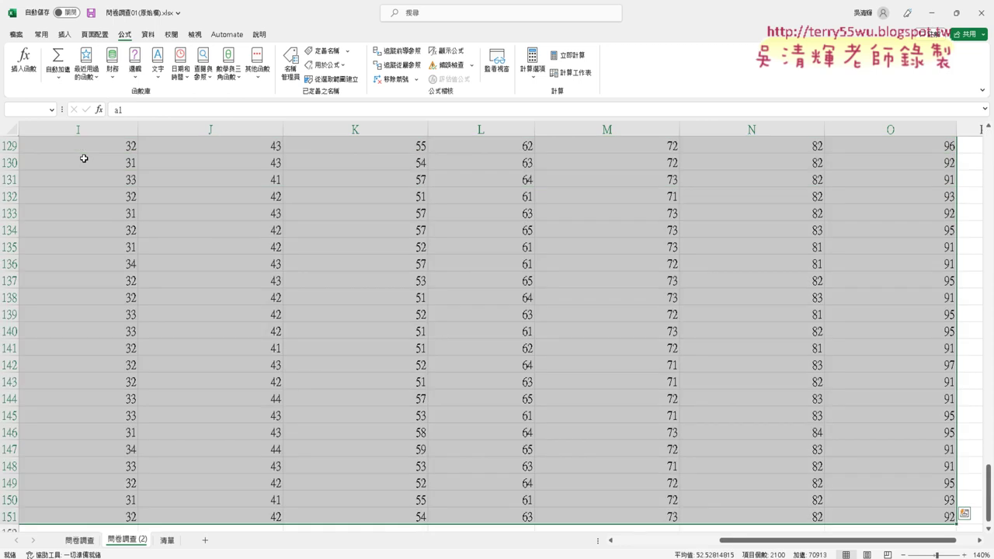
key("ctrl+BackSpace")
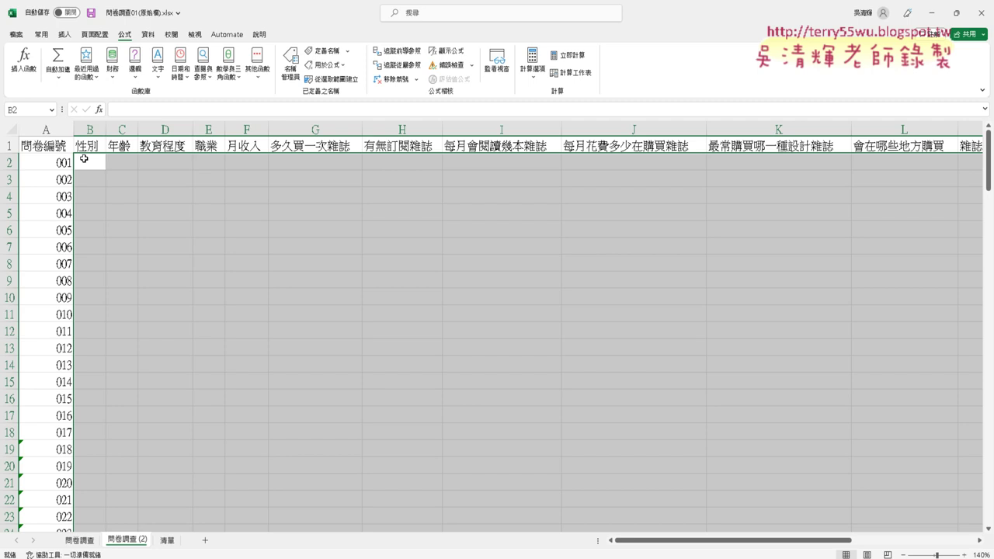
left_click(84, 159)
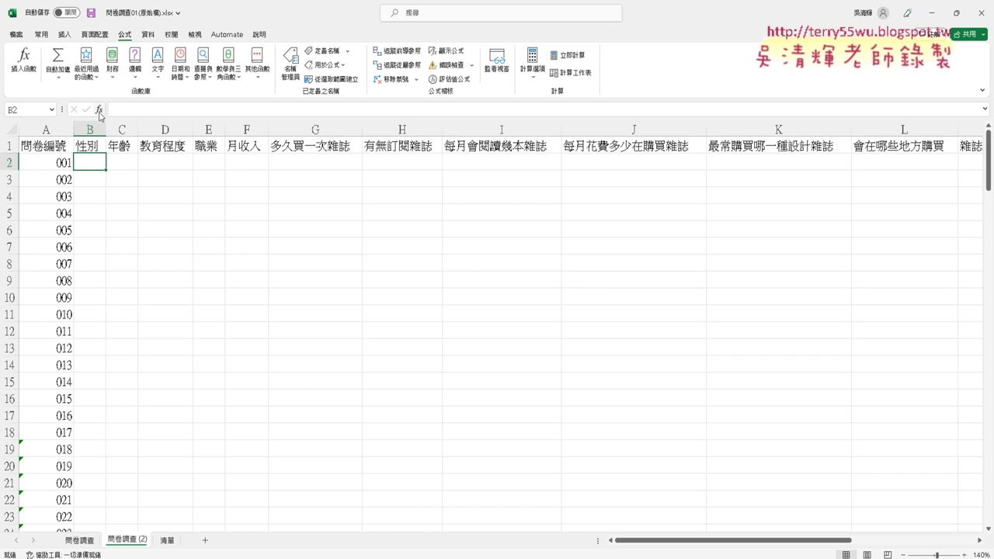
Step: Insert a blank VLOOKUP function into B2 of 問卷調查 (2) from the function browser
left_click(80, 541)
left_click(128, 542)
left_click(98, 109)
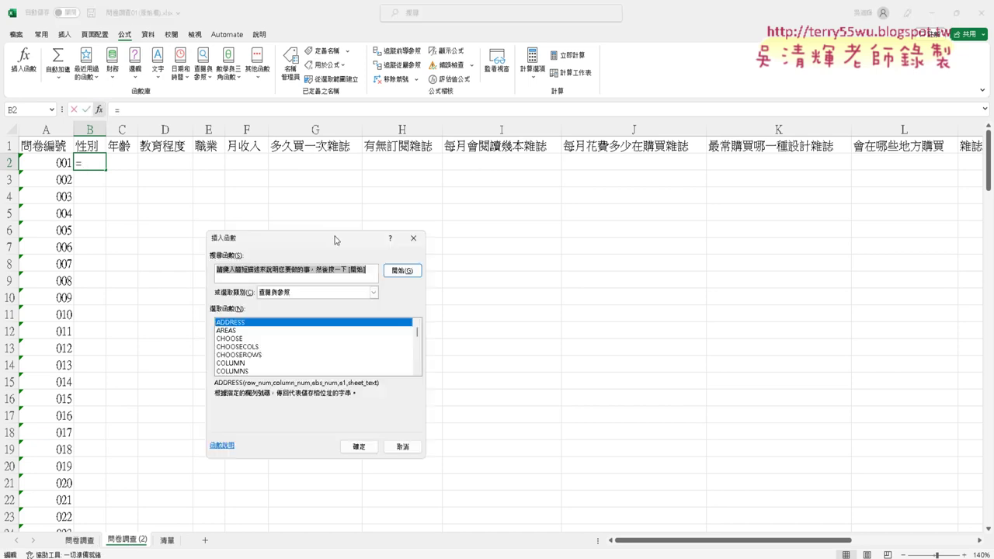
left_click_drag(347, 246, 487, 152)
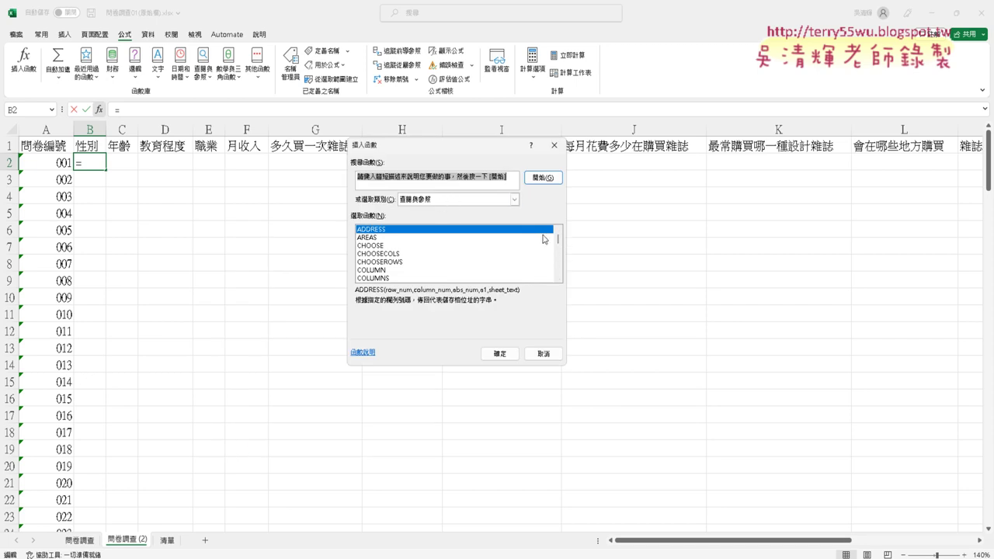
left_click_drag(560, 243, 563, 295)
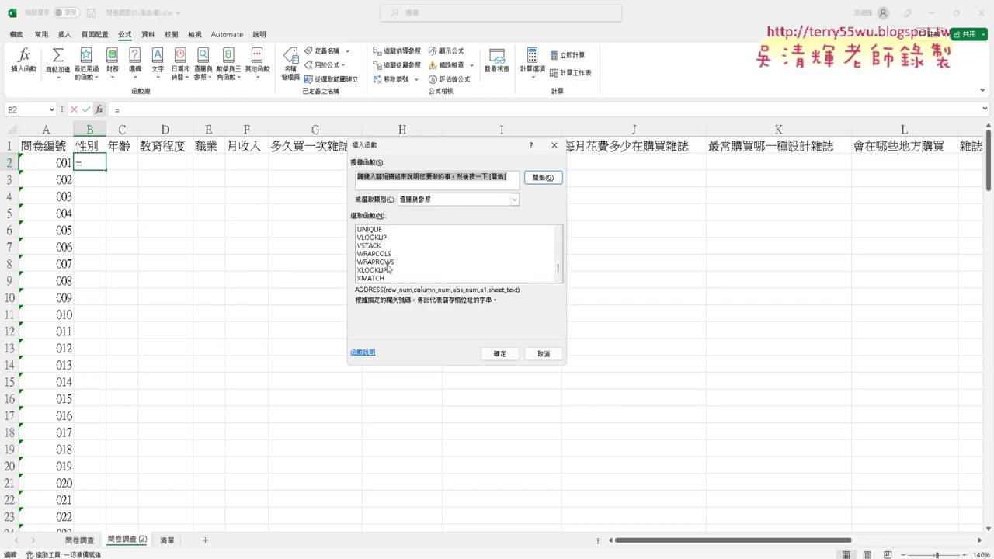
left_click(376, 237)
left_click(497, 354)
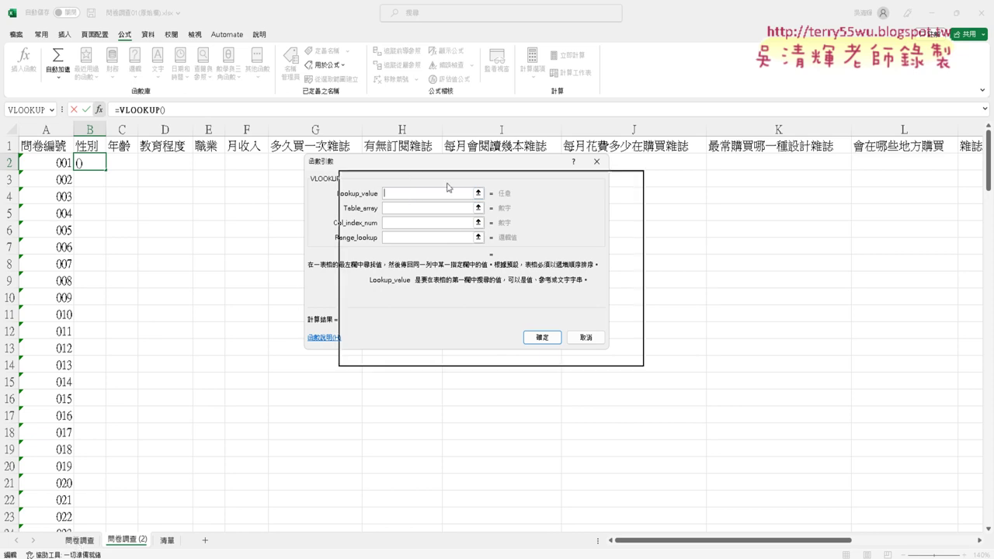
Step: Complete B2 as =VLOOKUP(問卷調查!B2,性別,2,0), pasting the 性別 name with F3
left_click_drag(408, 166, 520, 208)
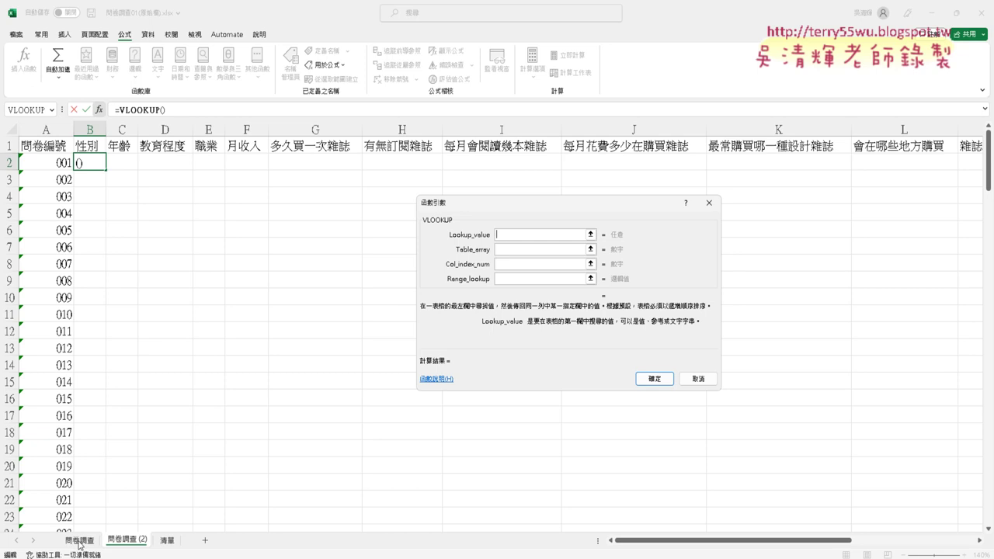
left_click(80, 542)
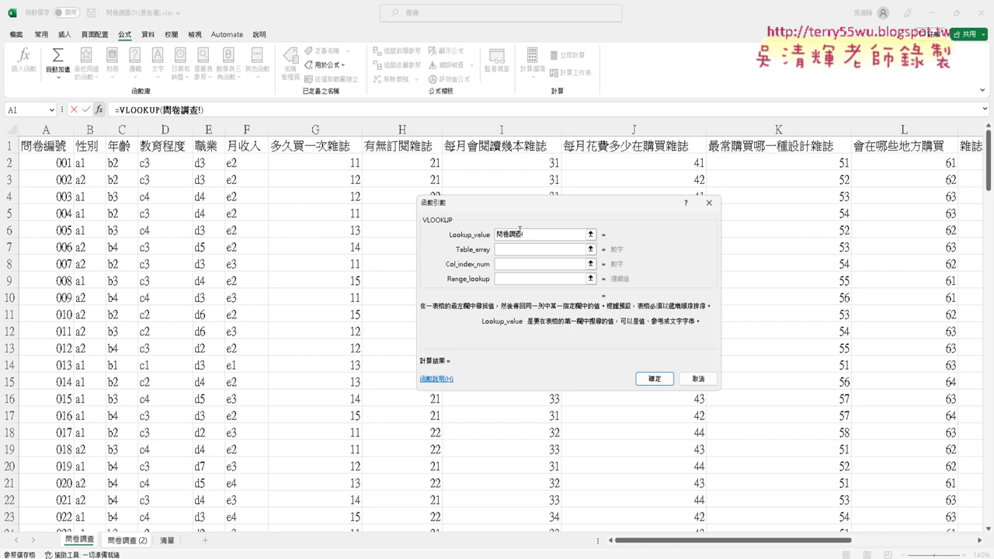
left_click(87, 162)
left_click(521, 250)
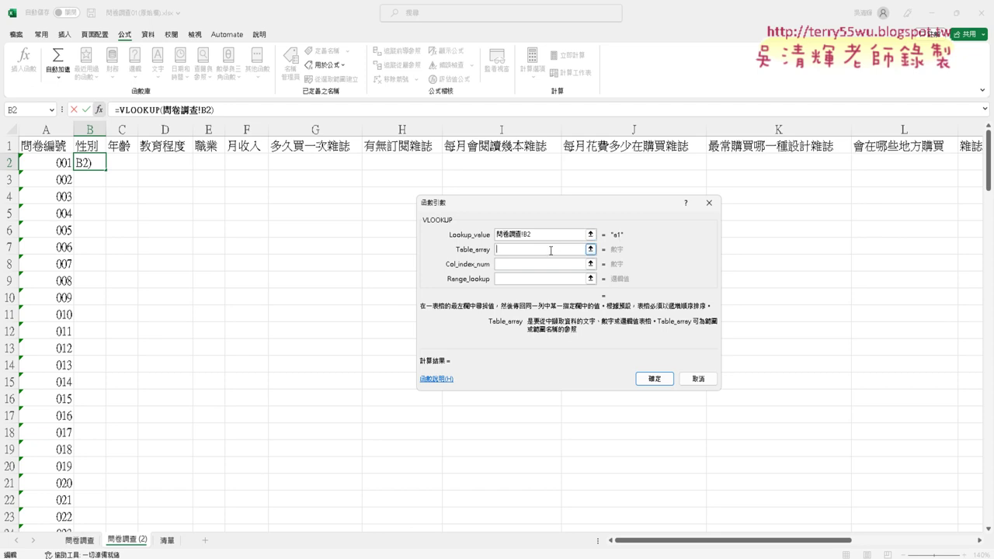
key("F3")
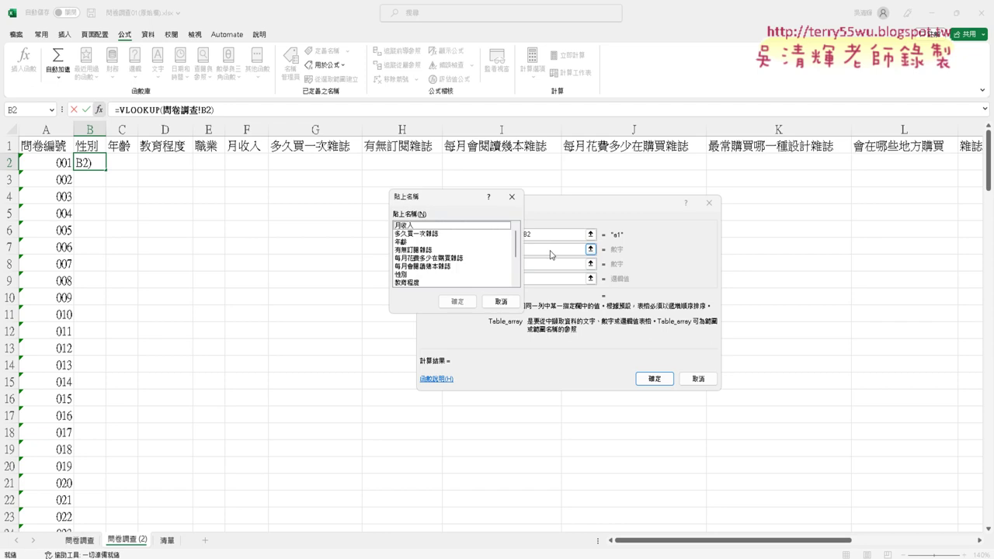
double_click(410, 274)
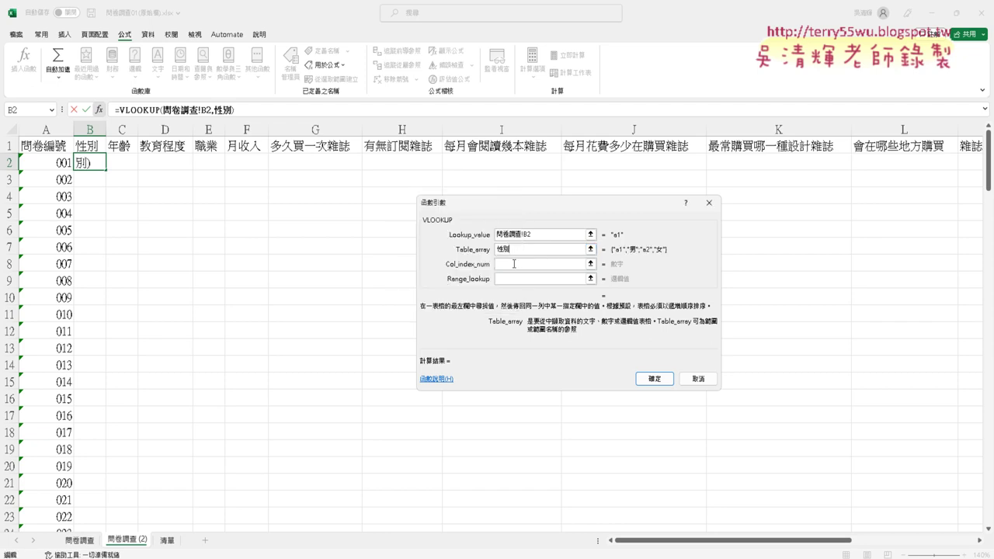
key("Tab")
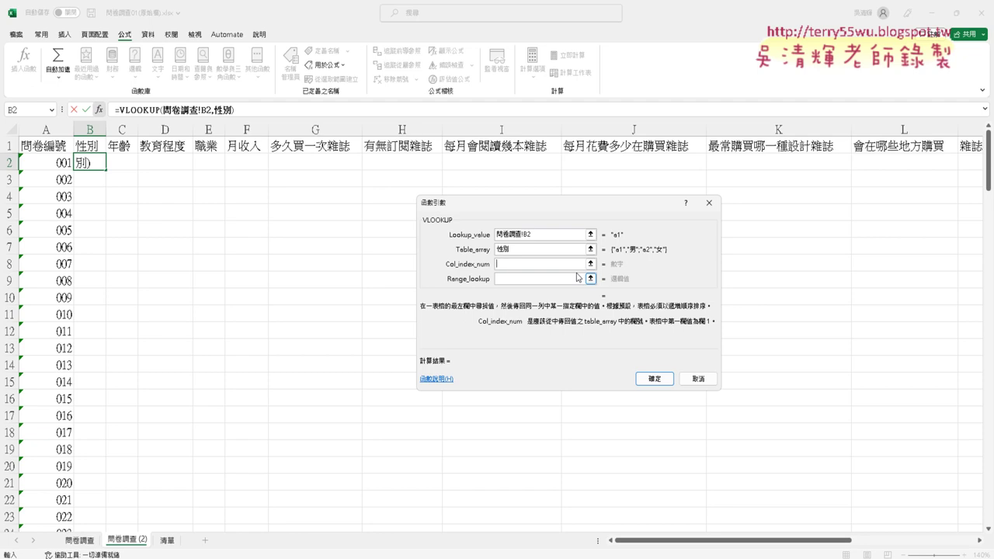
type("2")
left_click(565, 280)
type("0")
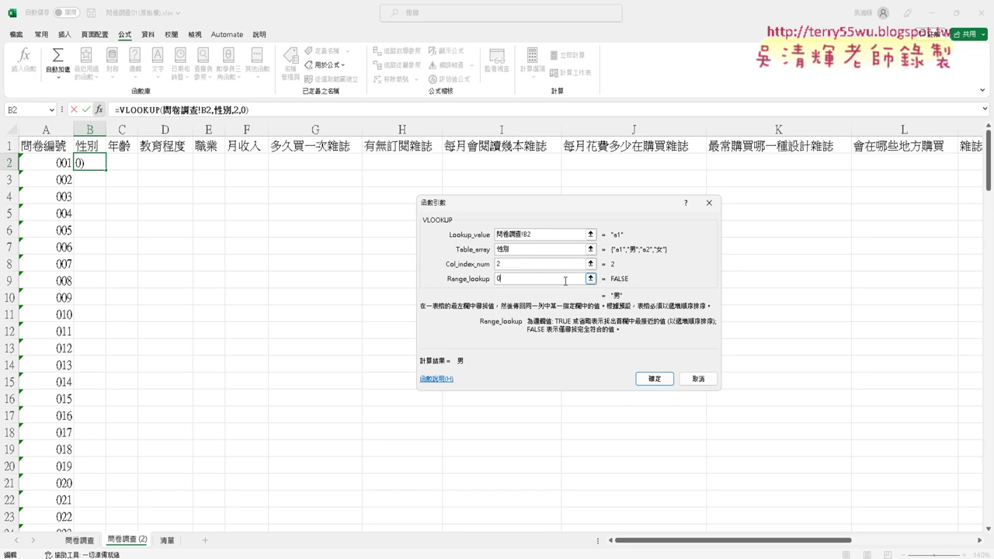
left_click(654, 377)
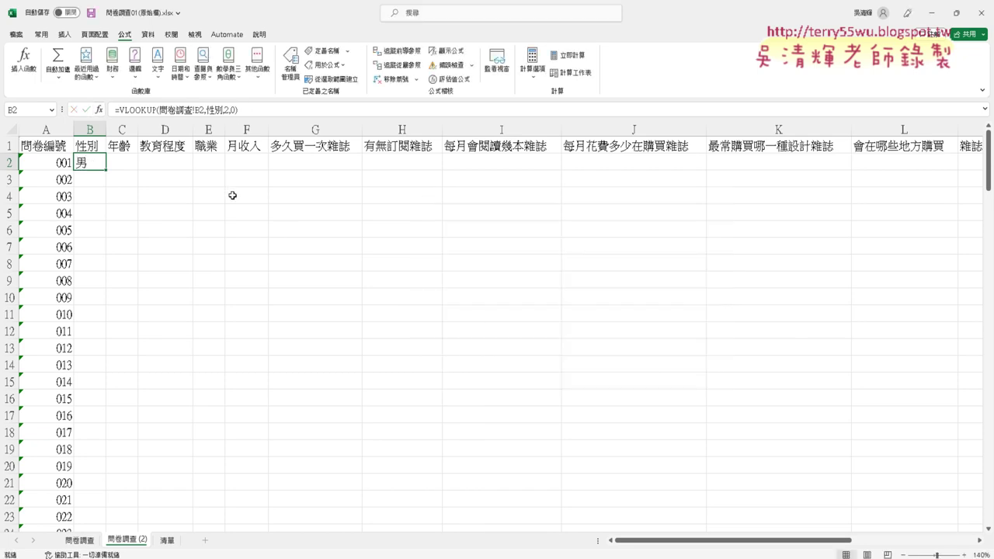
Step: Fill the 性別 VLOOKUP from B2 down to the last respondent, then reselect B2
double_click(107, 169)
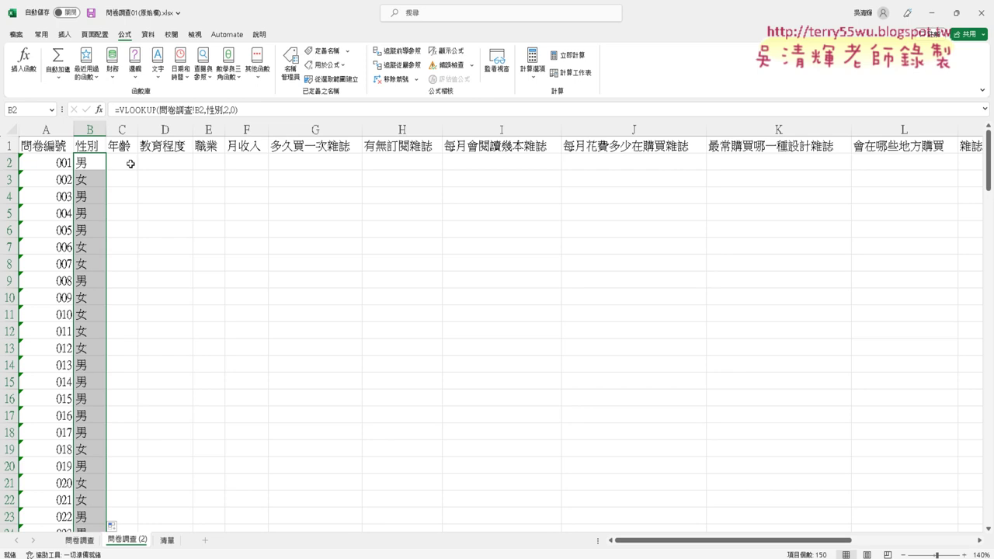
left_click(128, 164)
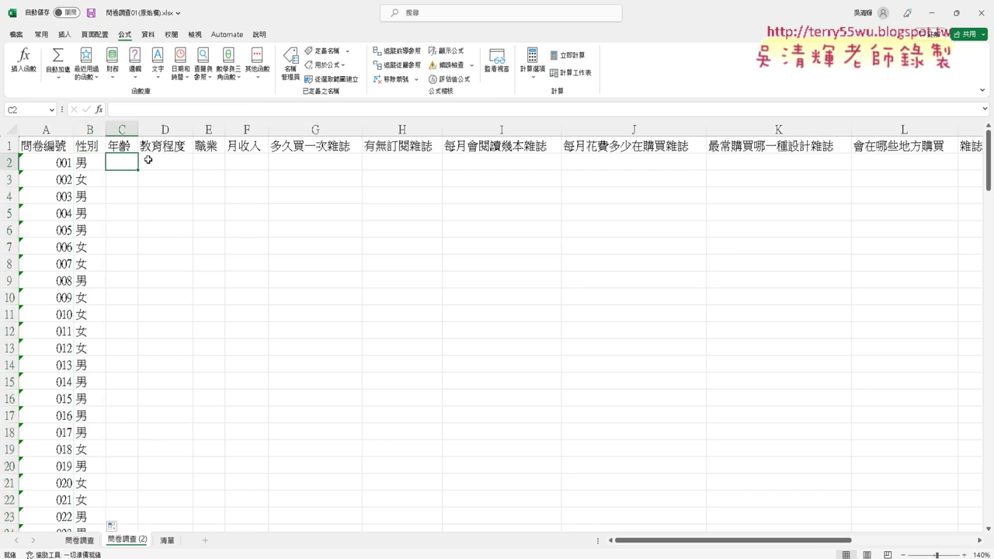
left_click(153, 160)
left_click(95, 161)
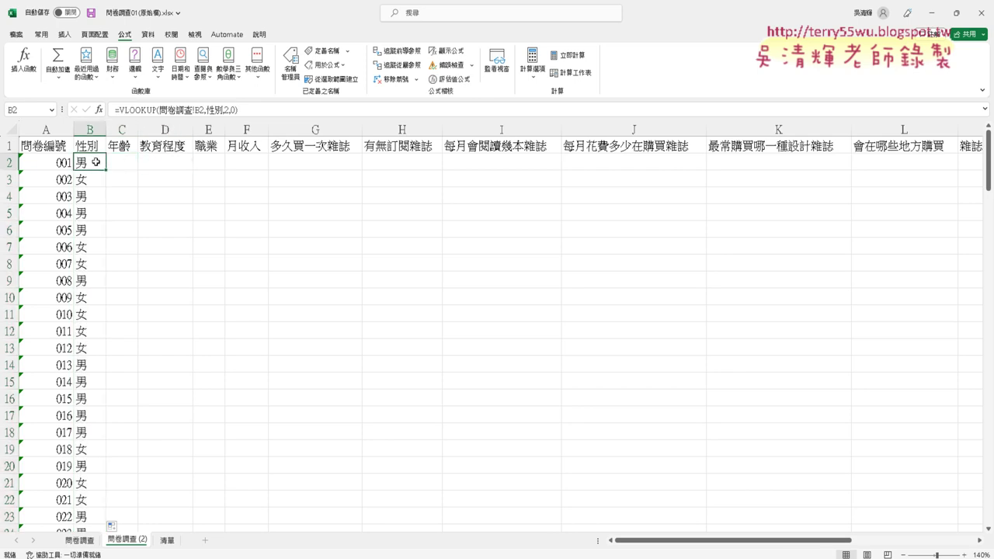
left_click(138, 109)
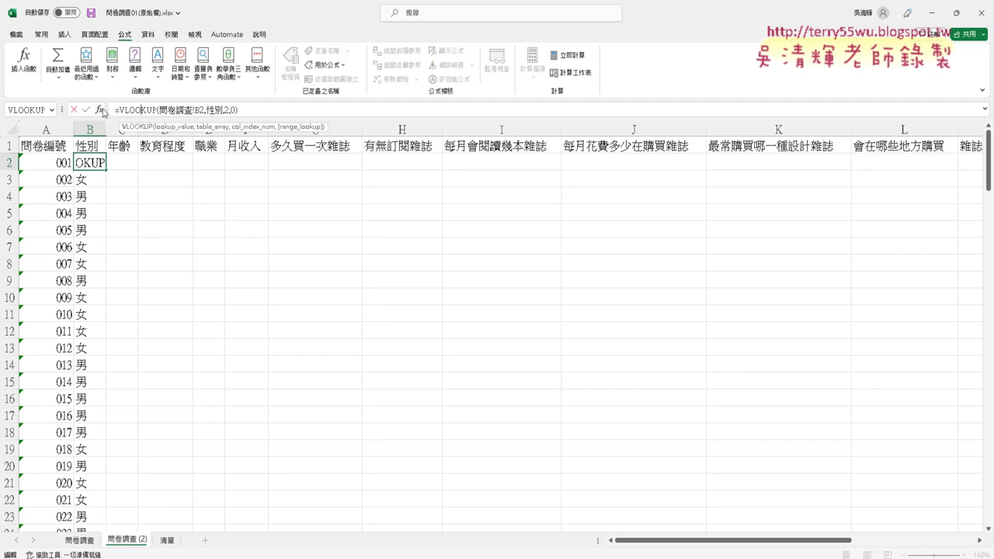
key("shift+F3")
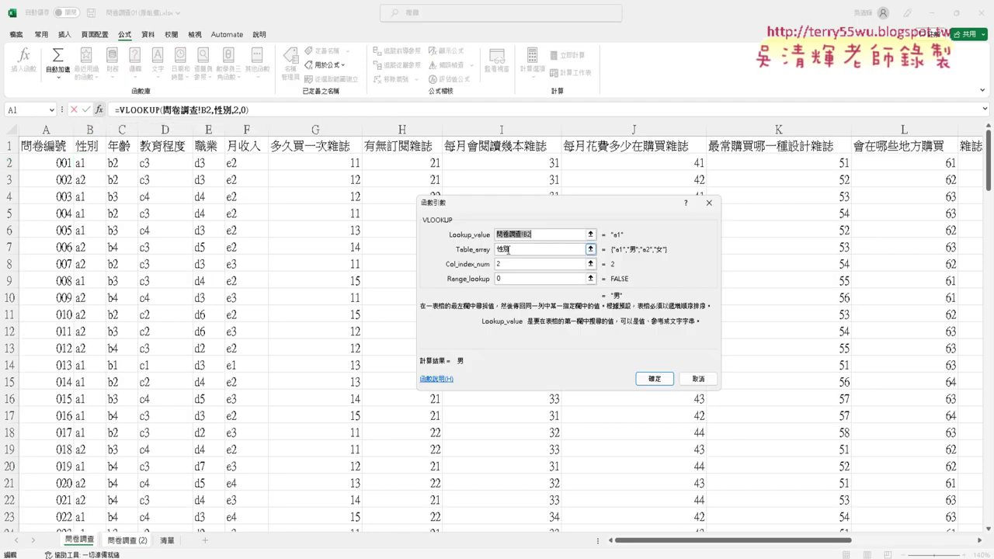
left_click(512, 250)
left_click_drag(519, 250, 489, 249)
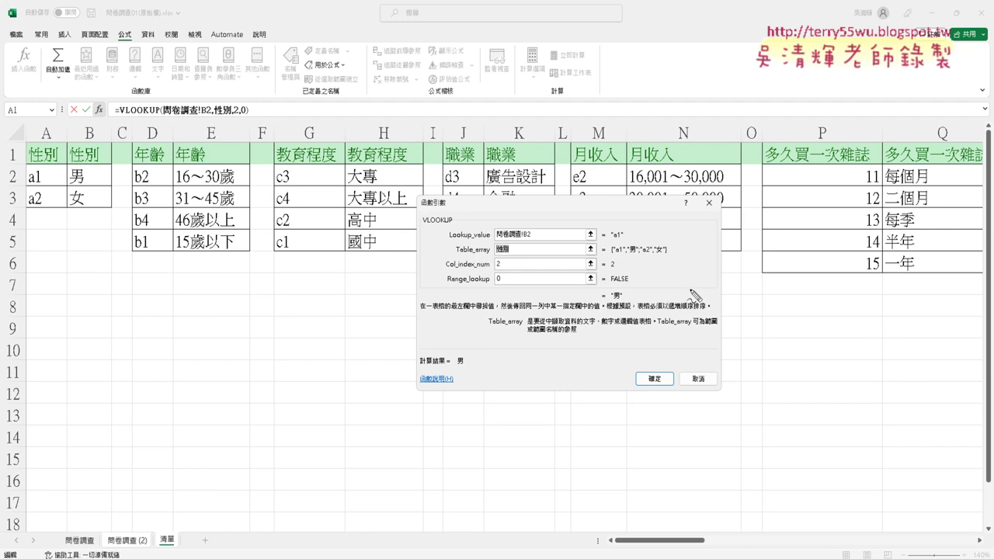
left_click_drag(513, 264, 514, 245)
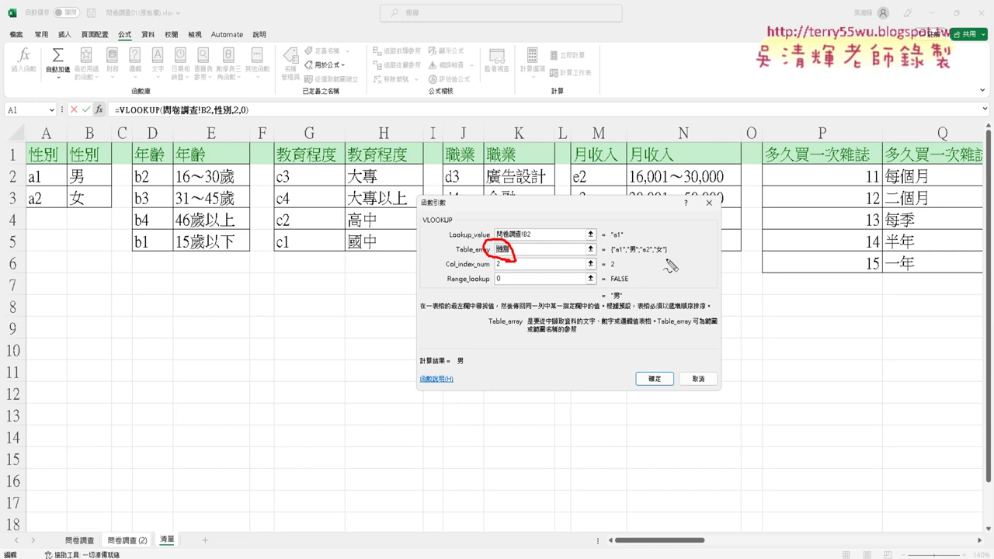
left_click_drag(671, 256, 668, 268)
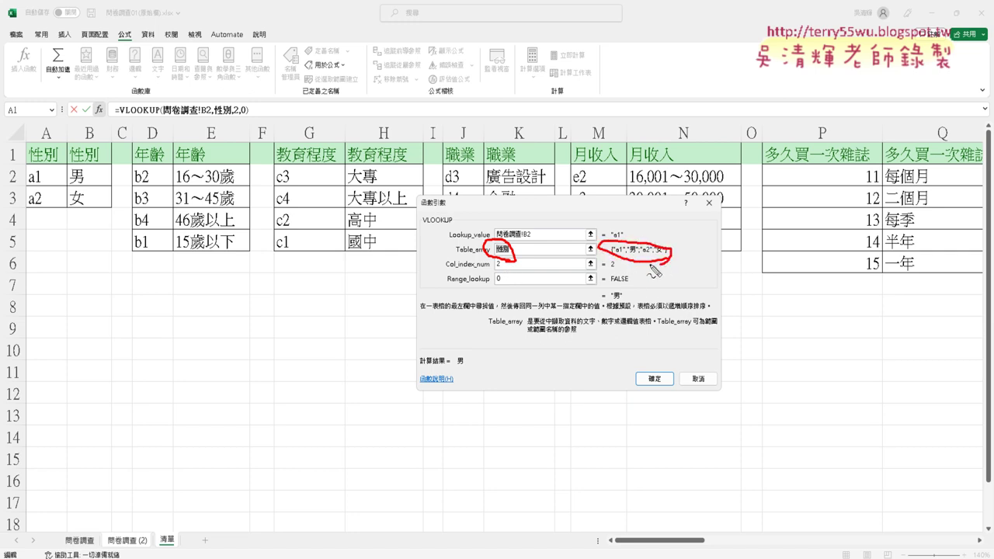
left_click_drag(659, 328, 656, 266)
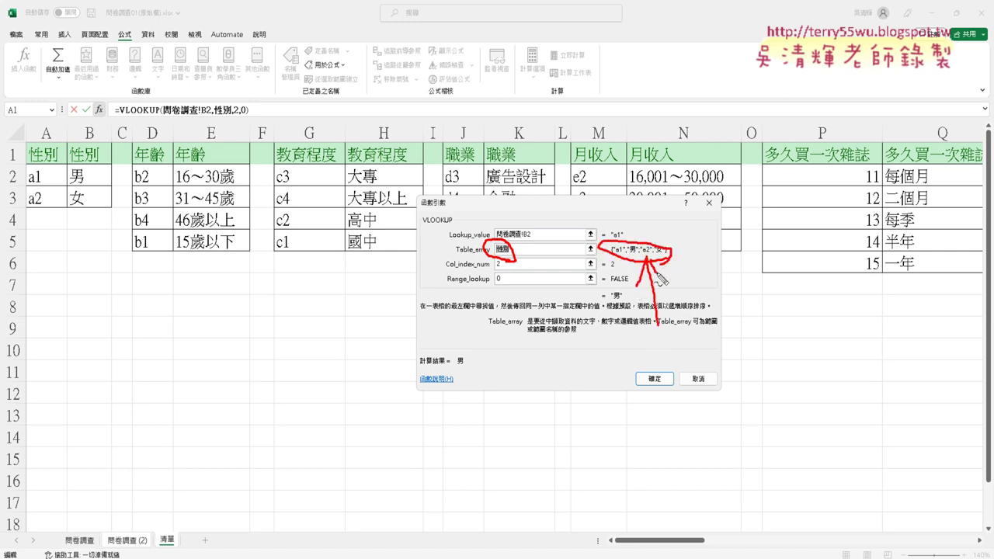
key("Escape")
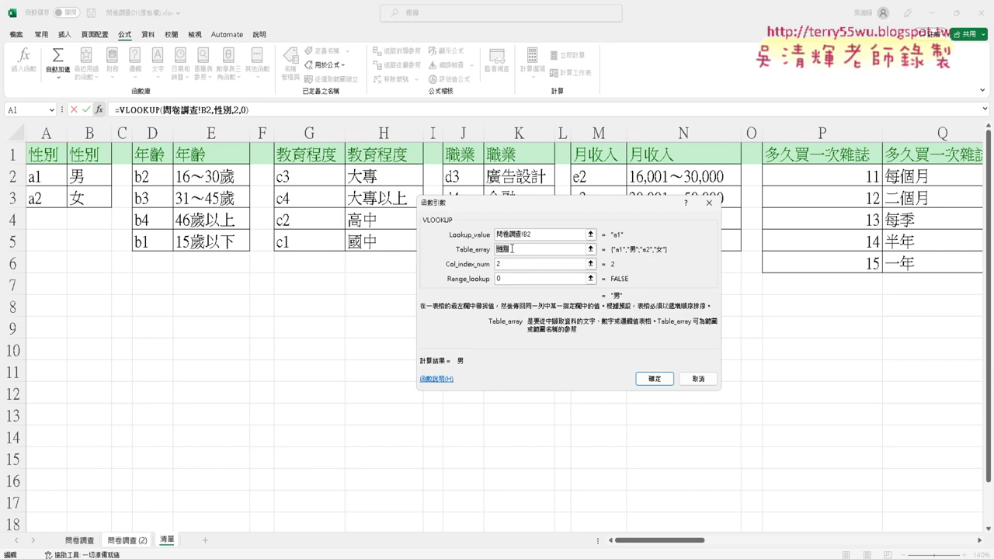
left_click(698, 378)
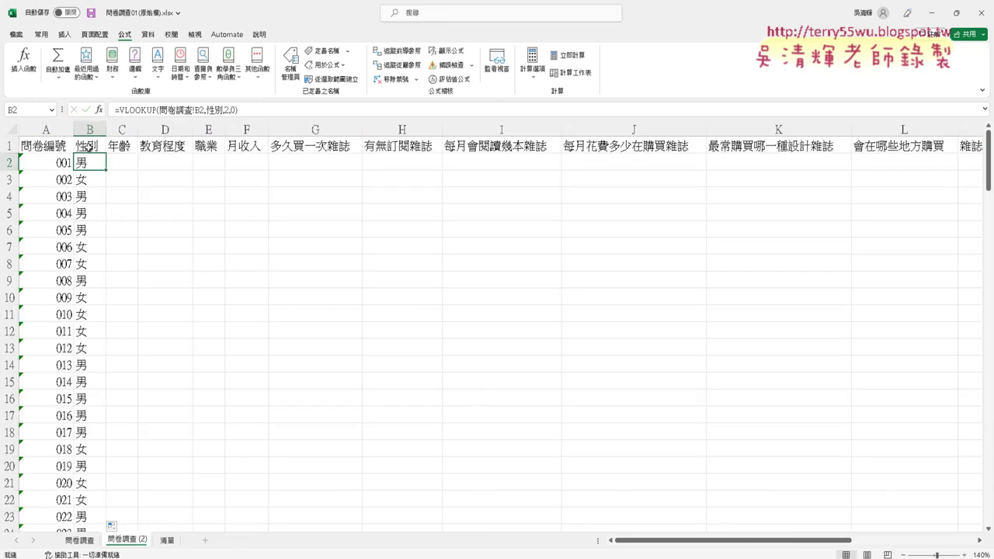
Step: Inspect the 性別 header in B1 unchanged, then reopen B2's VLOOKUP arguments
left_click(90, 145)
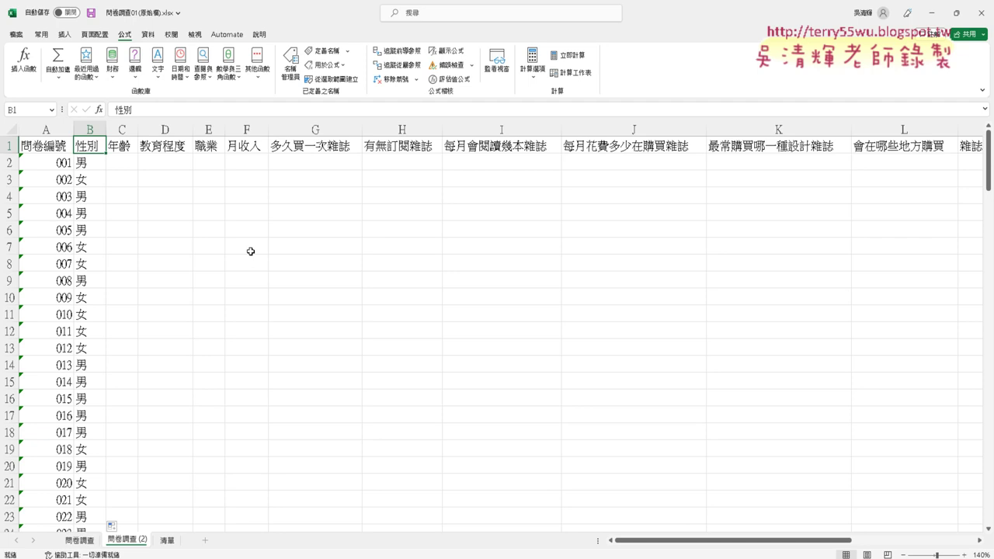
left_click(136, 111)
double_click(136, 111)
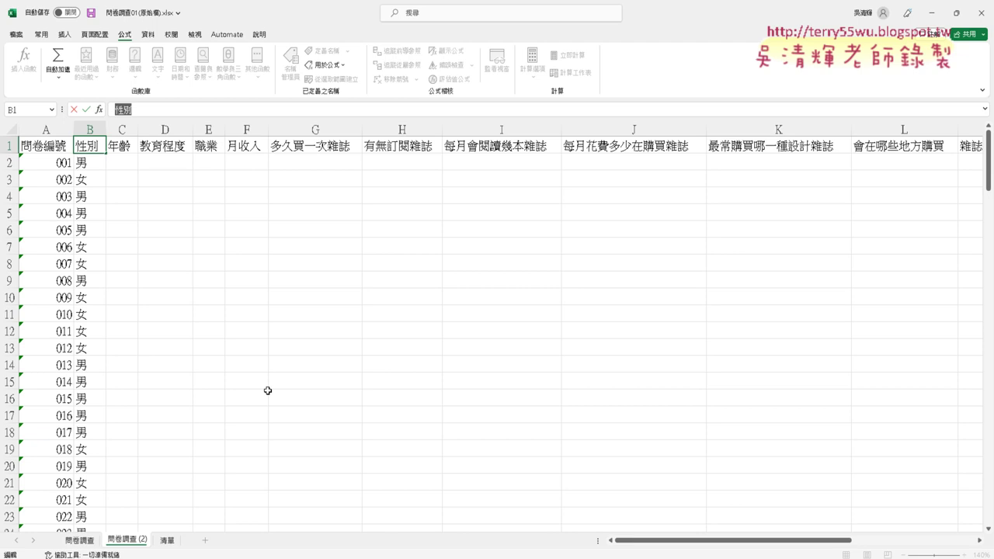
left_click(85, 165)
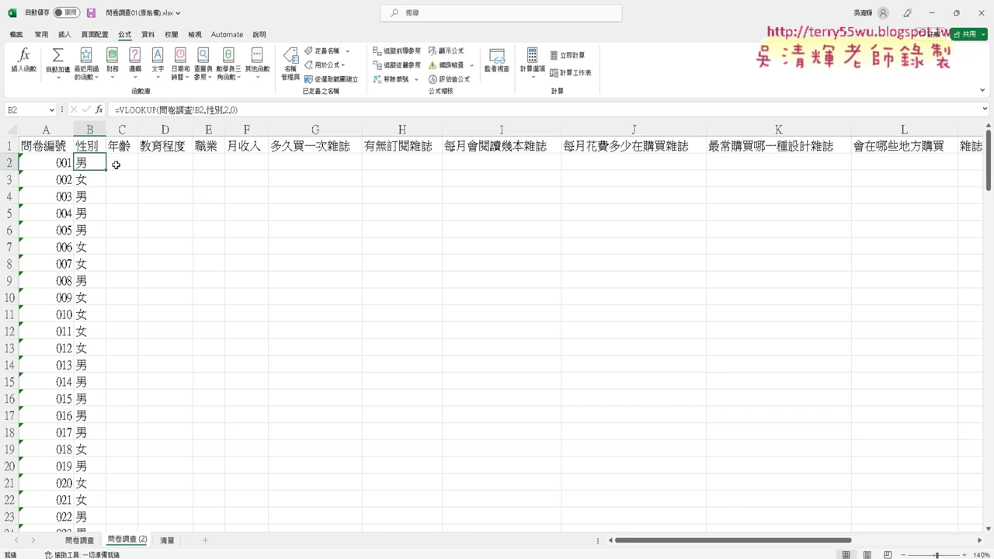
left_click(98, 110)
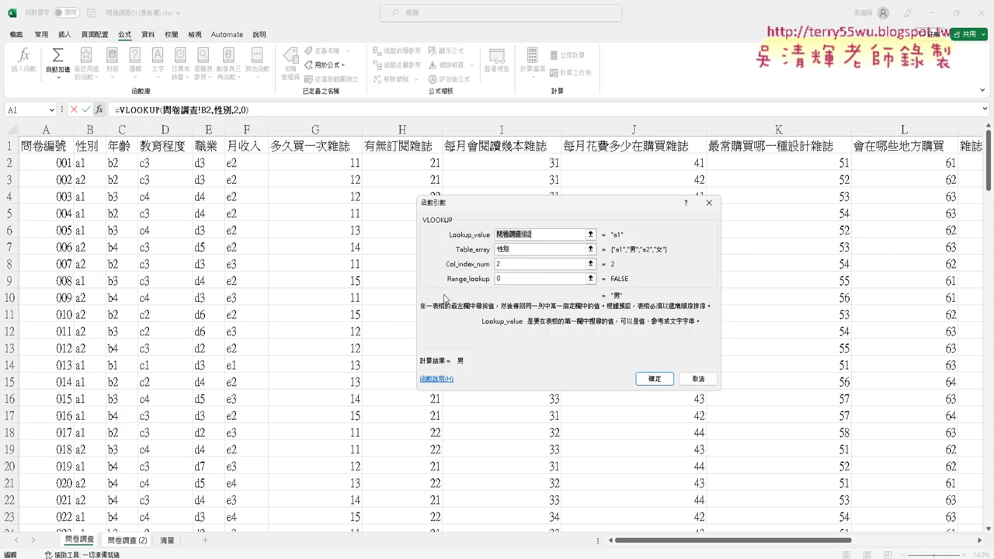
Step: Try a cell reference as the VLOOKUP table array, then commit B2 as =VLOOKUP(問卷調查!B2,性別,2,0)
left_click(473, 247)
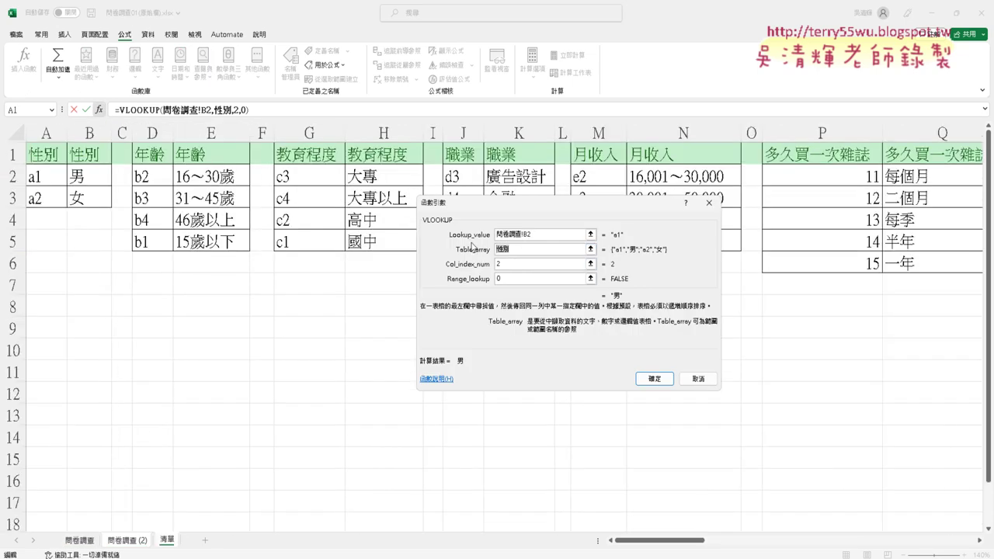
key("BackSpace")
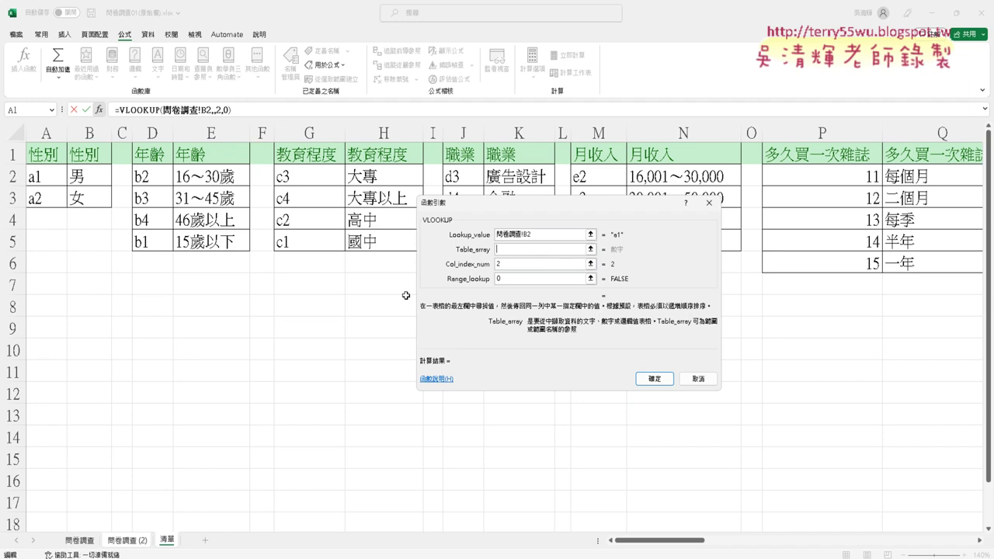
left_click(125, 540)
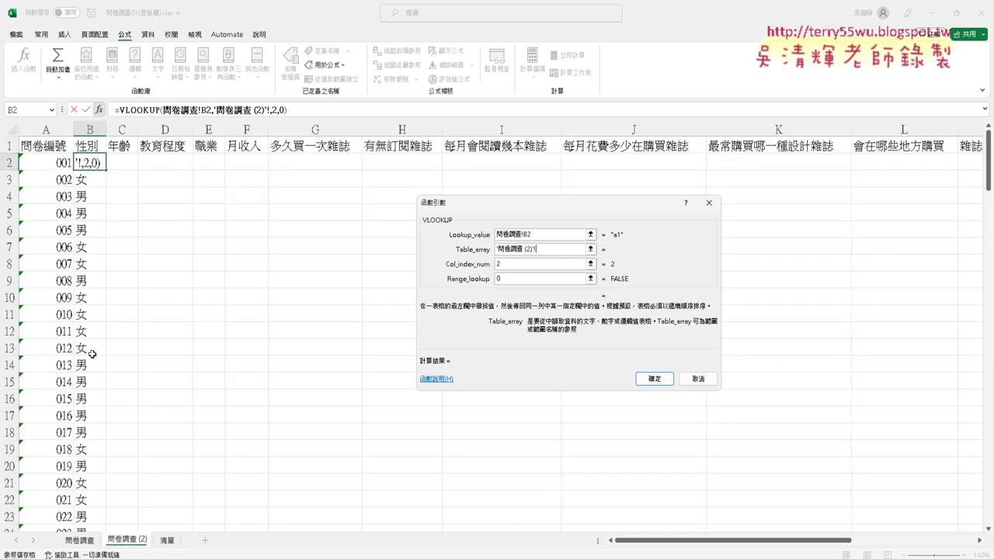
left_click(84, 147)
left_click_drag(547, 249, 489, 249)
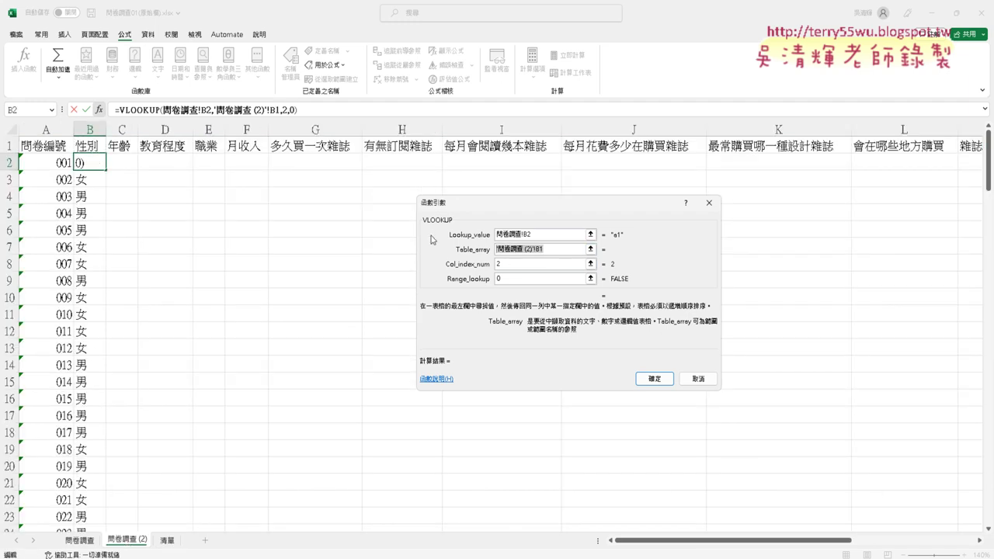
key("BackSpace")
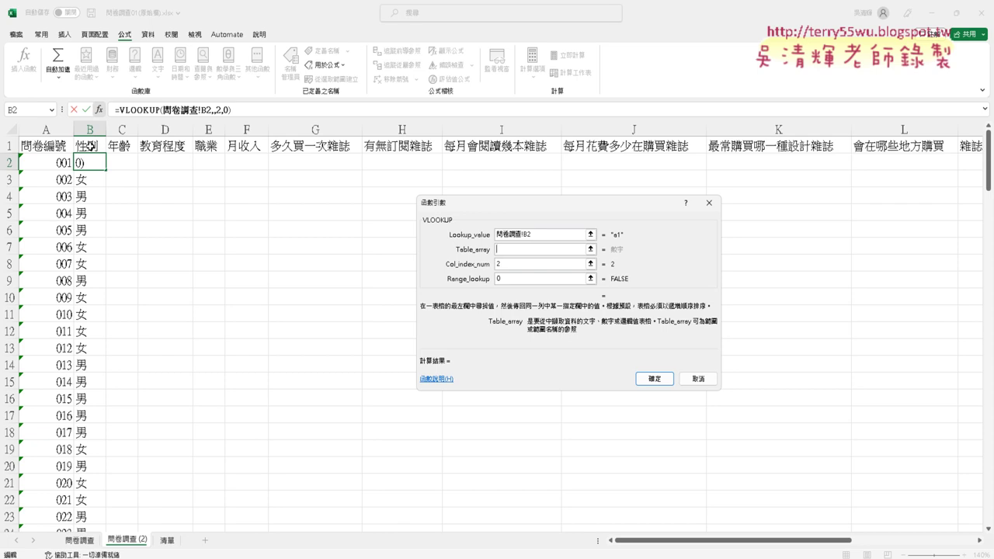
left_click(91, 146)
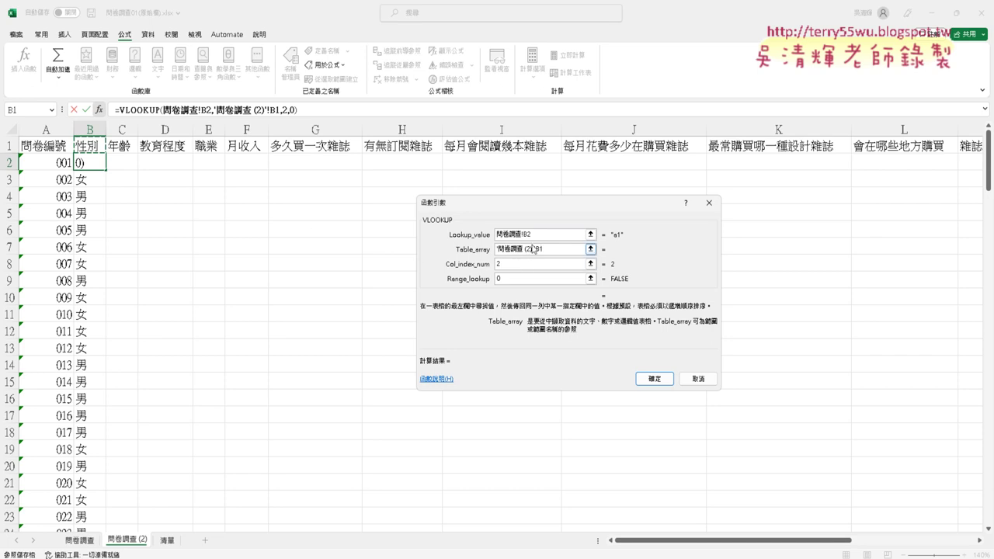
left_click(656, 379)
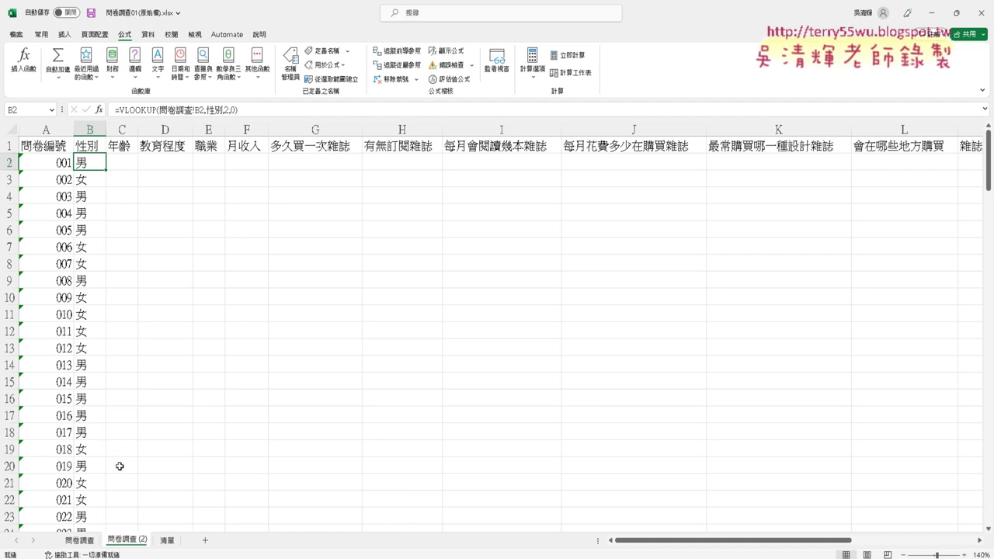
Step: On the 清單 sheet, select the gender, 年齡 and 教育程度 code tables to check their names
left_click(168, 542)
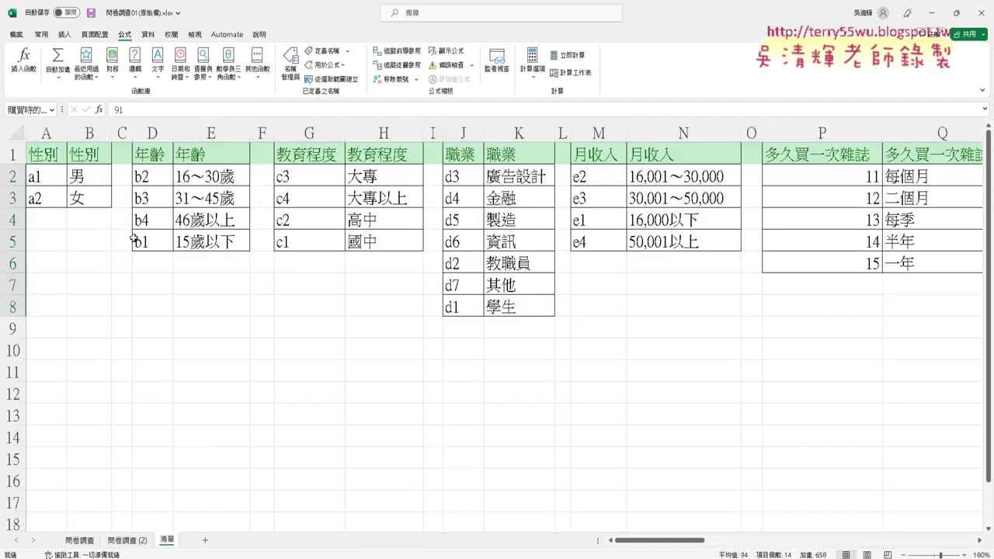
left_click_drag(34, 177, 93, 197)
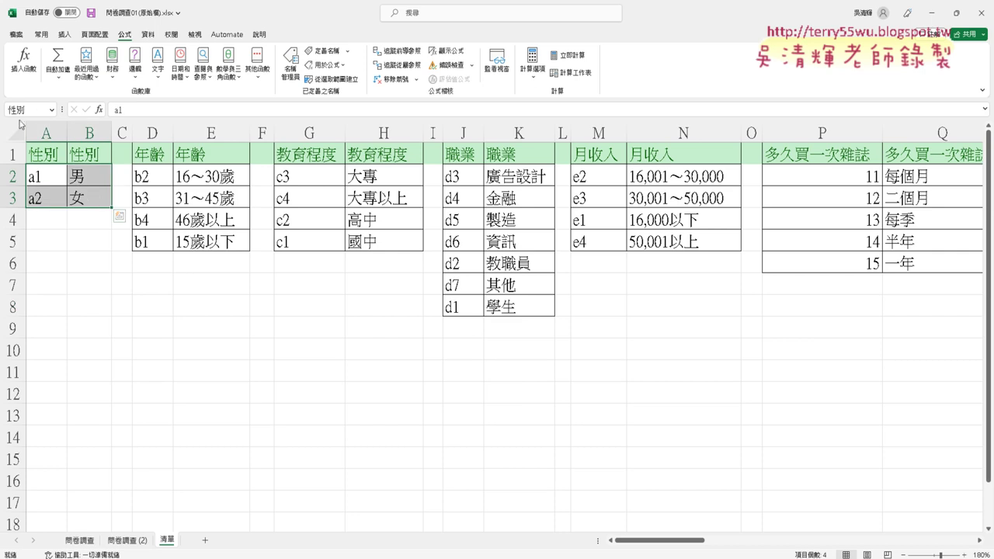
left_click_drag(144, 178, 232, 249)
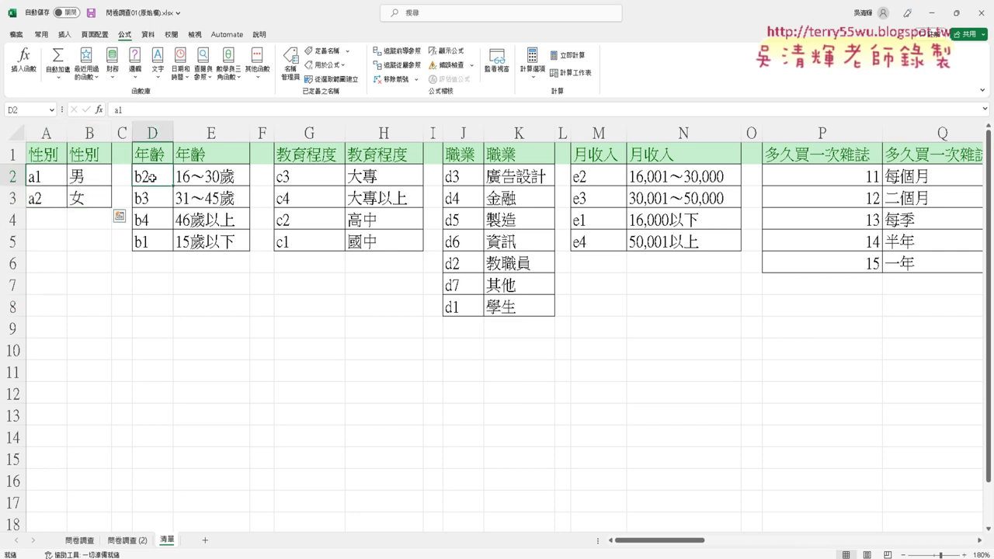
left_click(151, 159)
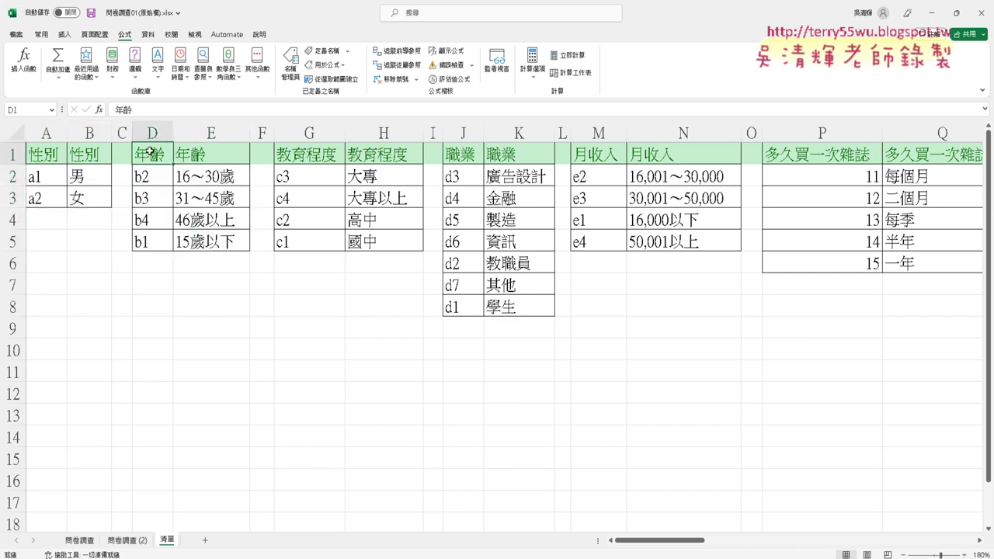
left_click_drag(155, 180, 213, 244)
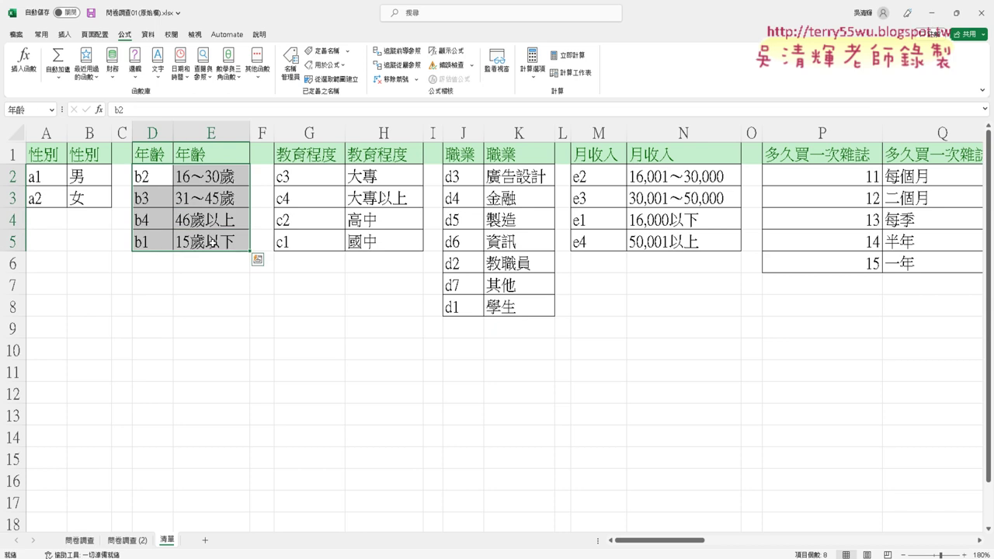
left_click(34, 110)
left_click(292, 152)
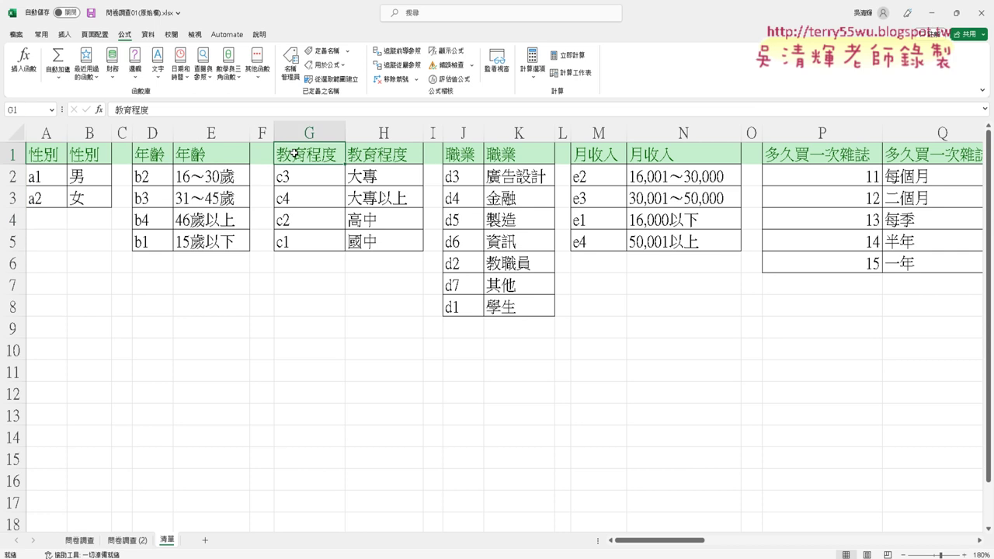
left_click_drag(306, 178, 389, 264)
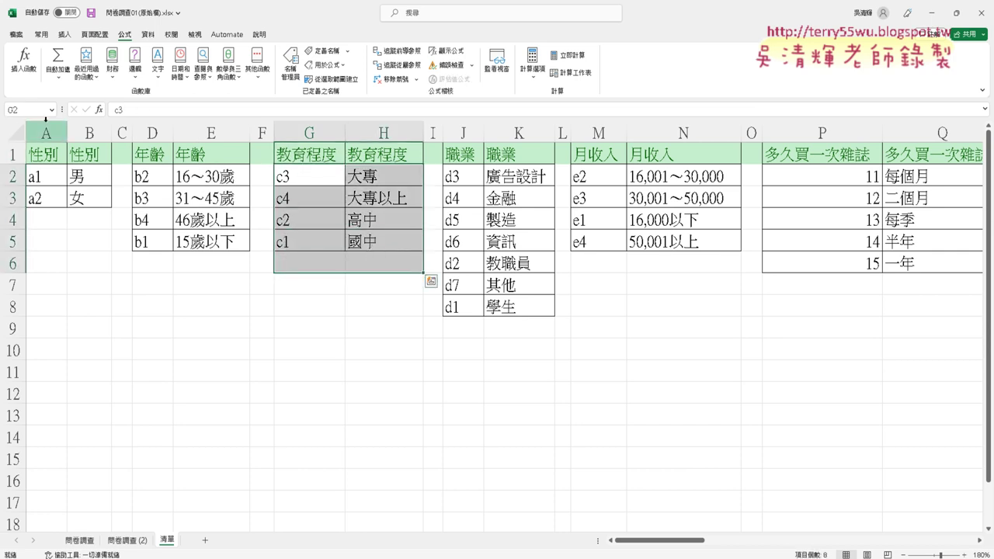
left_click_drag(299, 177, 380, 238)
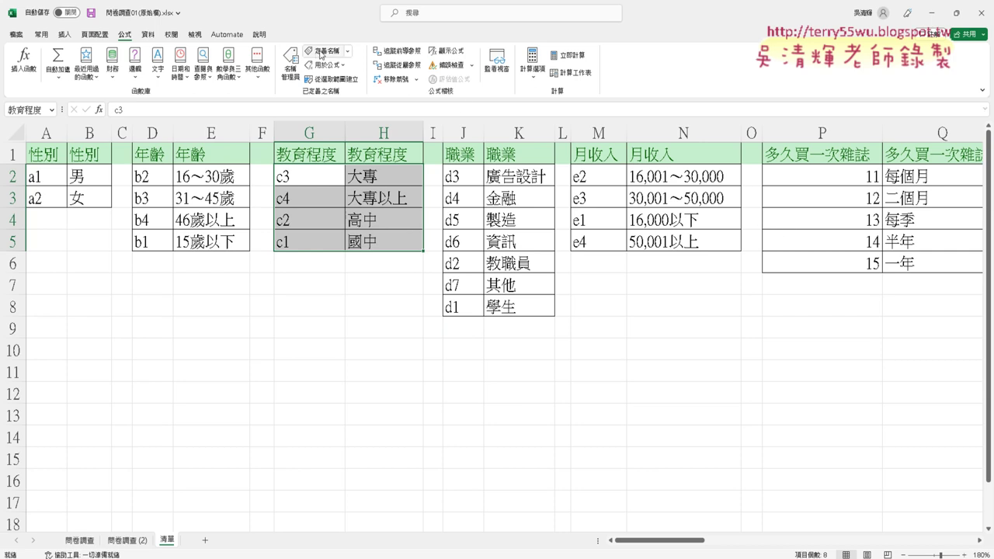
Step: Cancel a new name definition and review the 多久買一次雜誌 range in the Name Manager
left_click(320, 51)
left_click(624, 343)
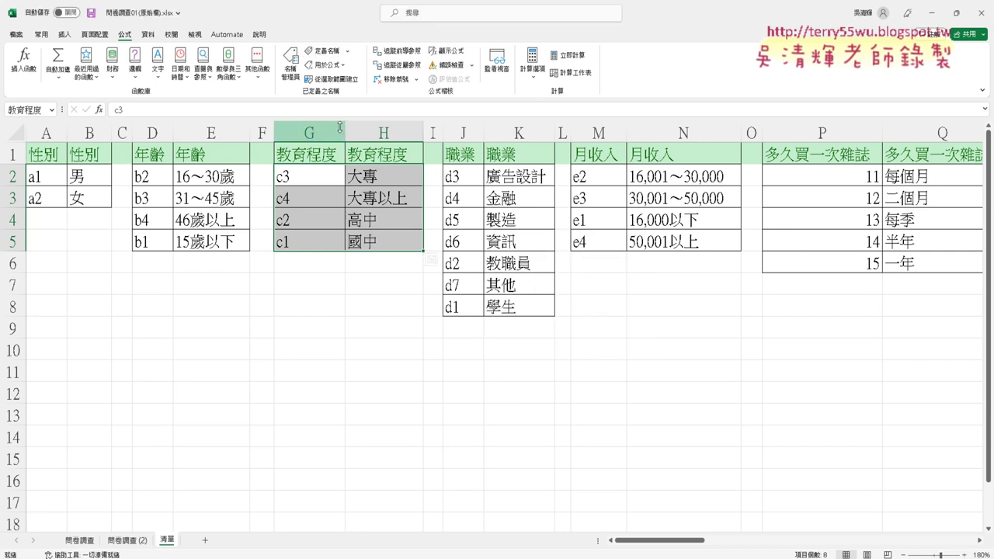
left_click(291, 66)
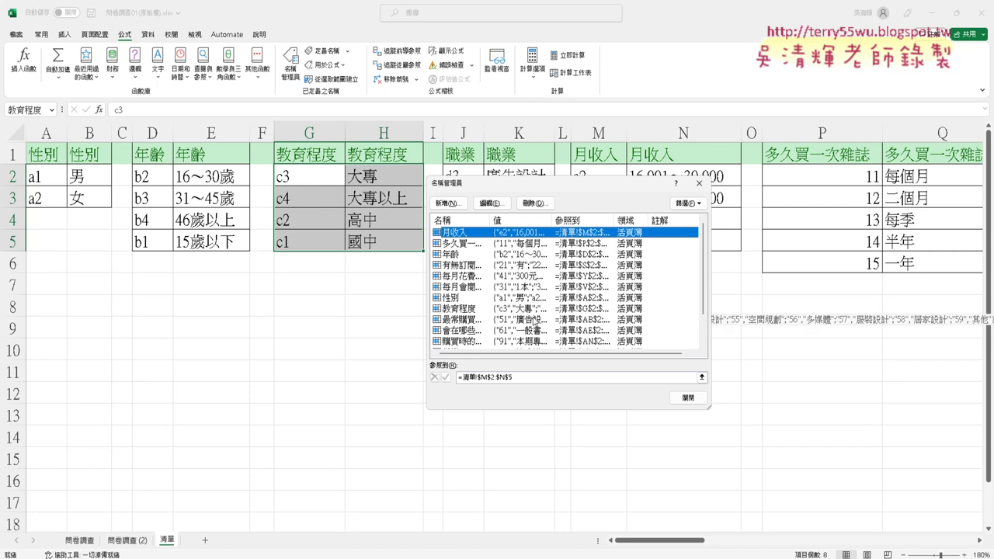
left_click(534, 254)
left_click(536, 243)
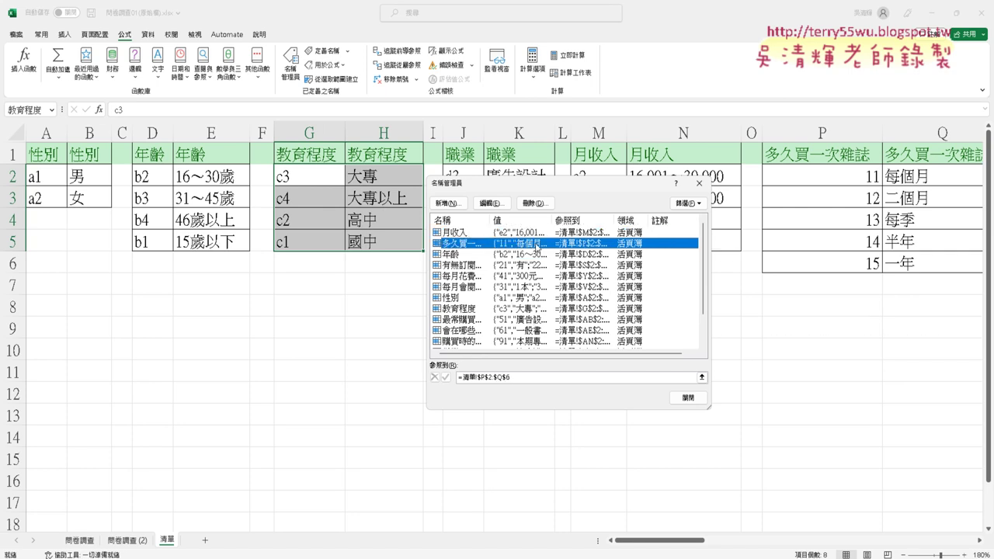
left_click(690, 399)
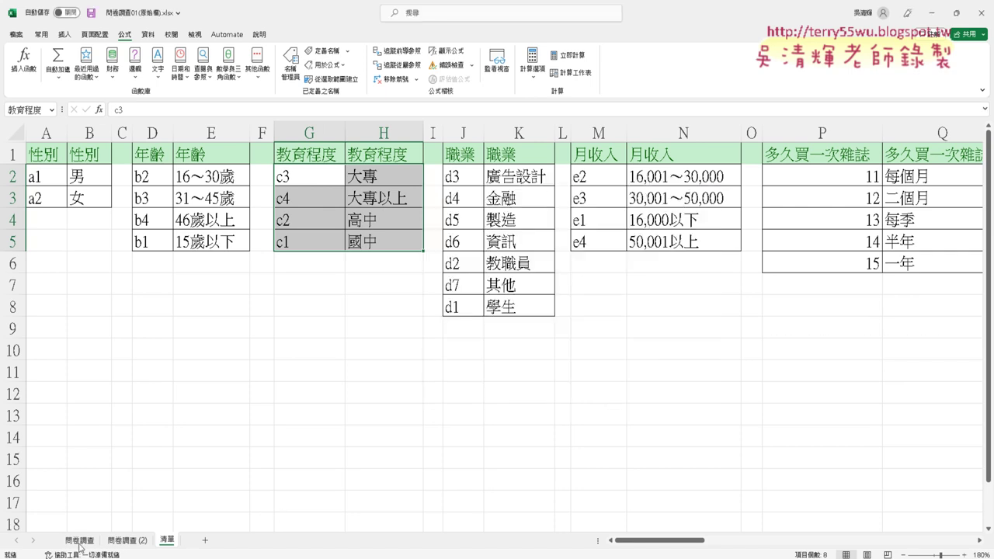
Step: Copy the 問卷調查 sheet to create 問卷調查 (3)
left_click(78, 542)
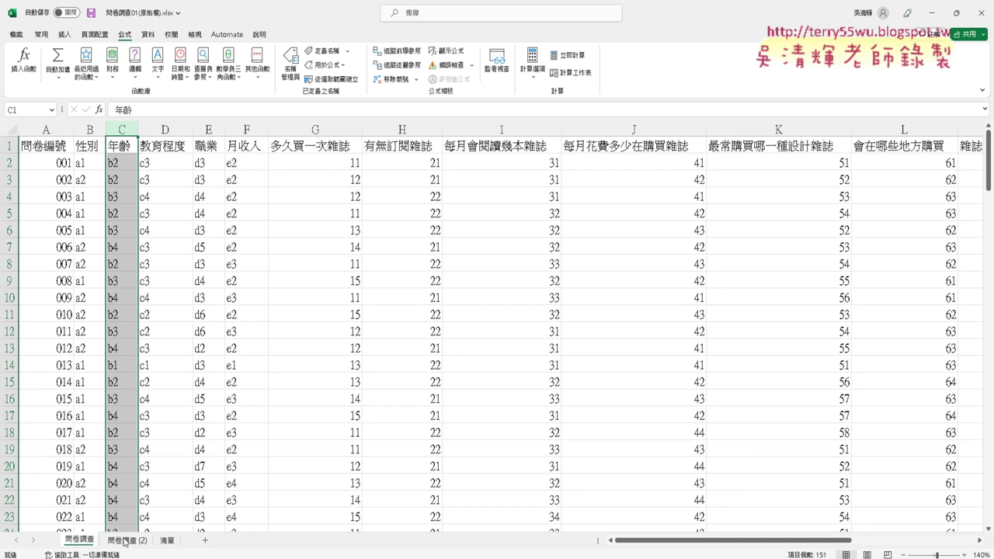
right_click(85, 544)
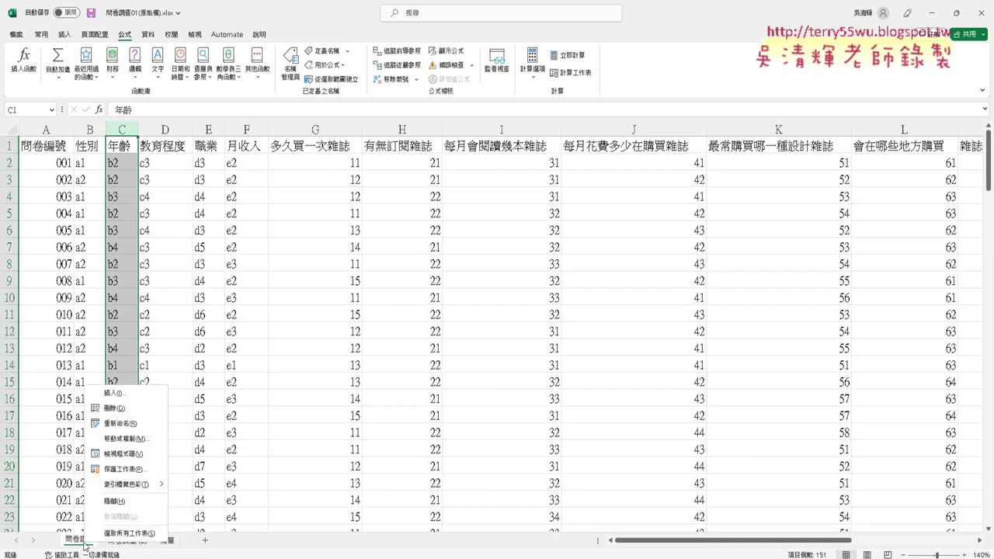
left_click(266, 552)
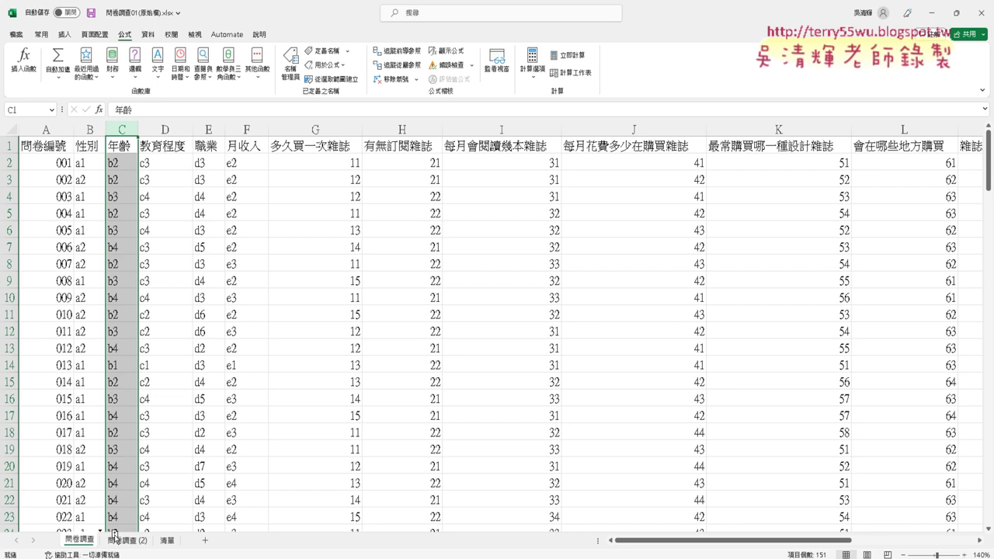
left_click_drag(114, 535, 115, 539)
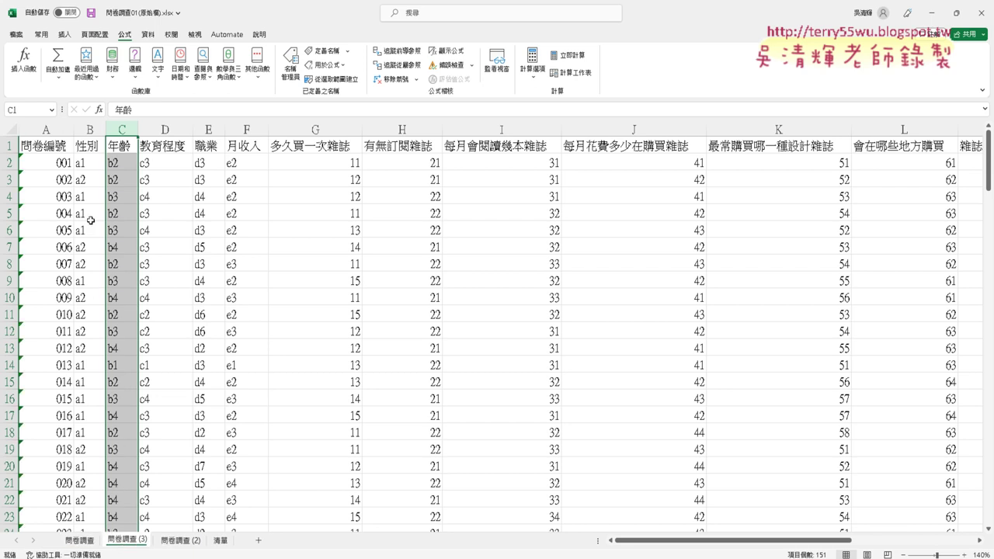
Step: Clear all answer cells B2:O151 on 問卷調查 (3), keeping headers and 問卷編號 numbers
left_click(85, 164)
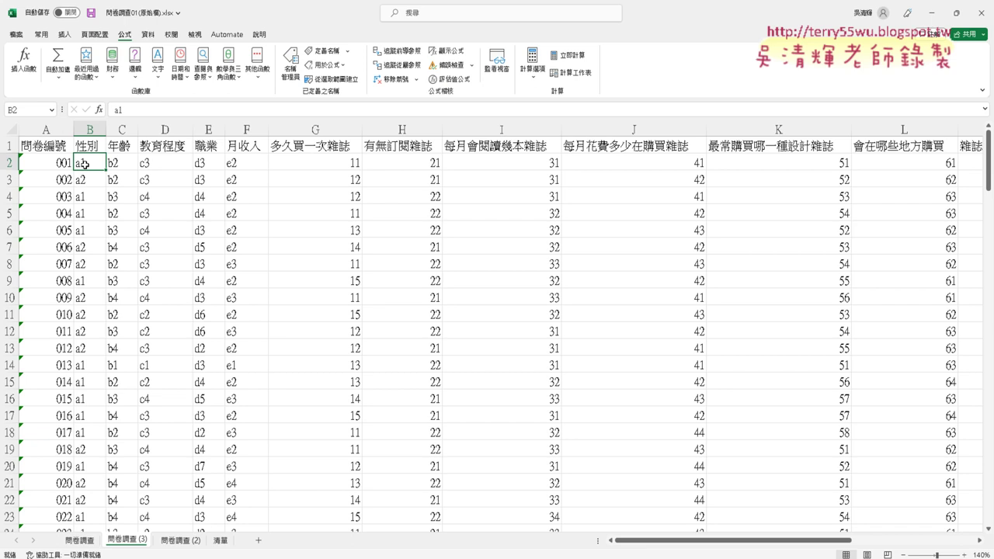
key("ctrl+shift+Right")
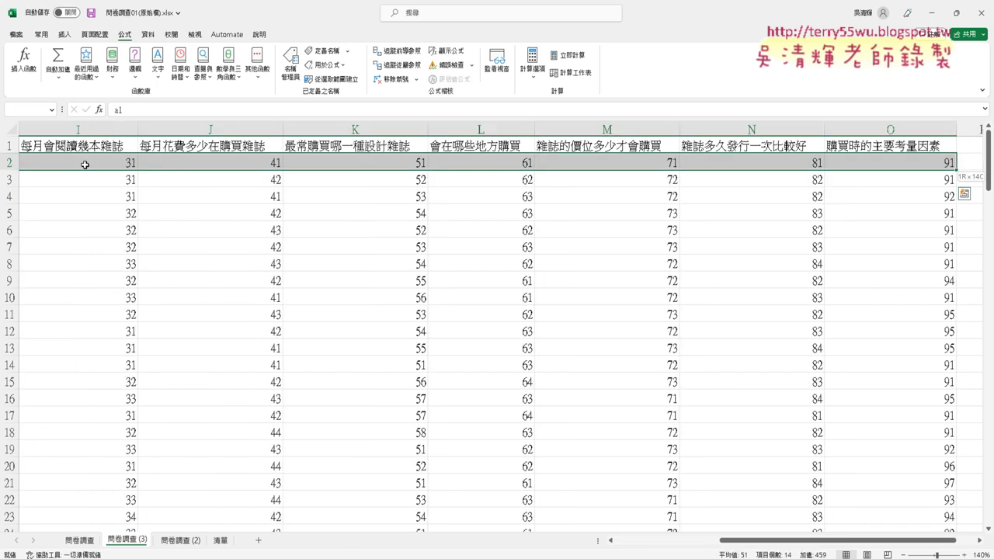
key("ctrl+shift+Down")
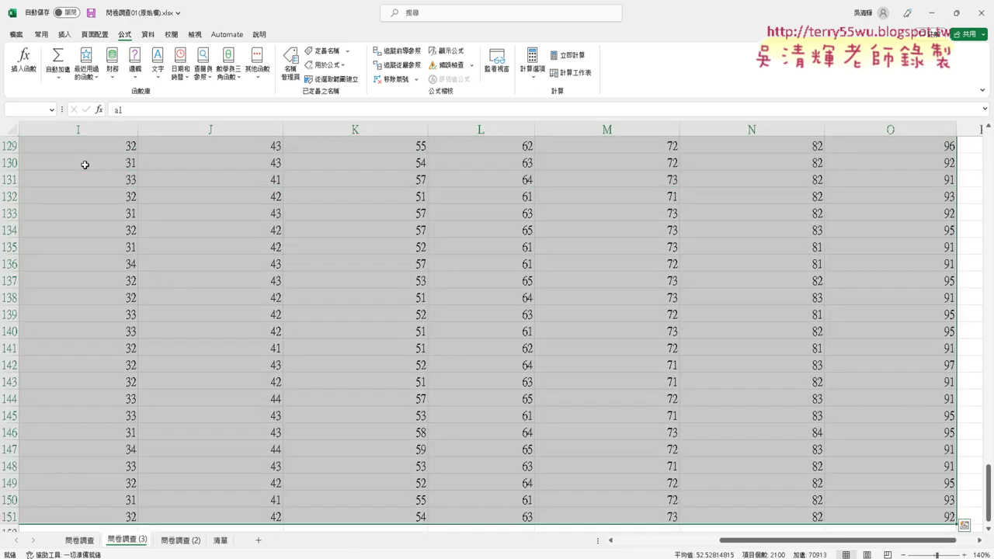
key("Delete")
left_click(86, 164)
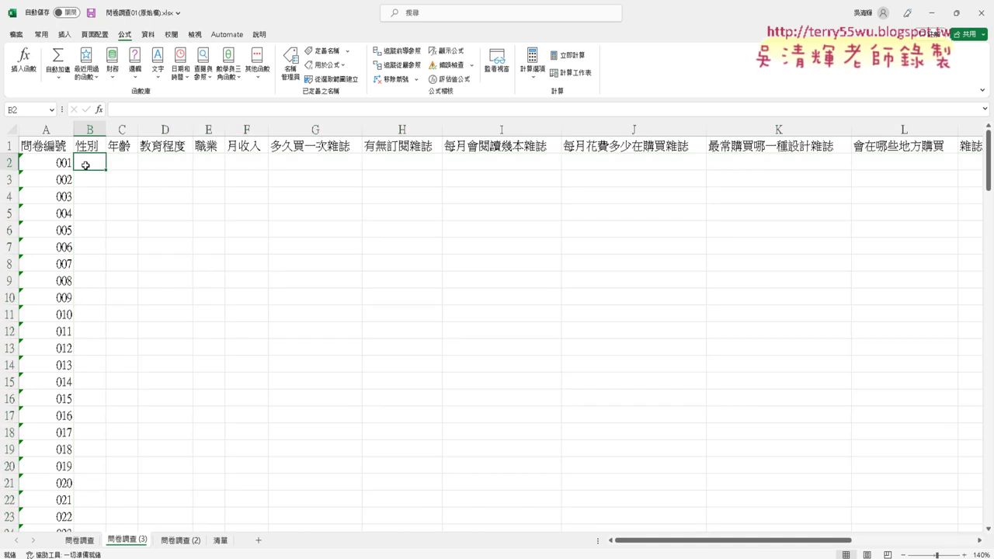